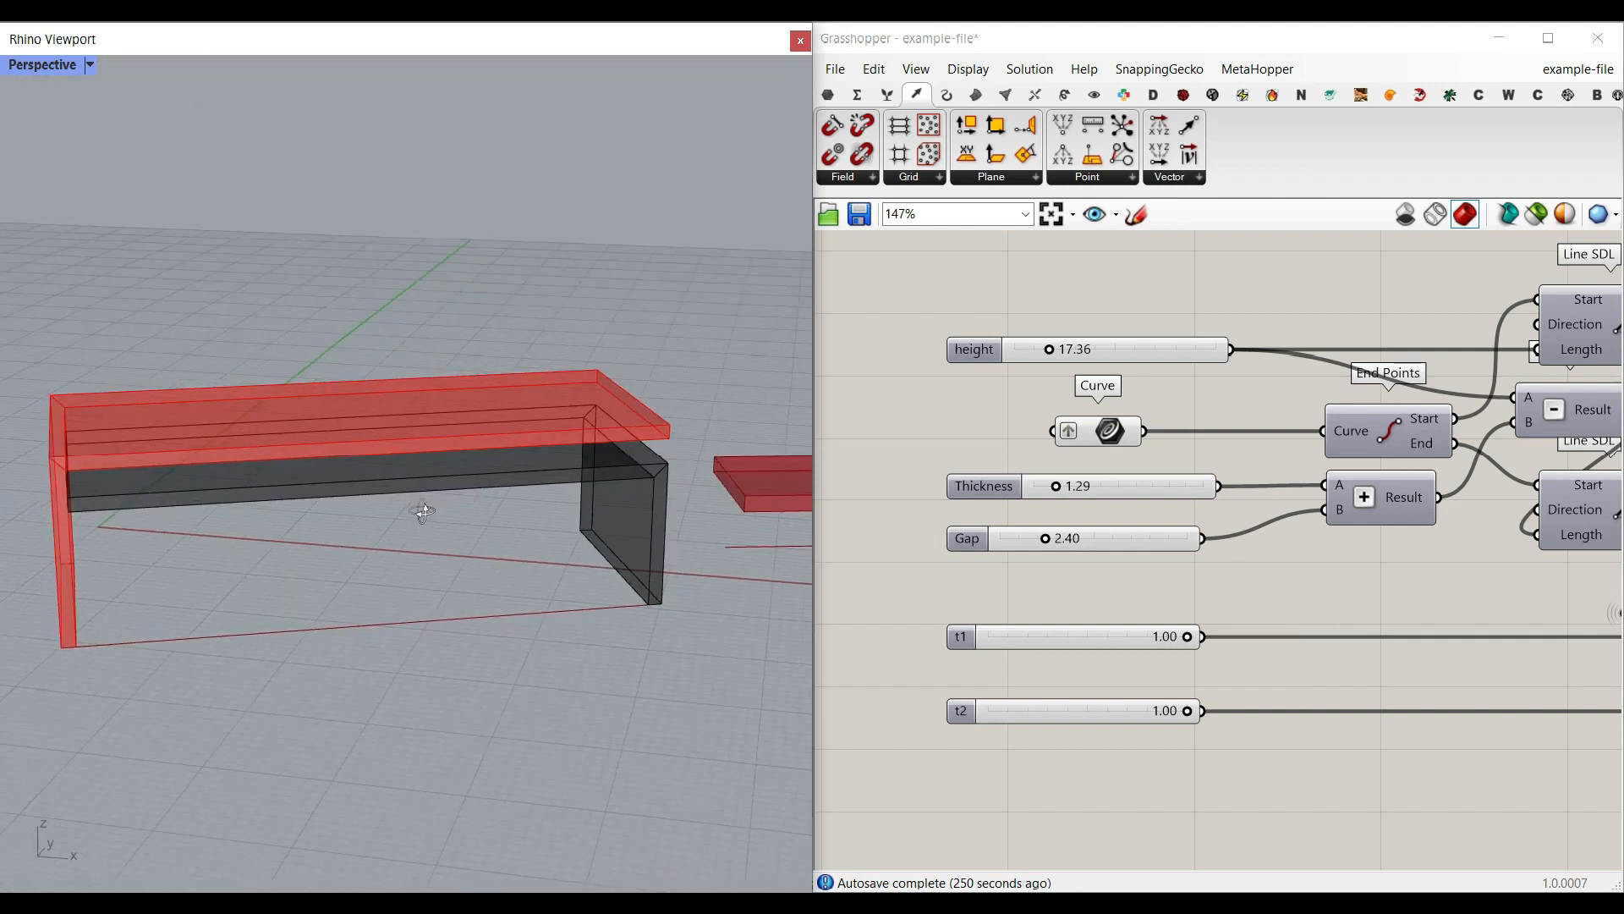
# Step: Select the bench's base curve, then set the Thickness to 3.89 and the Gap to 0.00
pyautogui.click(1088, 434)
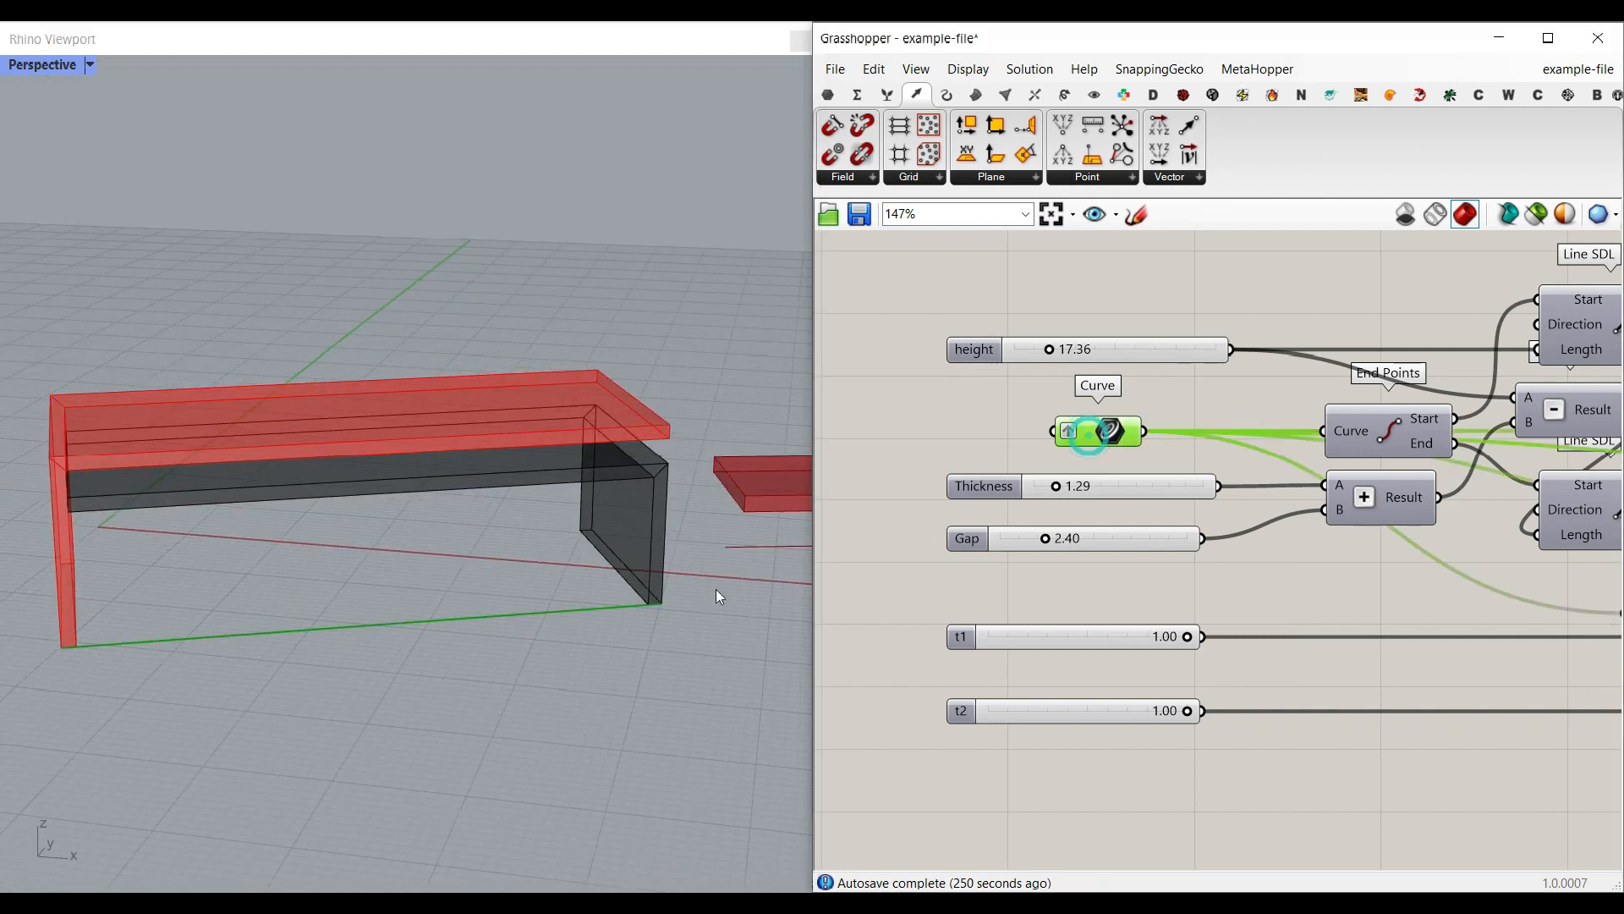
pyautogui.moveTo(1050, 351); pyautogui.dragTo(1050, 351)
pyautogui.moveTo(1054, 486); pyautogui.dragTo(1100, 487)
pyautogui.moveTo(550, 544); pyautogui.dragTo(398, 495, button='right')
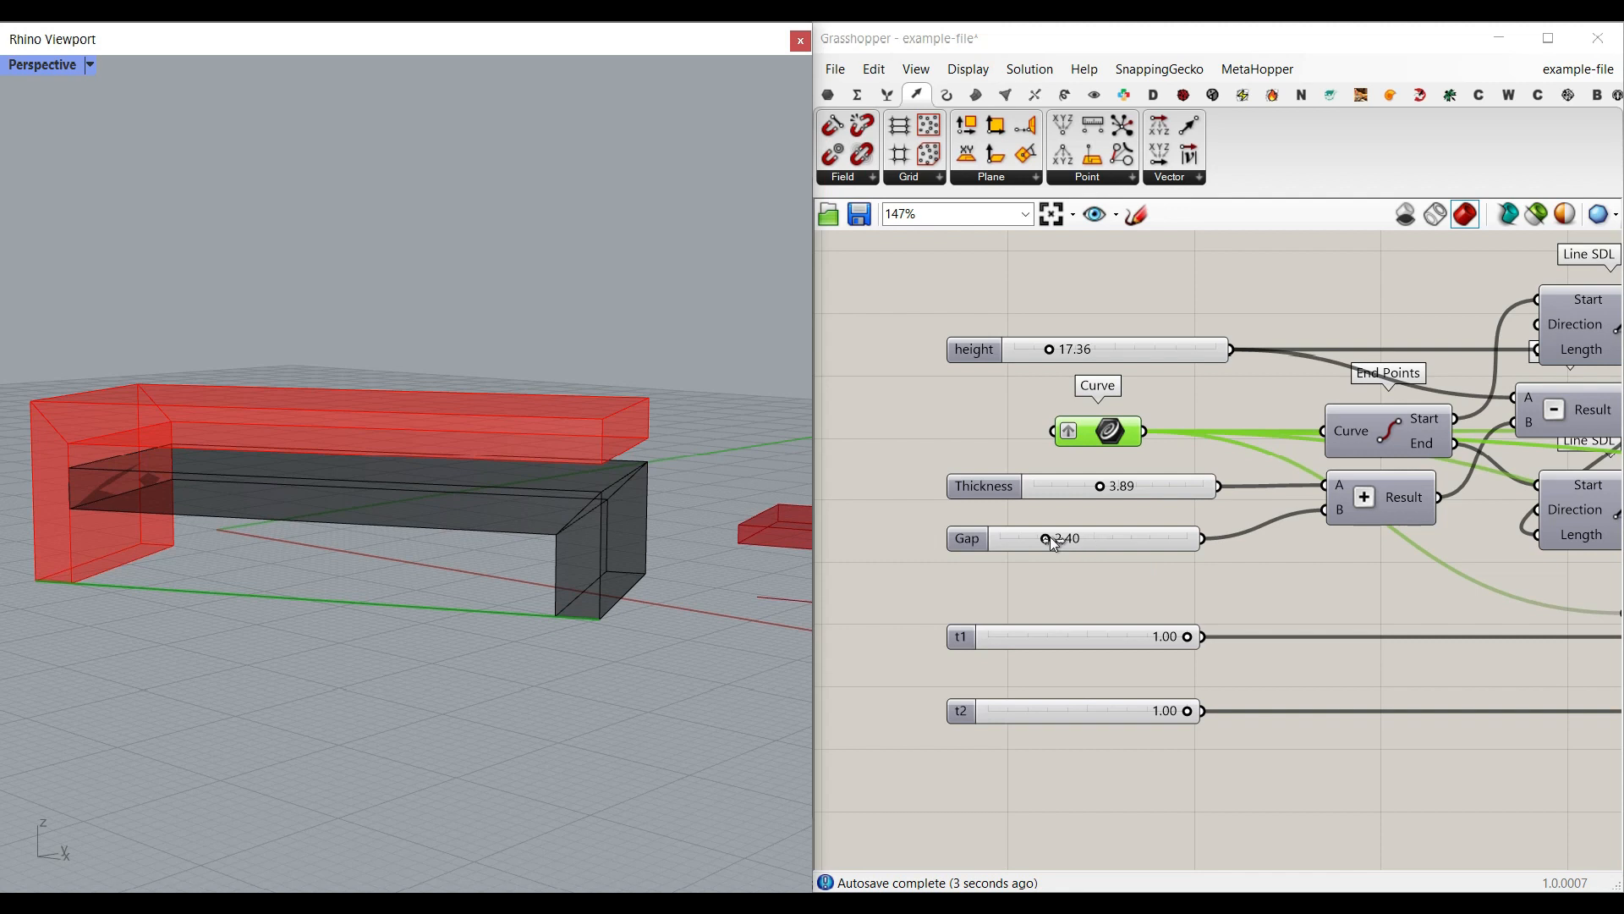
pyautogui.moveTo(1047, 538); pyautogui.dragTo(988, 522)
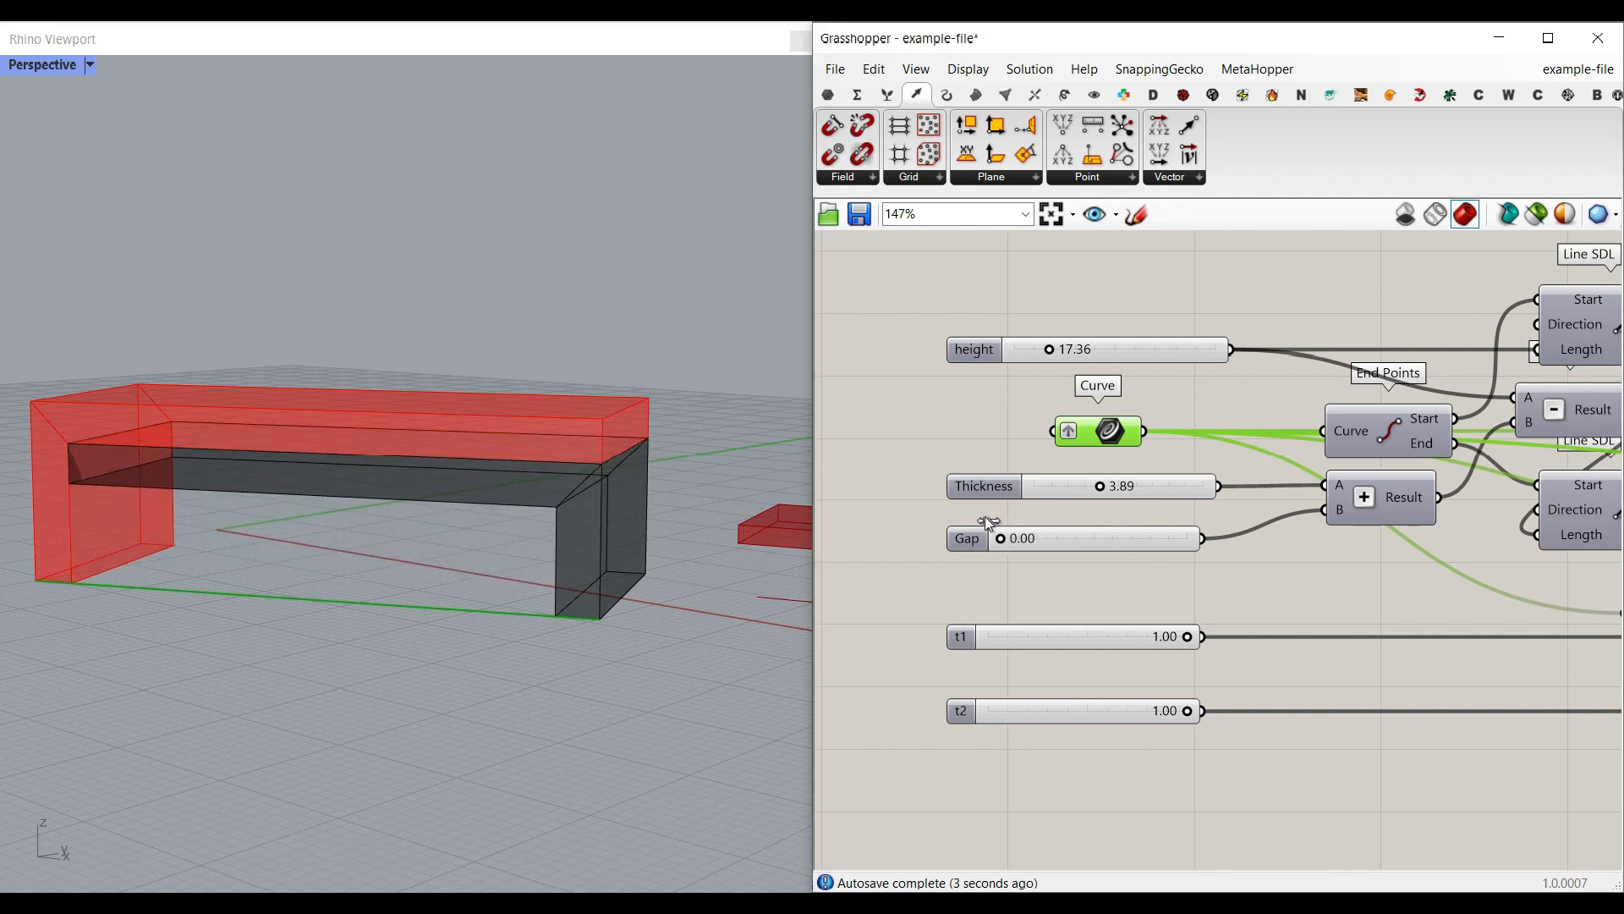
pyautogui.moveTo(565, 503); pyautogui.dragTo(759, 563, button='right')
# Step: Set t2 to 0.84 to shorten the lower, dark part of the bench
pyautogui.scroll(-4, 464, 484)
pyautogui.scroll(7, 464, 484)
pyautogui.click(1184, 711)
pyautogui.scroll(2, 63, 448)
pyautogui.scroll(2, 65, 451)
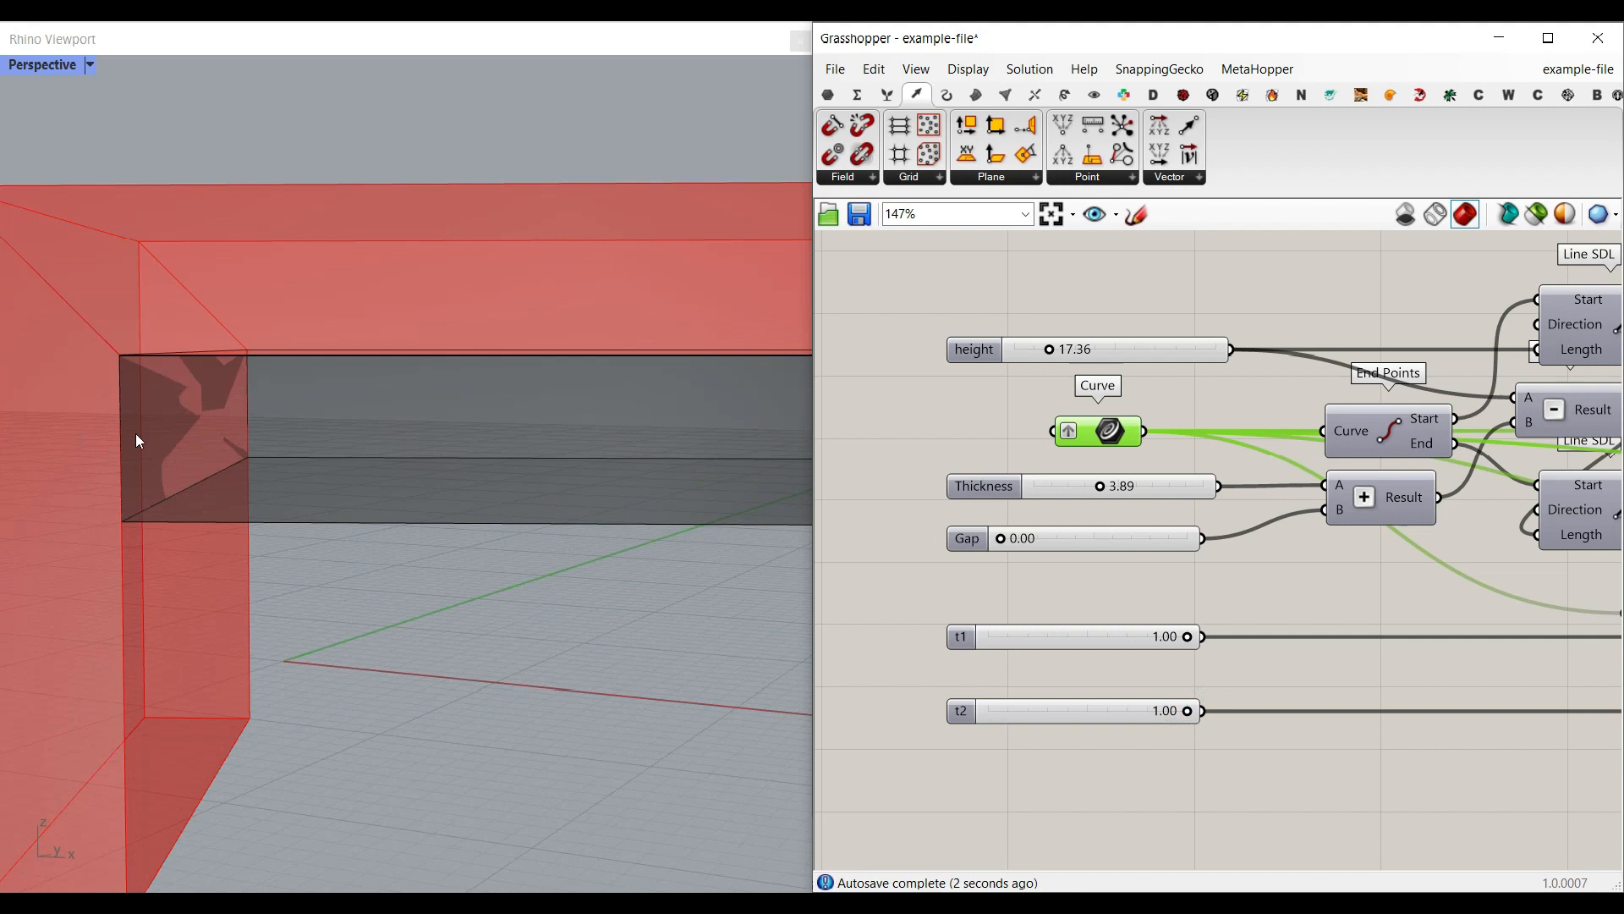
pyautogui.moveTo(1184, 708); pyautogui.dragTo(1146, 713)
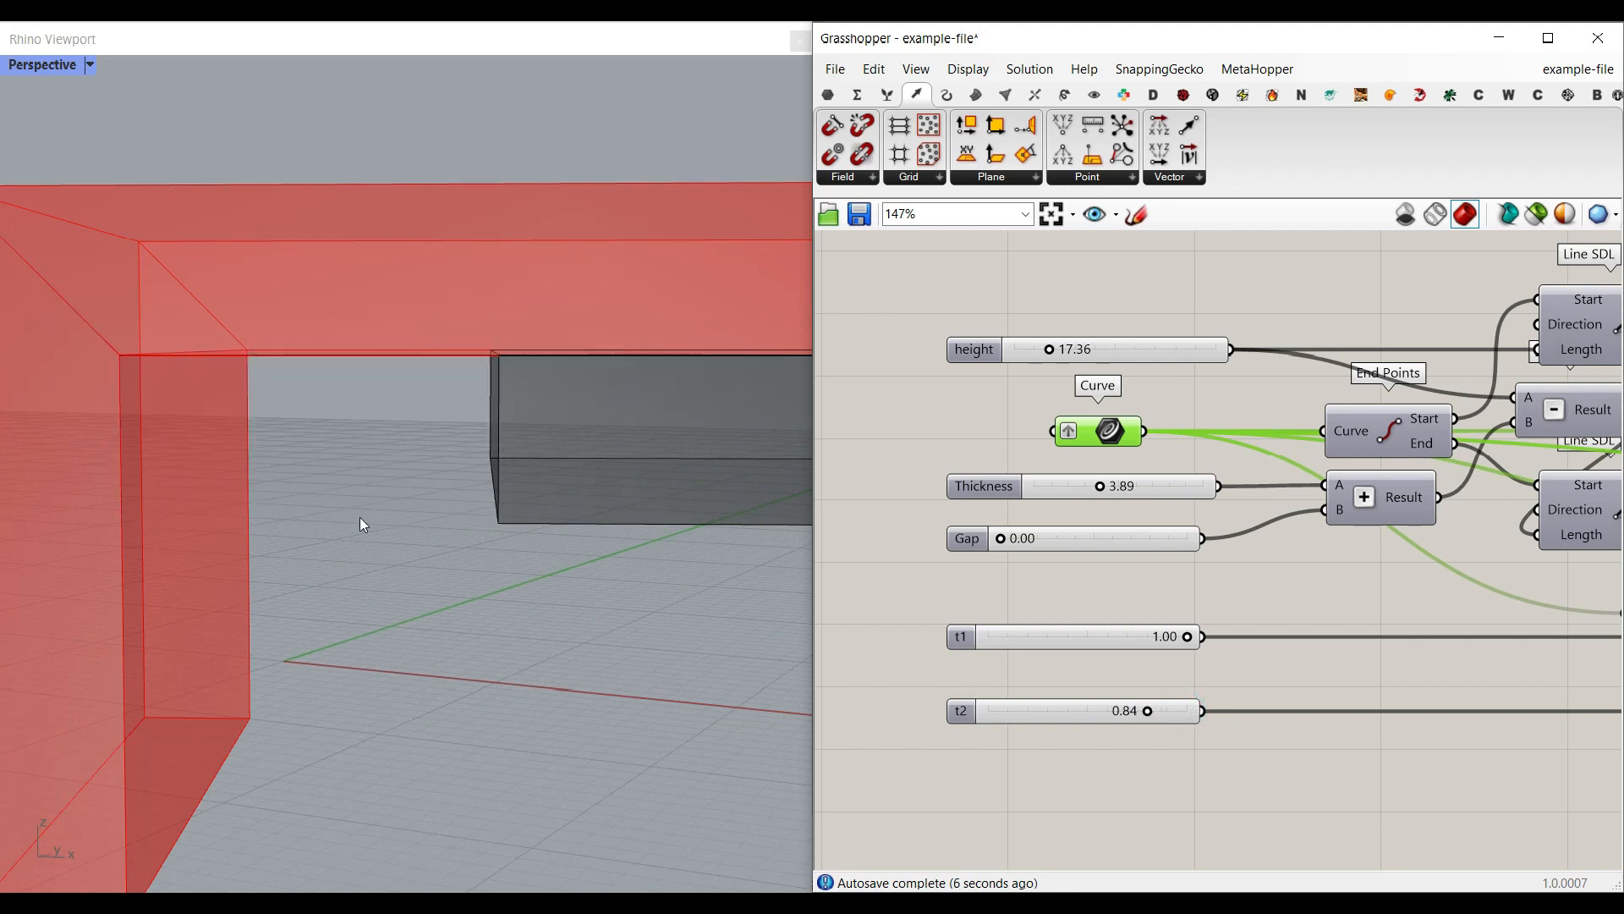
pyautogui.scroll(-5, 362, 517)
# Step: Set t1 to 0.61 to shorten the upper, red part of the bench
pyautogui.scroll(5, 1180, 638)
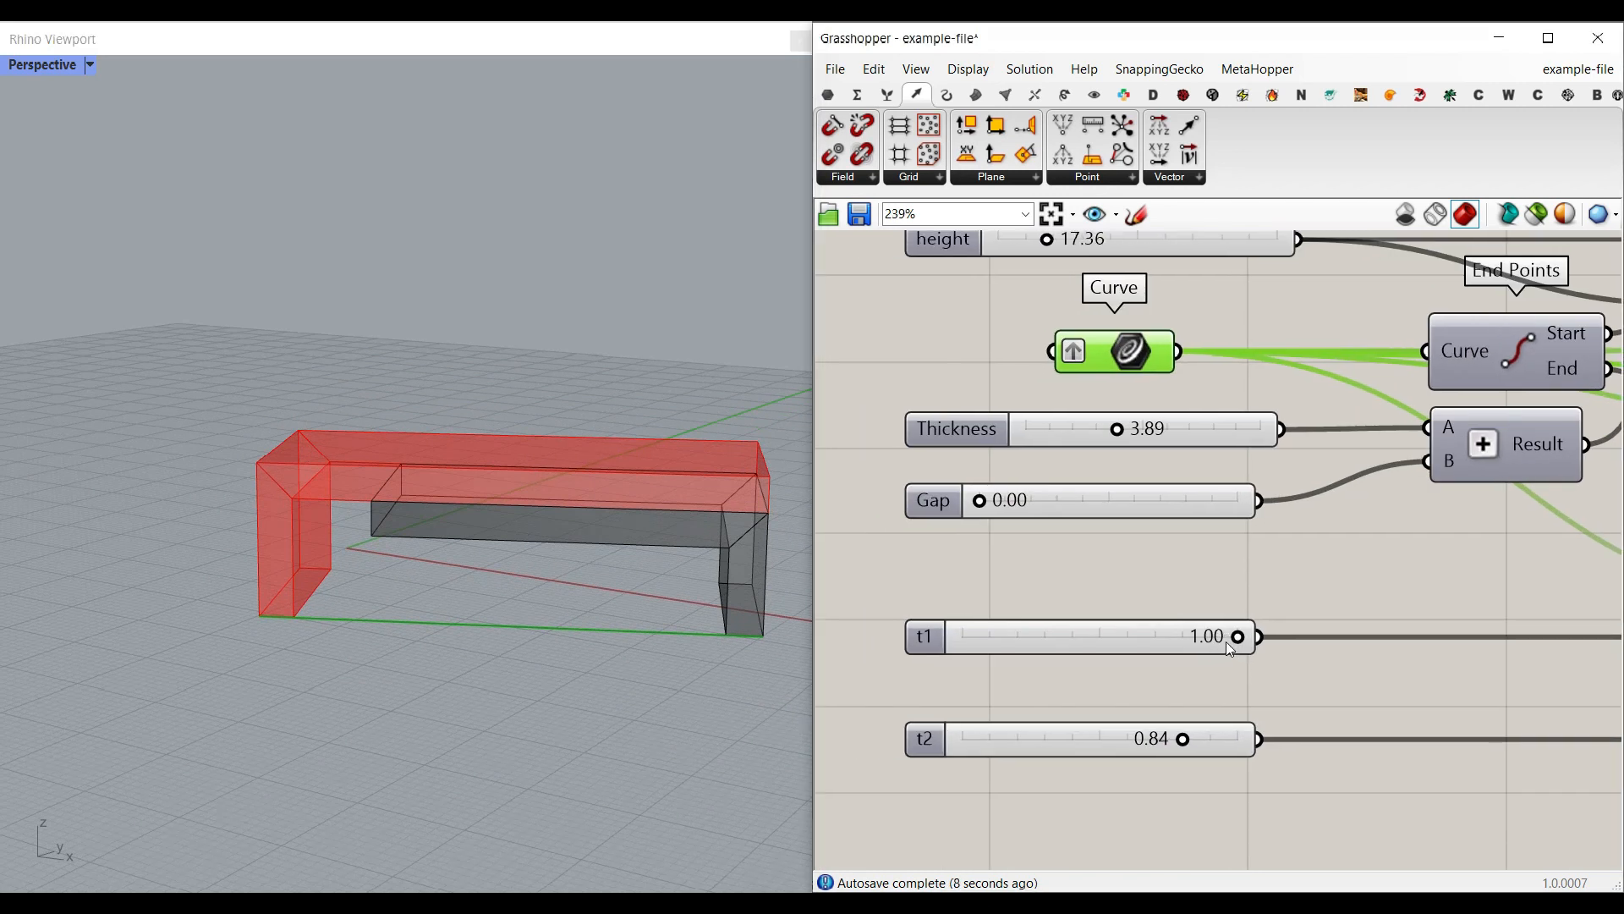
pyautogui.moveTo(1215, 651); pyautogui.dragTo(1276, 648, button='right')
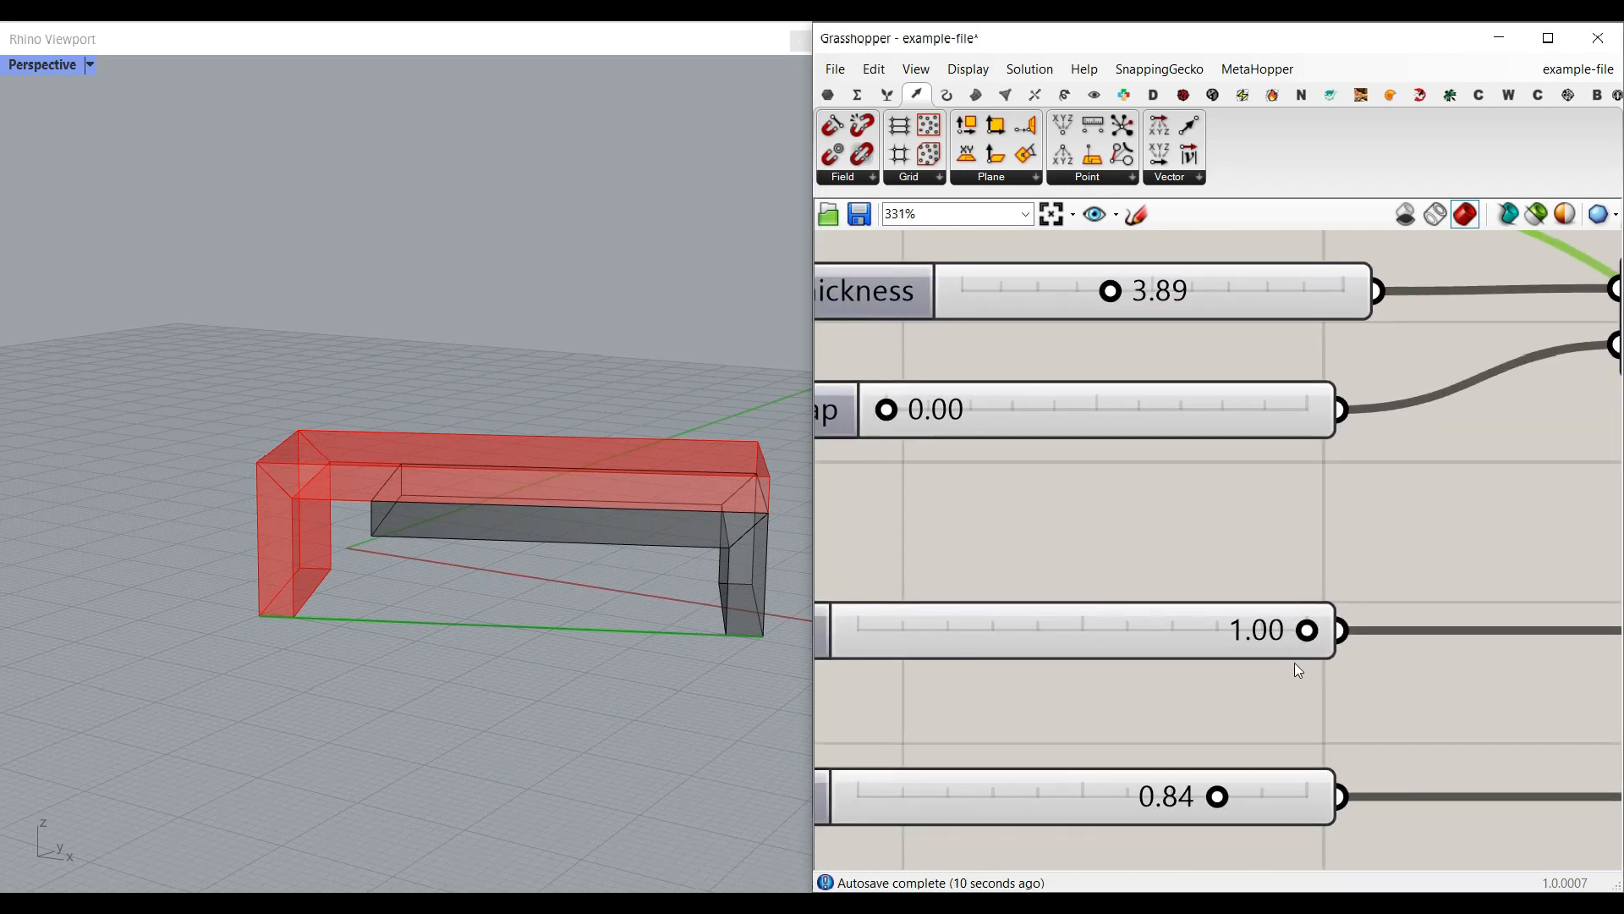
pyautogui.moveTo(1306, 631); pyautogui.dragTo(1091, 634)
pyautogui.moveTo(620, 529); pyautogui.dragTo(415, 604, button='right')
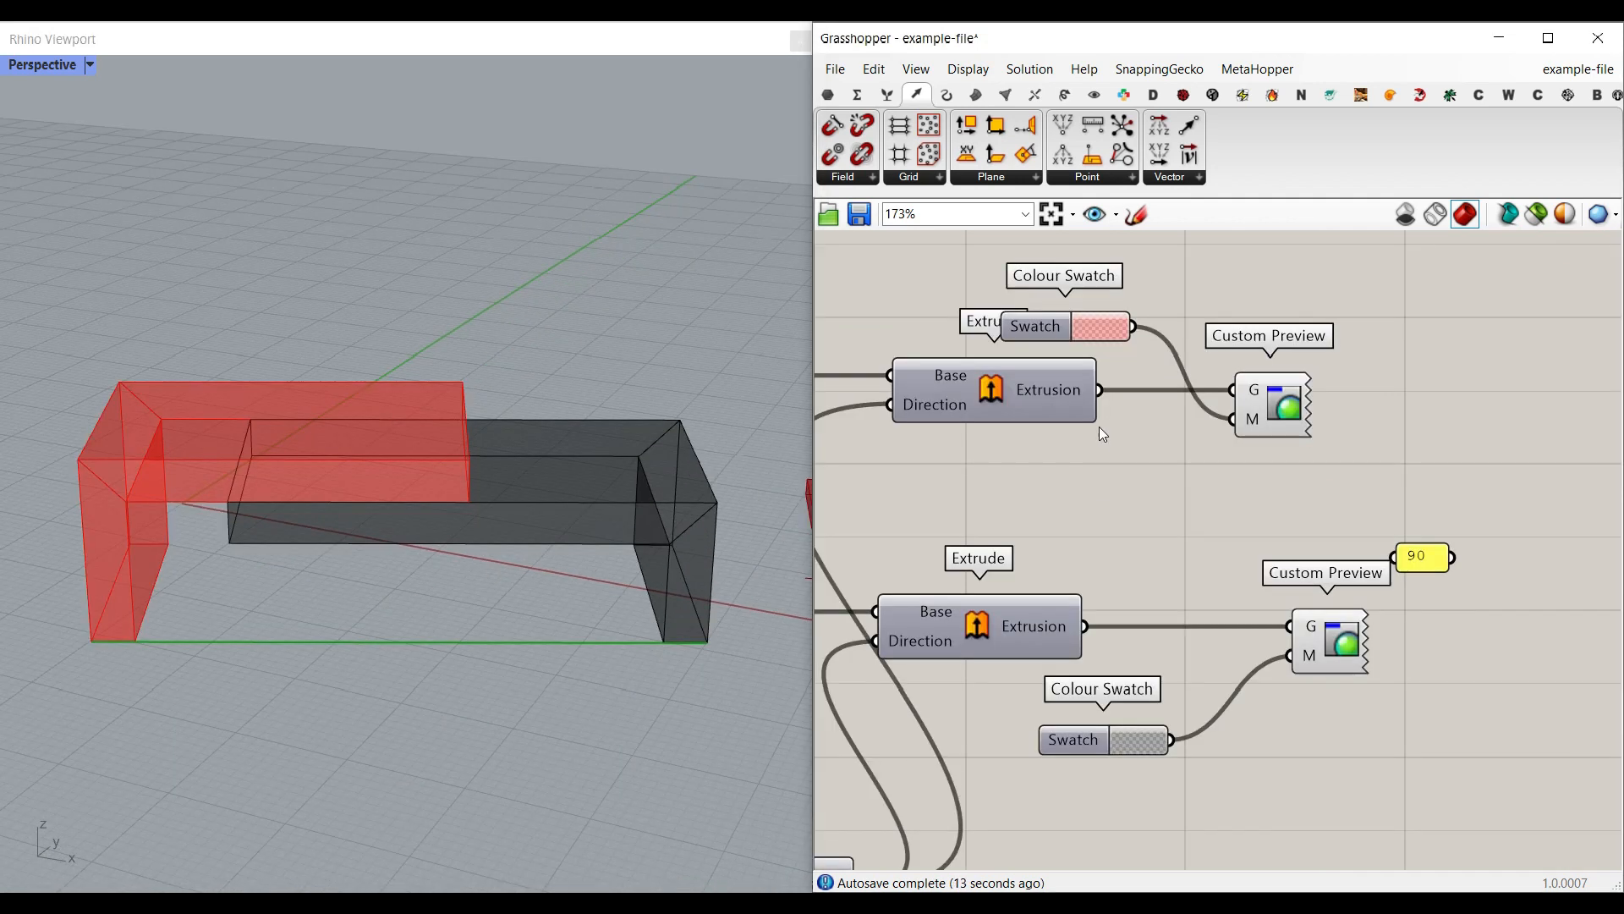
# Step: Bake the Extrusion outputs of both bench parts into the Rhino model
pyautogui.rightClick(1066, 377)
pyautogui.click(1099, 414)
pyautogui.click(1116, 612)
pyautogui.rightClick(1053, 626)
pyautogui.click(1082, 653)
pyautogui.click(1105, 856)
pyautogui.moveTo(511, 591); pyautogui.dragTo(488, 571, button='right')
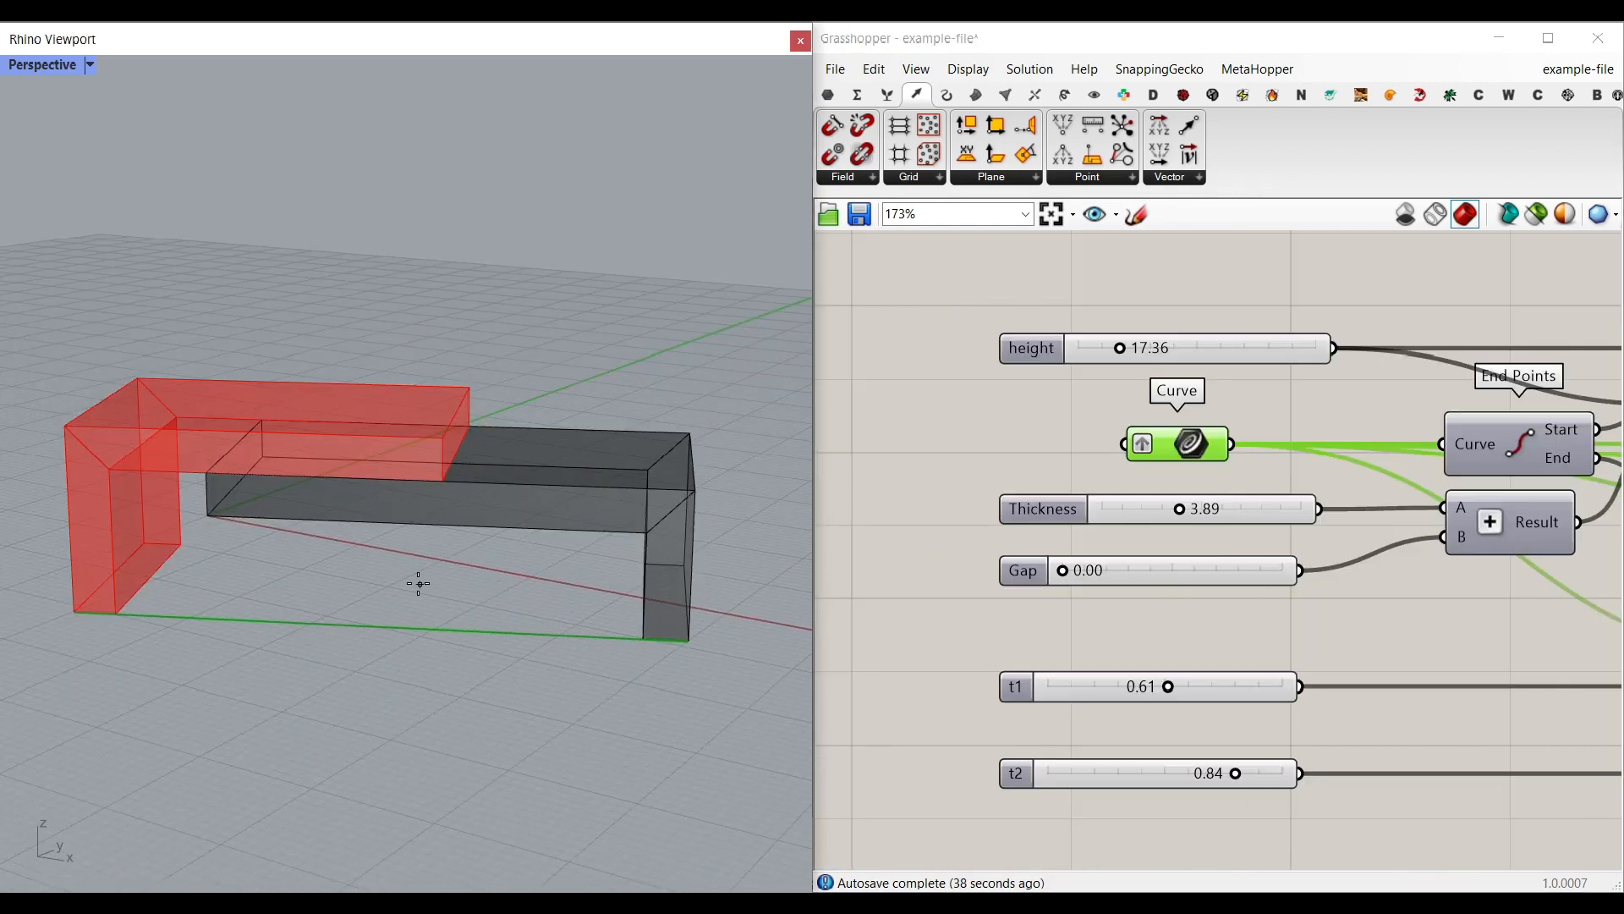
# Step: Draw three separate lines on the ground plane in front of the bench
pyautogui.scroll(-3, 418, 581)
pyautogui.moveTo(417, 580); pyautogui.dragTo(410, 609, button='right')
pyautogui.scroll(5, 358, 649)
pyautogui.scroll(-3, 304, 598)
pyautogui.click(145, 662)
pyautogui.click(289, 596)
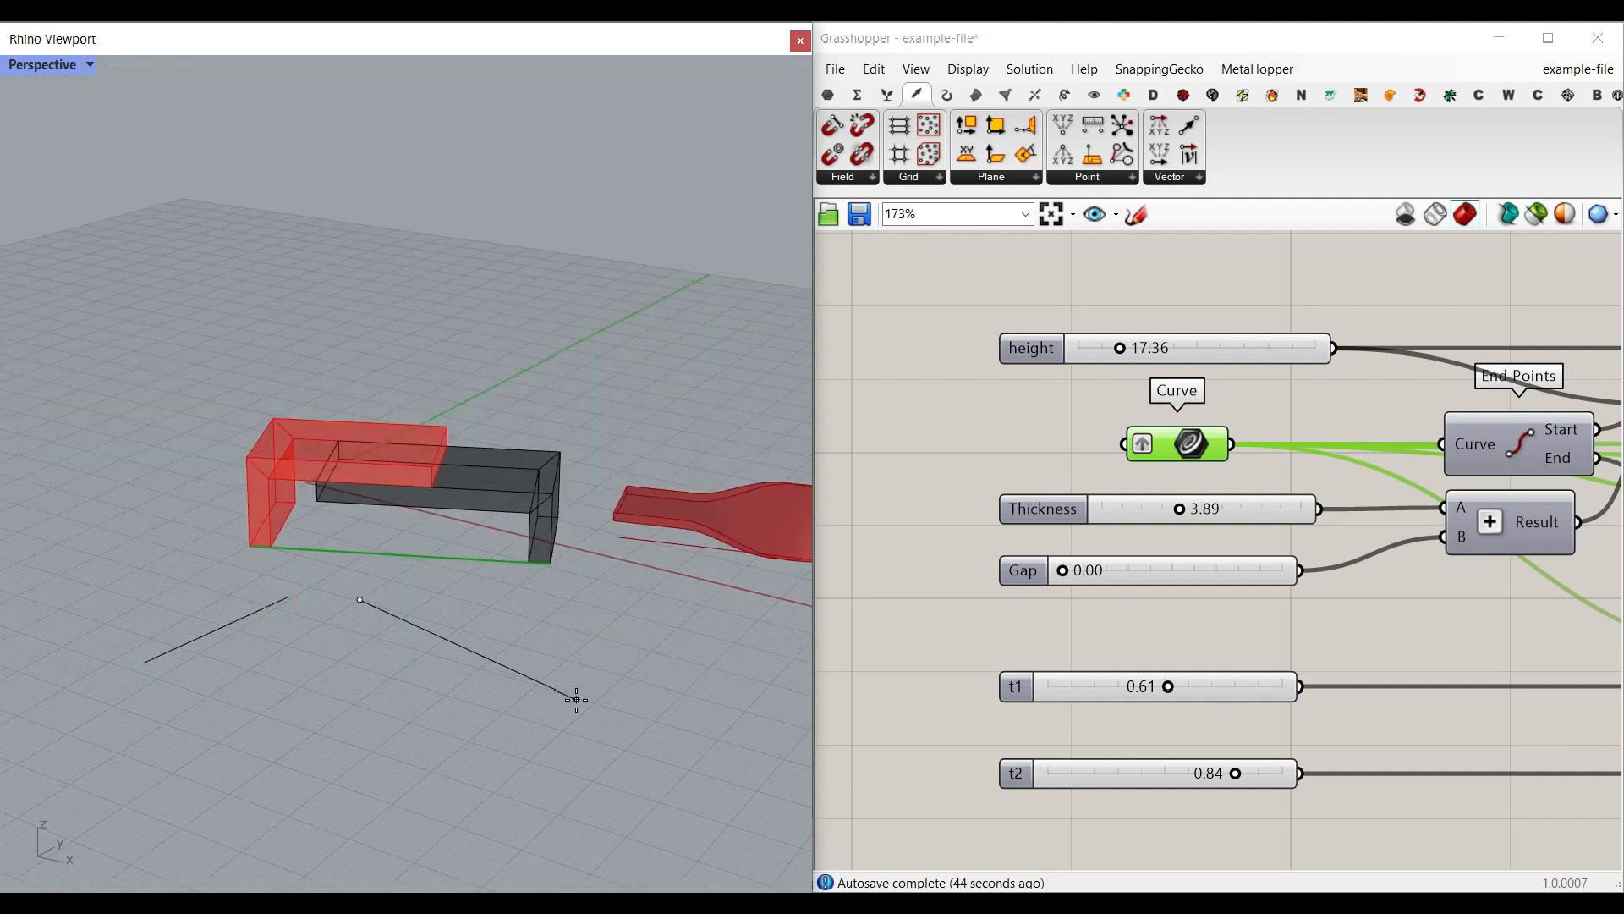
pyautogui.rightClick(379, 703)
pyautogui.click(204, 752)
pyautogui.click(392, 771)
# Step: Assign the three drawn lines to the Curve parameter with Set Multiple Curves to generate a bench on each
pyautogui.rightClick(1213, 444)
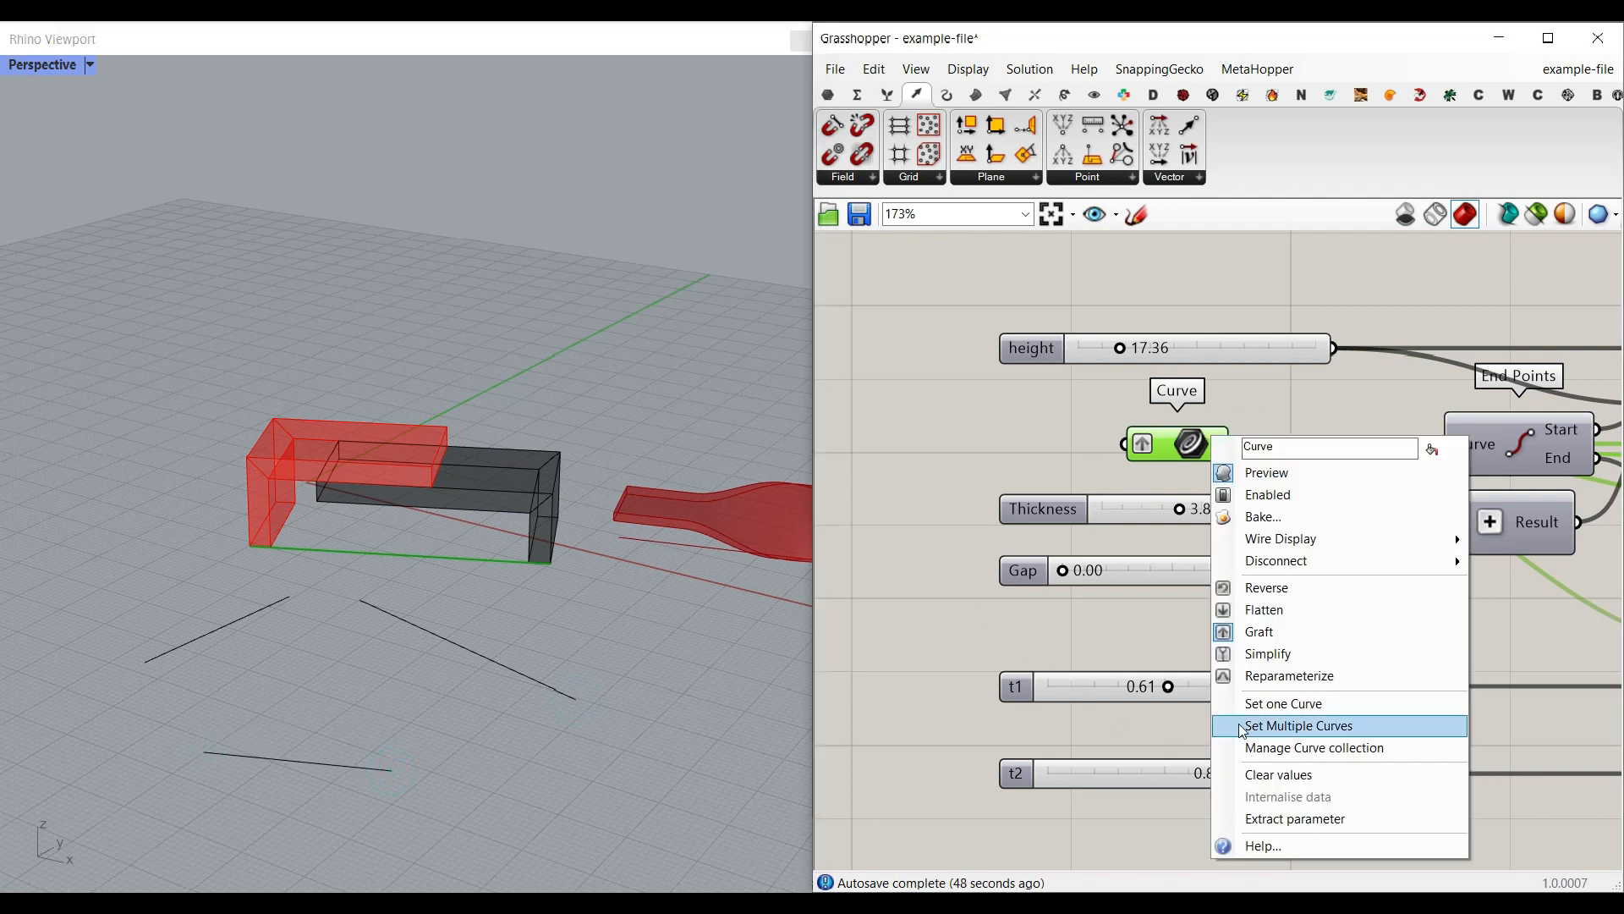
pyautogui.click(1268, 726)
pyautogui.moveTo(526, 761); pyautogui.dragTo(181, 566)
pyautogui.press('Return')
pyautogui.scroll(-6, 369, 525)
pyautogui.moveTo(369, 524); pyautogui.dragTo(347, 626, button='right')
pyautogui.scroll(5, 331, 700)
pyautogui.scroll(4, 353, 582)
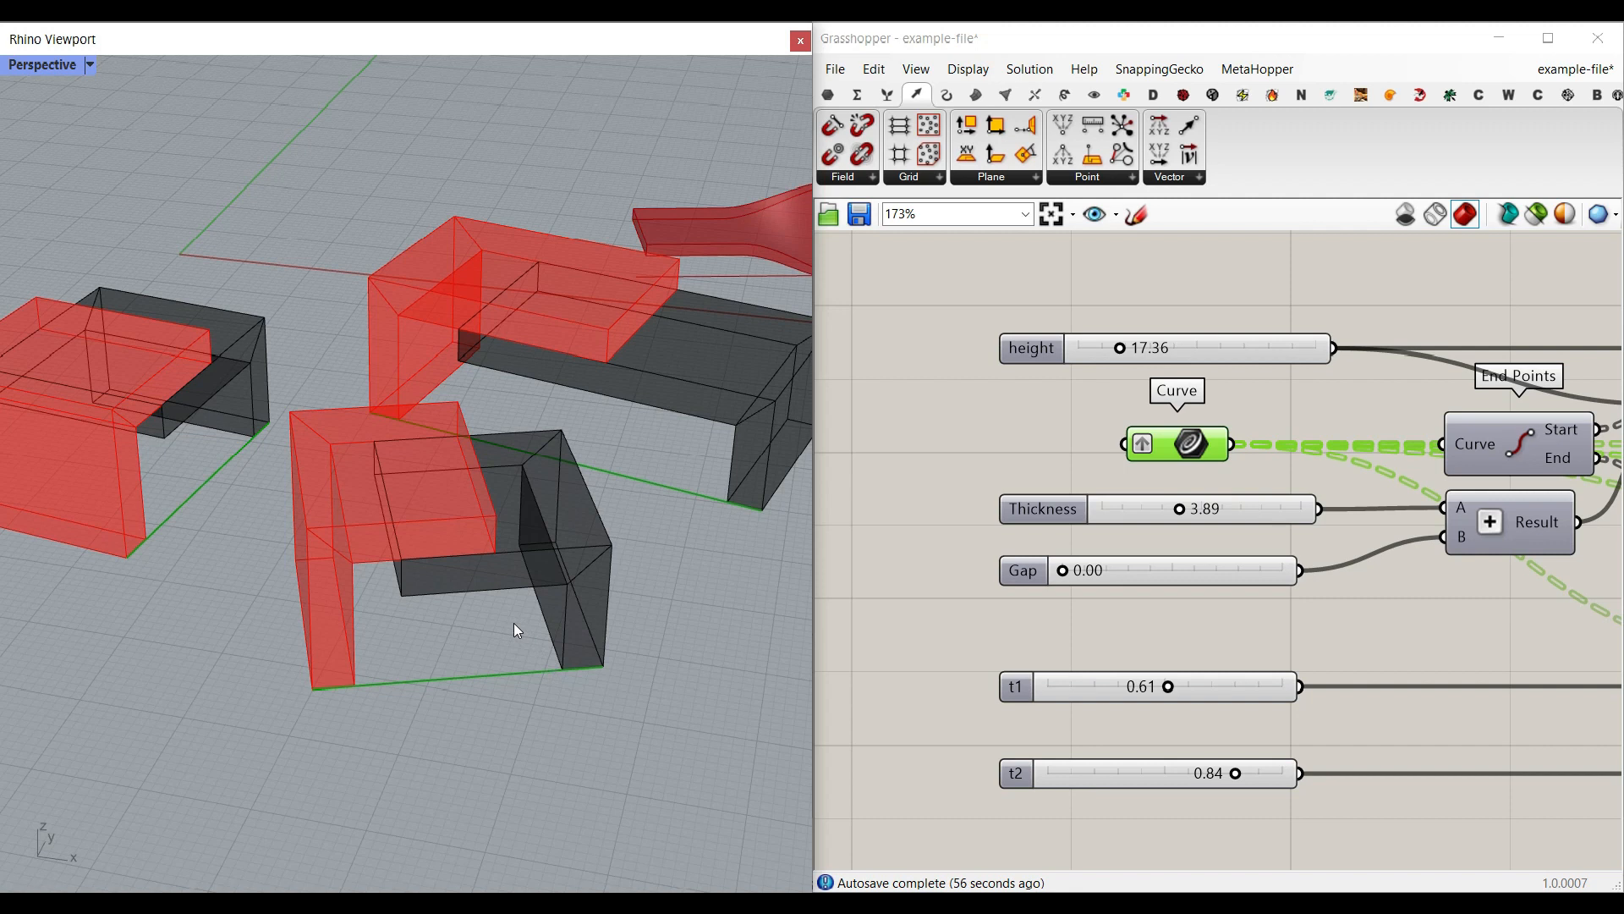
pyautogui.moveTo(510, 618); pyautogui.dragTo(395, 612, button='right')
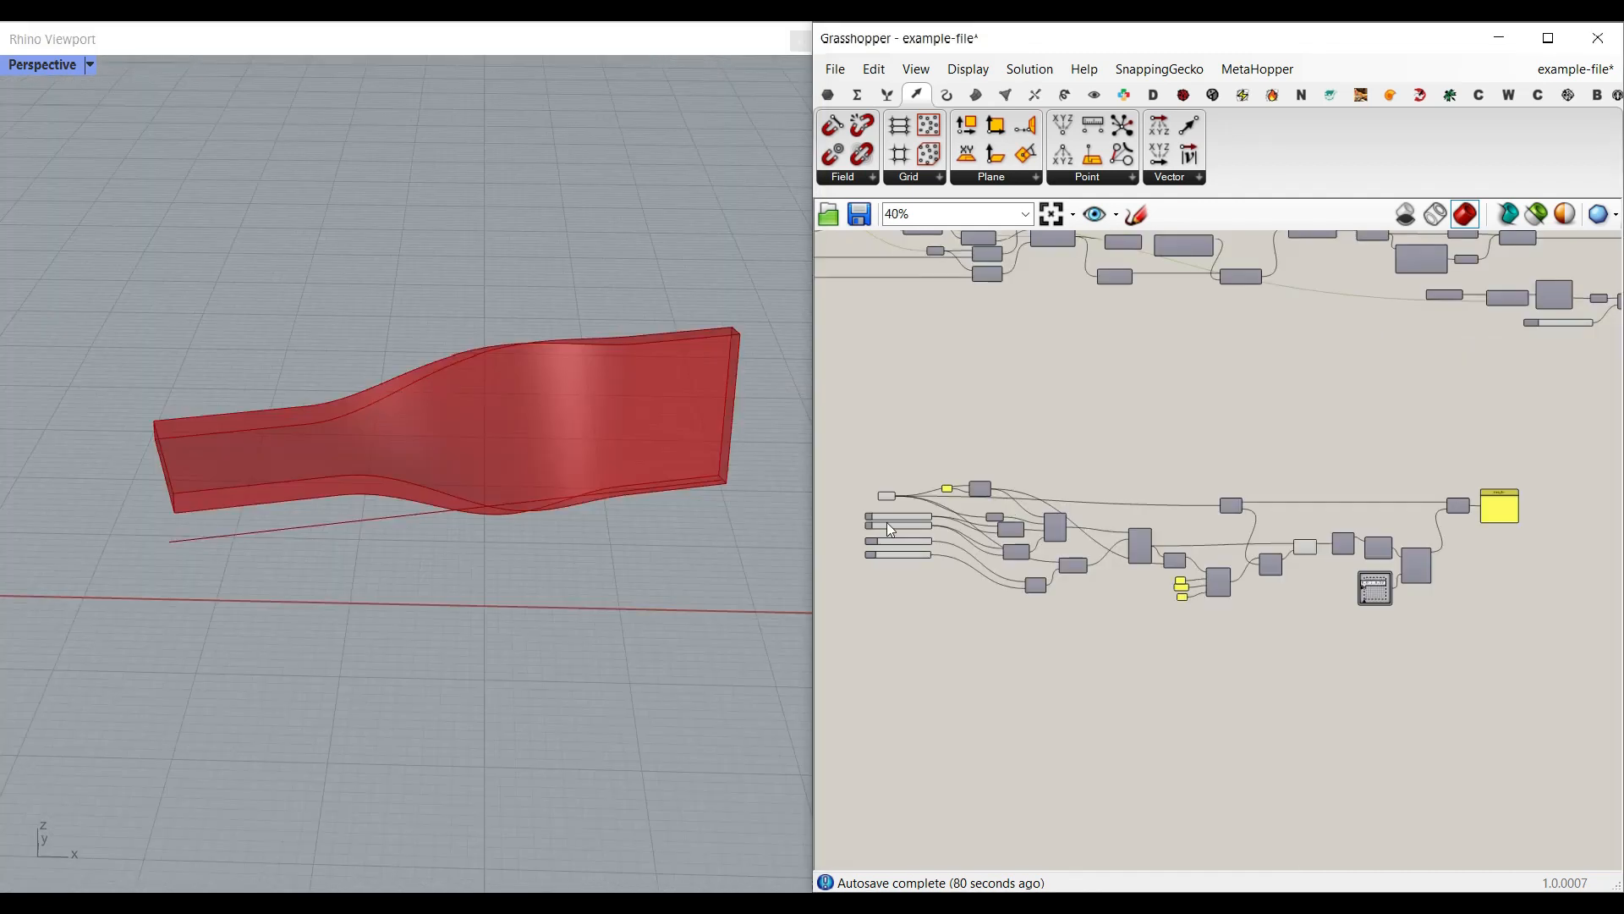
# Step: Select the twisted strip's Curve parameter and scale its base line slightly in the viewport
pyautogui.moveTo(417, 489); pyautogui.dragTo(458, 488, button='right')
pyautogui.scroll(5, 457, 488)
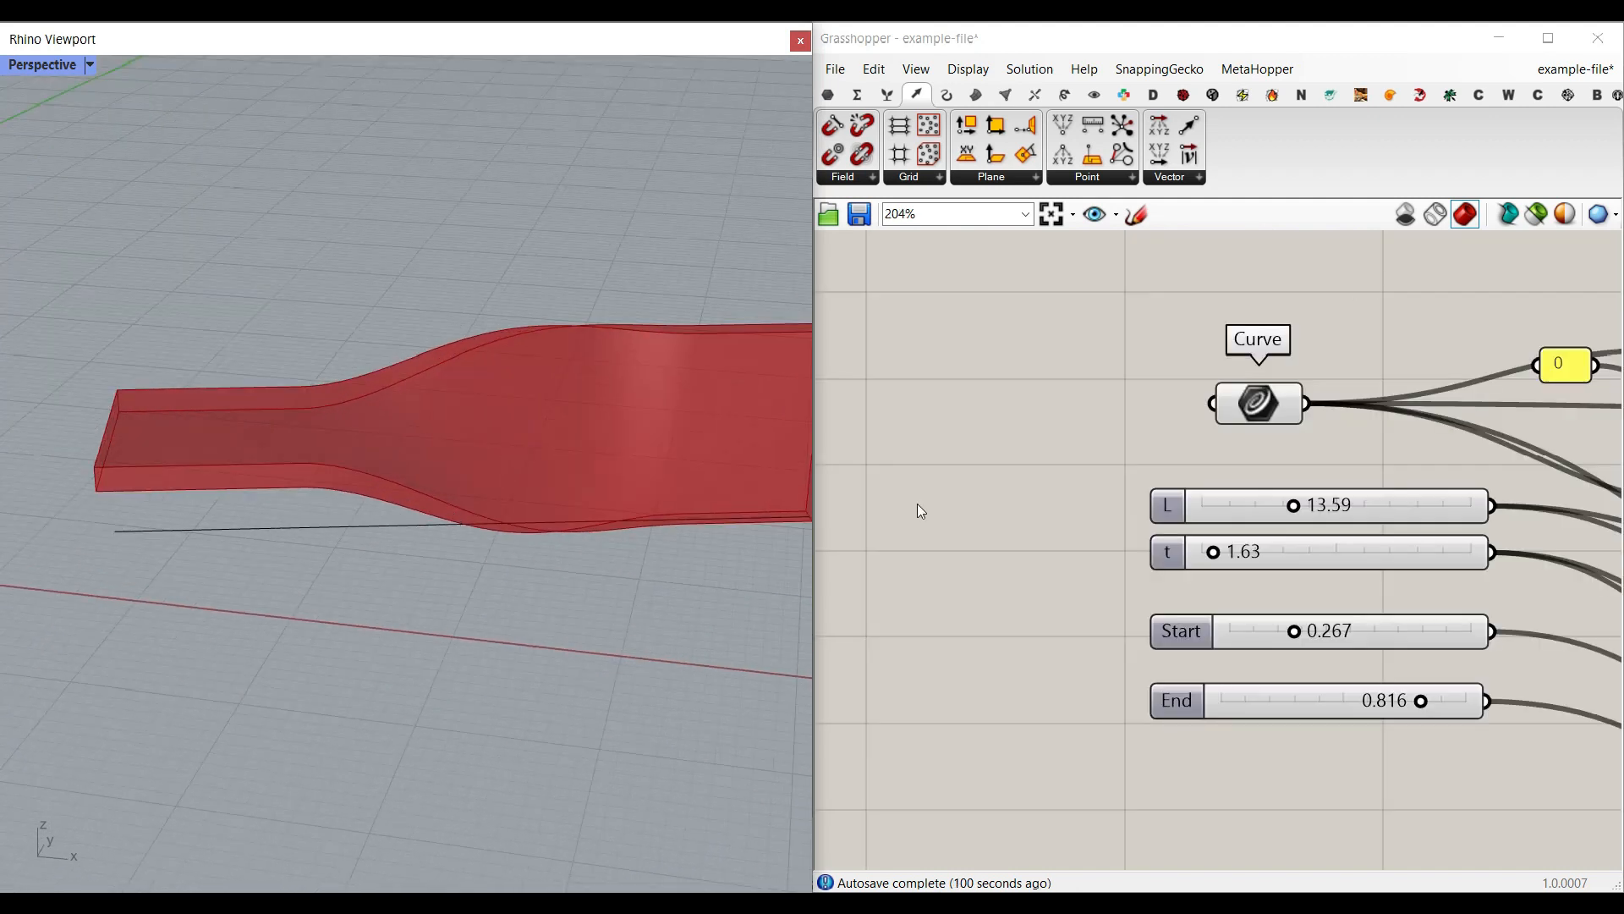
pyautogui.click(1248, 400)
pyautogui.click(393, 522)
pyautogui.scroll(-2, 232, 548)
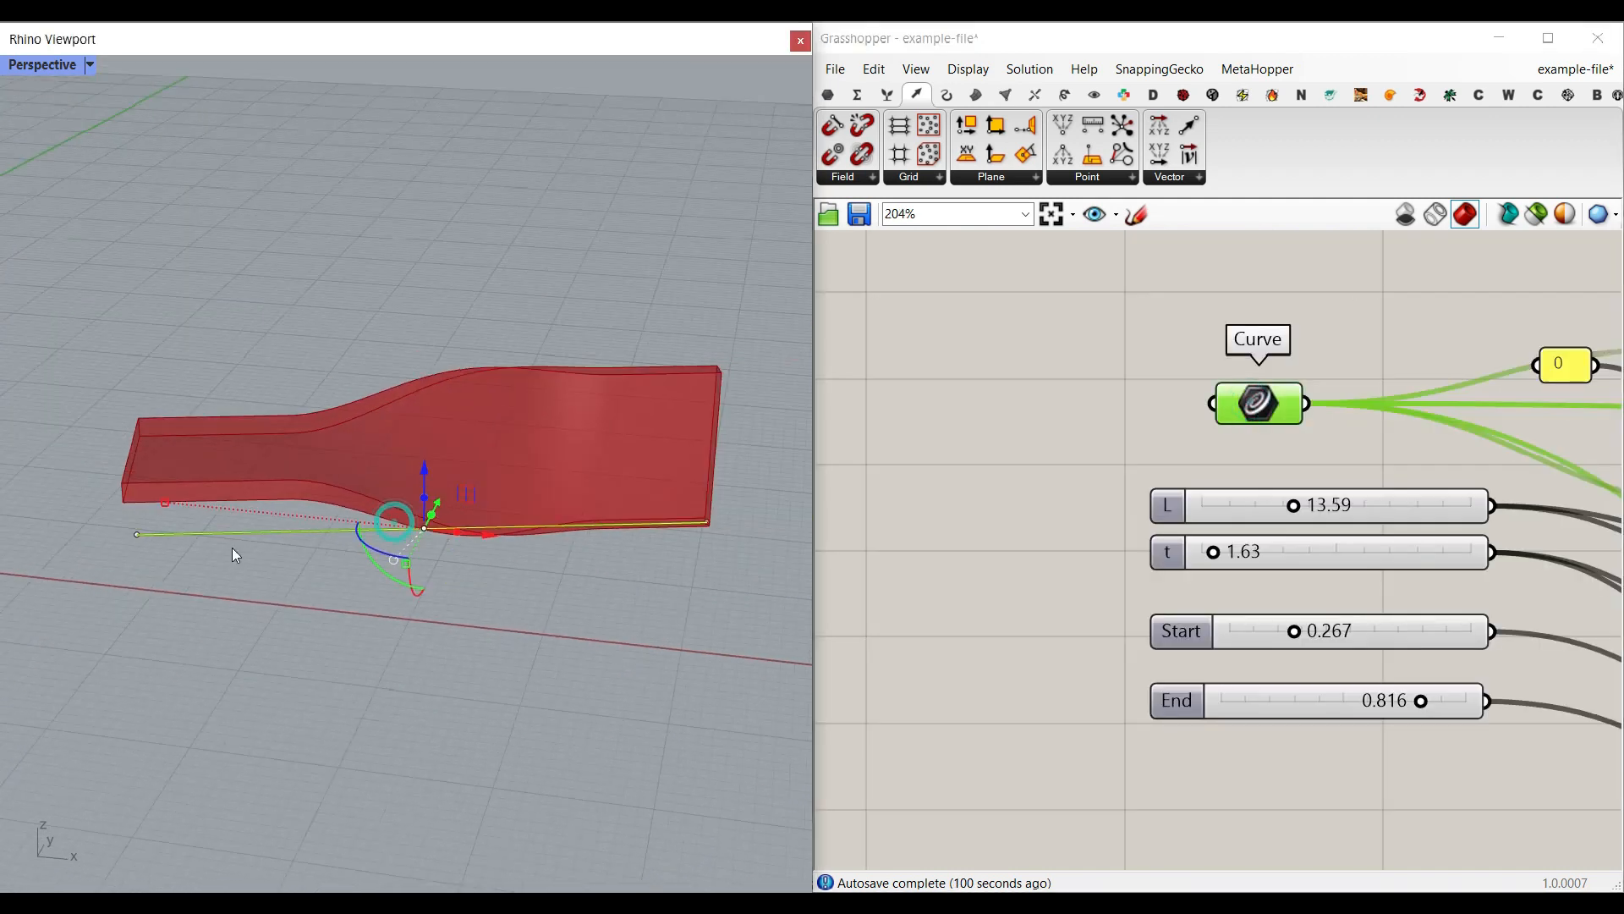
pyautogui.moveTo(166, 503)
pyautogui.mouseDown()
pyautogui.moveTo(267, 514)
pyautogui.moveTo(177, 516)
pyautogui.mouseUp()
pyautogui.click(327, 340)
# Step: Set the twisted strip's L to 14.60, t to 1.00, Start to 0.172 and End to 0.892
pyautogui.moveTo(1292, 510); pyautogui.dragTo(1301, 508)
pyautogui.moveTo(1211, 555)
pyautogui.mouseDown()
pyautogui.moveTo(1231, 557)
pyautogui.moveTo(1207, 556)
pyautogui.mouseUp()
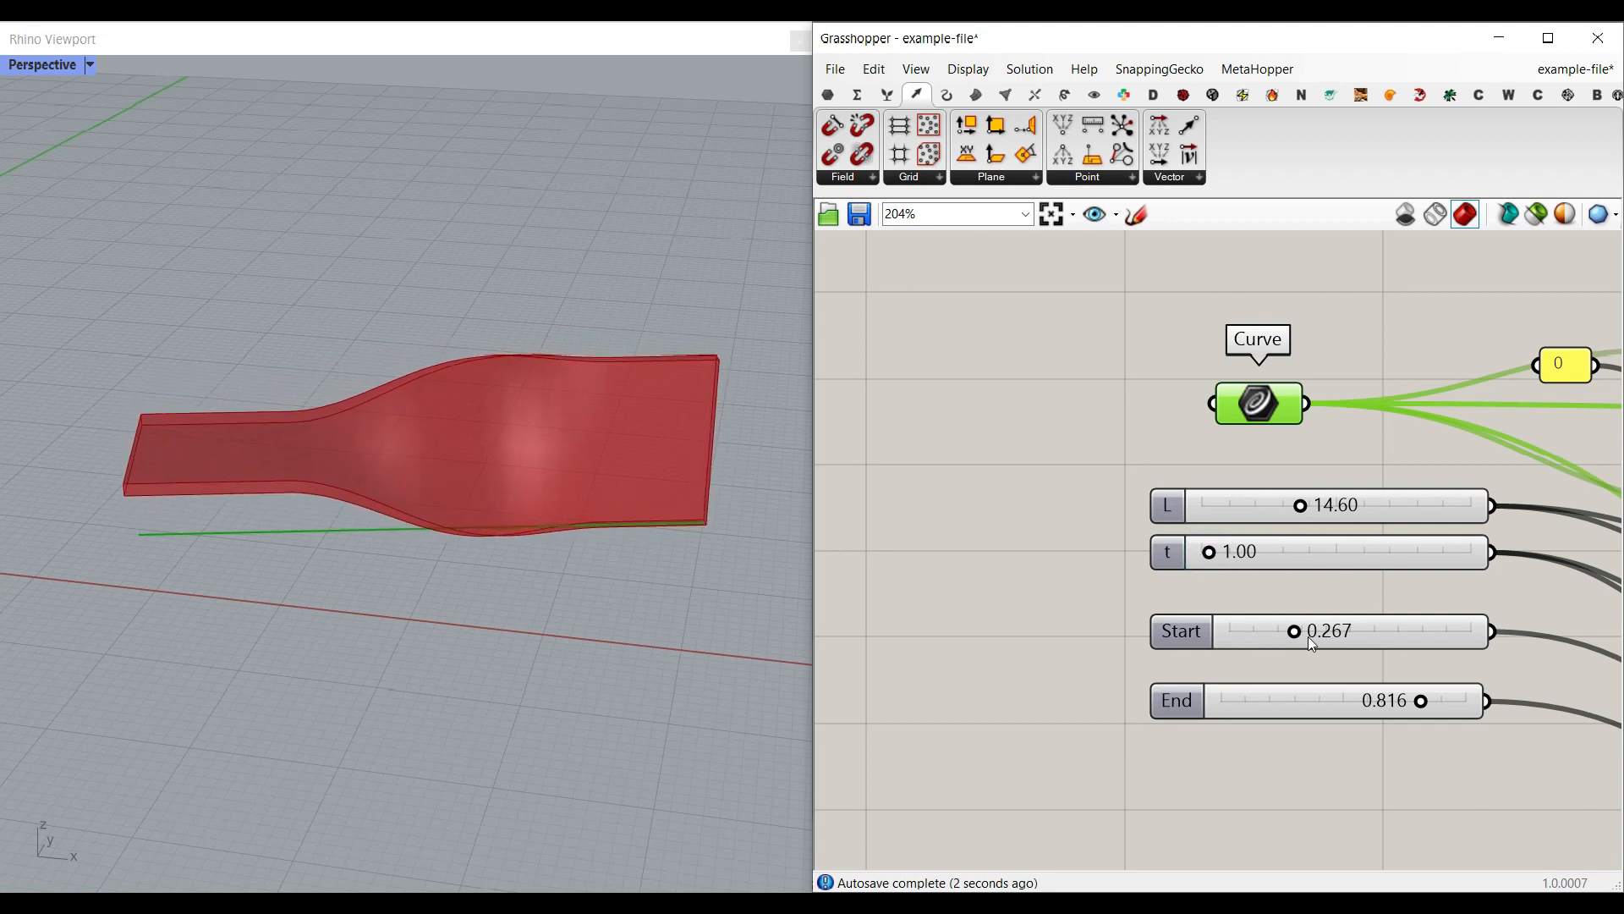
pyautogui.moveTo(1297, 636)
pyautogui.mouseDown()
pyautogui.moveTo(1337, 636)
pyautogui.moveTo(1230, 634)
pyautogui.moveTo(1278, 641)
pyautogui.mouseUp()
pyautogui.moveTo(1423, 701)
pyautogui.mouseDown()
pyautogui.moveTo(1468, 700)
pyautogui.moveTo(1439, 701)
pyautogui.mouseUp()
pyautogui.moveTo(678, 569)
pyautogui.mouseDown(button='right')
pyautogui.moveTo(482, 489)
pyautogui.moveTo(725, 544)
pyautogui.moveTo(663, 555)
pyautogui.mouseUp(button='right')
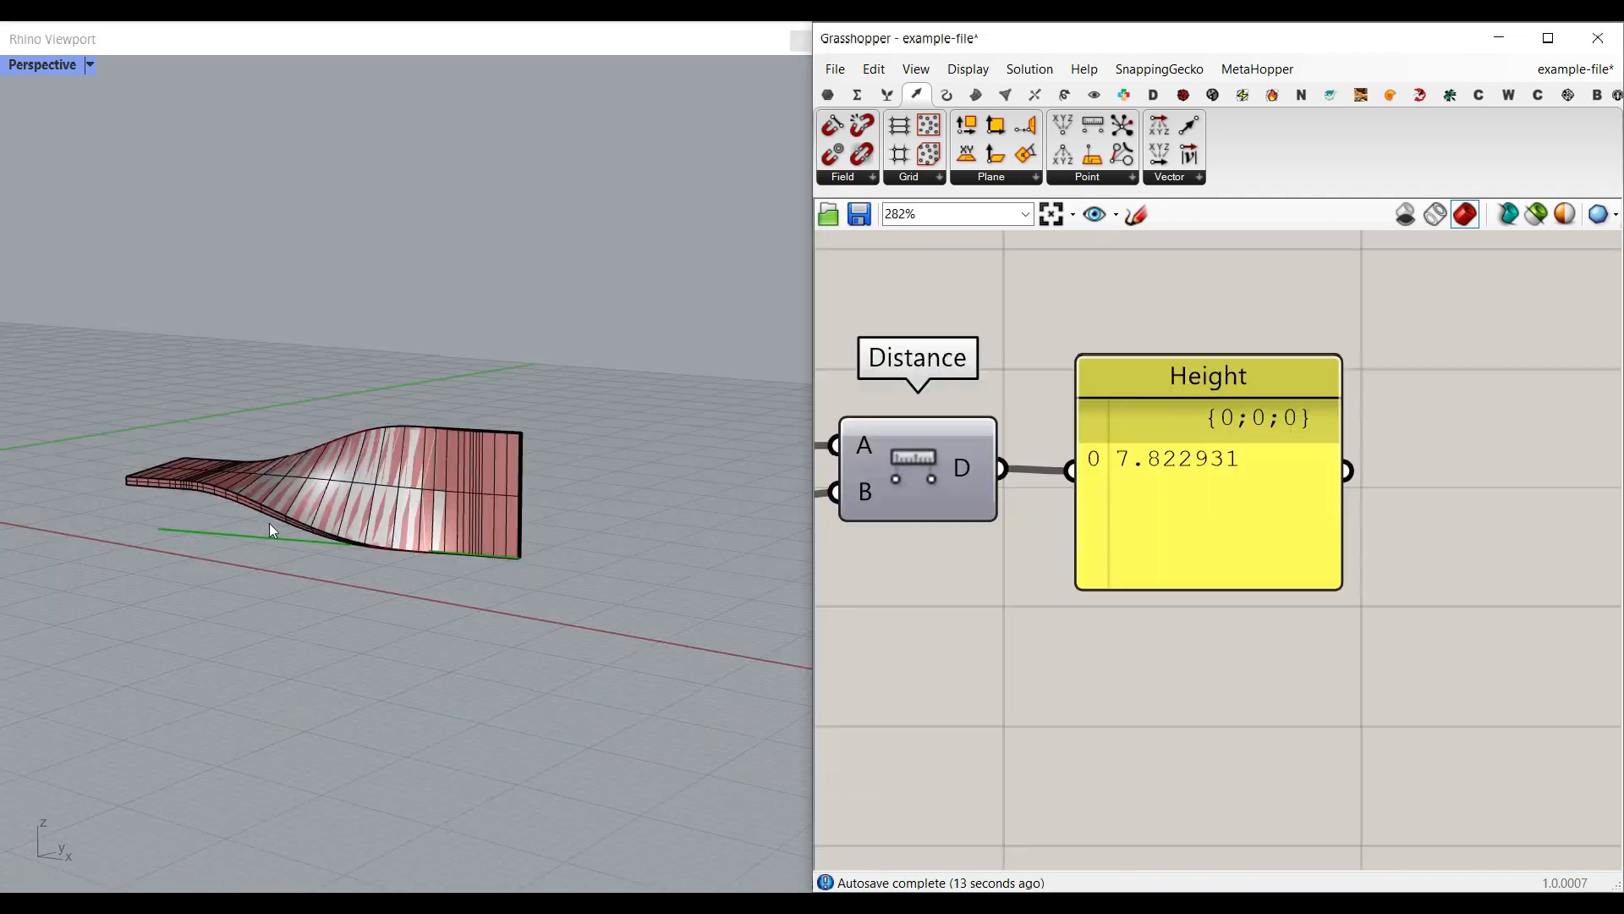
# Step: Move the baked twisted strip clear of the live preview and examine both strips
pyautogui.moveTo(272, 530); pyautogui.dragTo(176, 477, button='right')
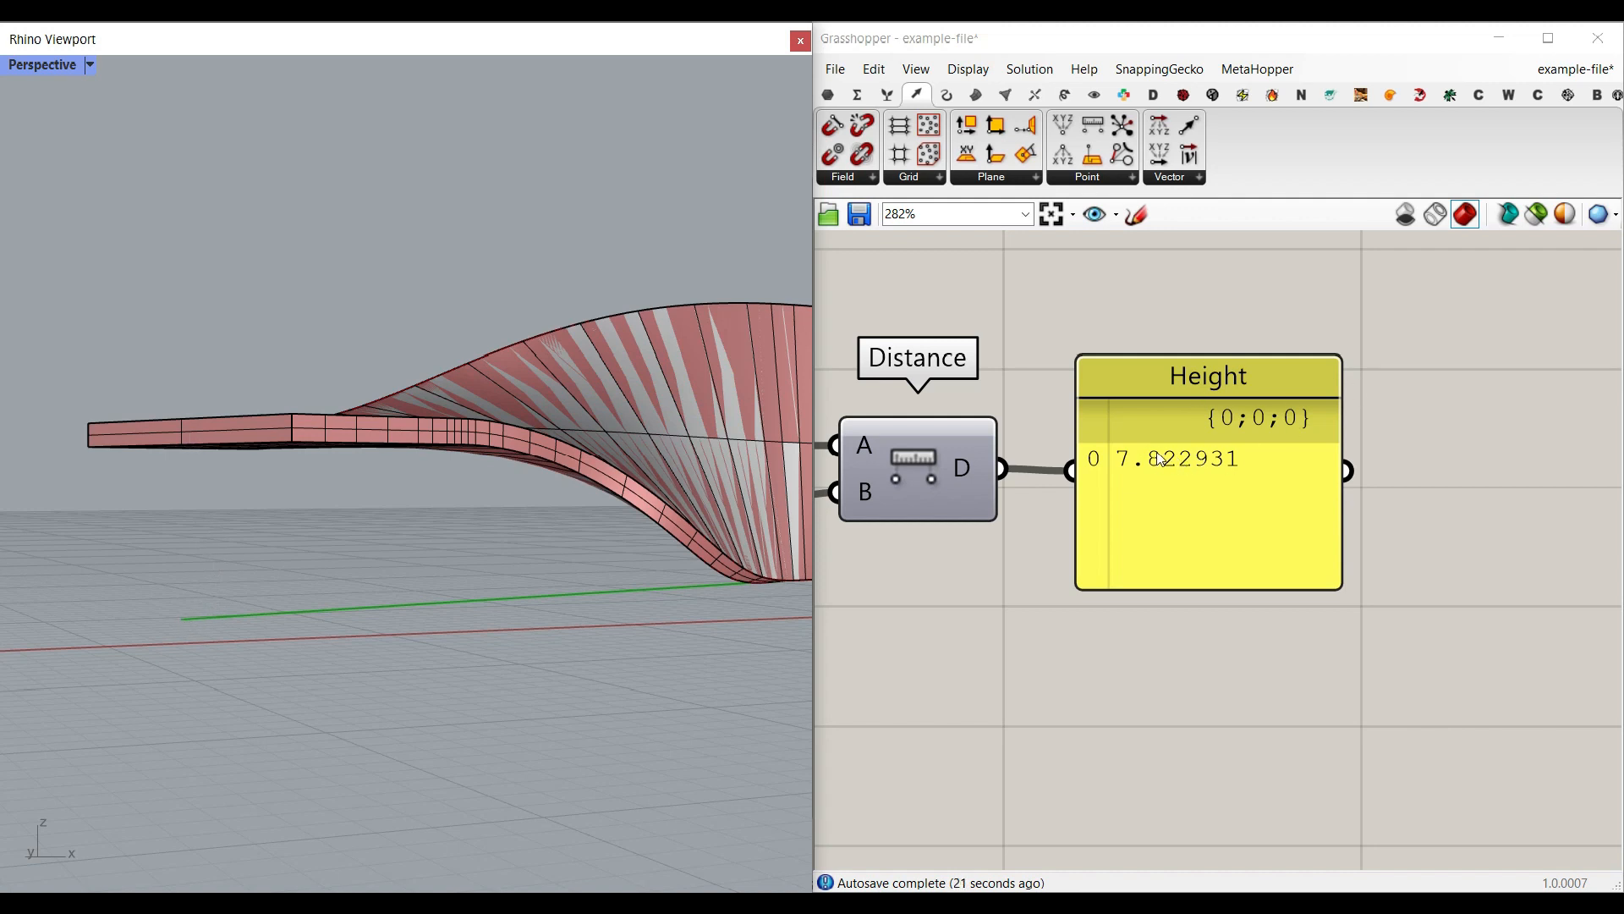
pyautogui.moveTo(391, 547); pyautogui.dragTo(239, 555, button='right')
pyautogui.click(427, 516)
pyautogui.click(474, 403)
pyautogui.moveTo(474, 404); pyautogui.dragTo(402, 495, button='right')
pyautogui.moveTo(402, 495); pyautogui.dragTo(511, 450)
pyautogui.click(571, 388)
pyautogui.moveTo(571, 388); pyautogui.dragTo(663, 520, button='right')
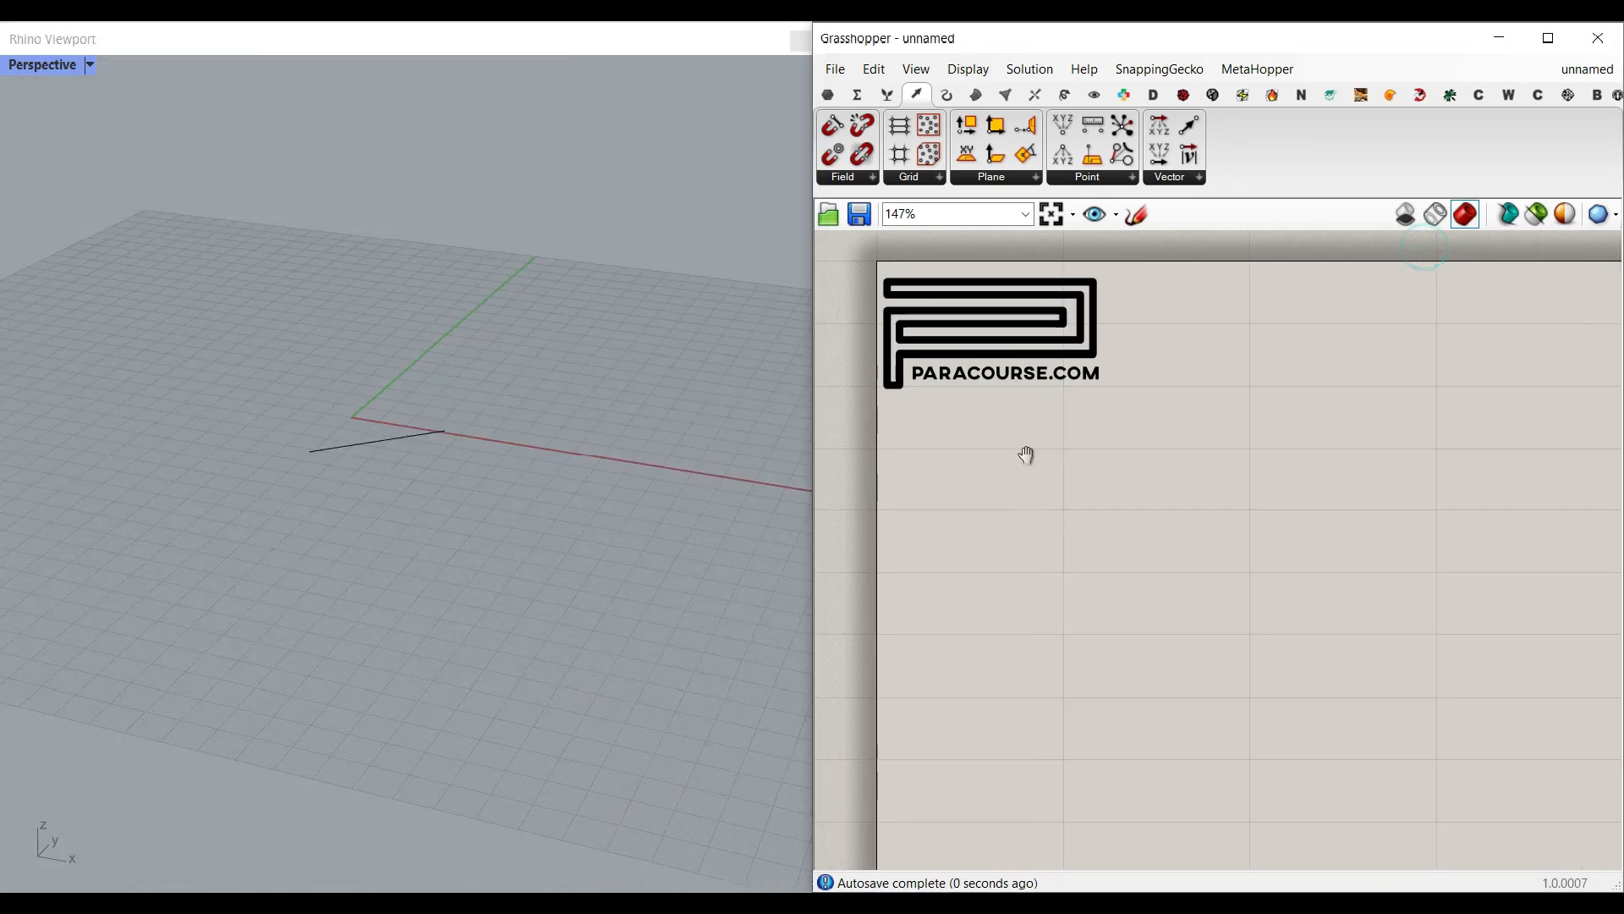
pyautogui.moveTo(1026, 455); pyautogui.dragTo(1028, 458, button='right')
pyautogui.keyDown('shift'); pyautogui.moveTo(484, 455); pyautogui.dragTo(500, 504, button='right'); pyautogui.keyUp('shift')
# Step: Move the line in the new model closer to the origin so that it crosses the X axis
pyautogui.scroll(6, 423, 525)
pyautogui.moveTo(415, 541); pyautogui.dragTo(547, 558, button='right')
pyautogui.click(480, 516)
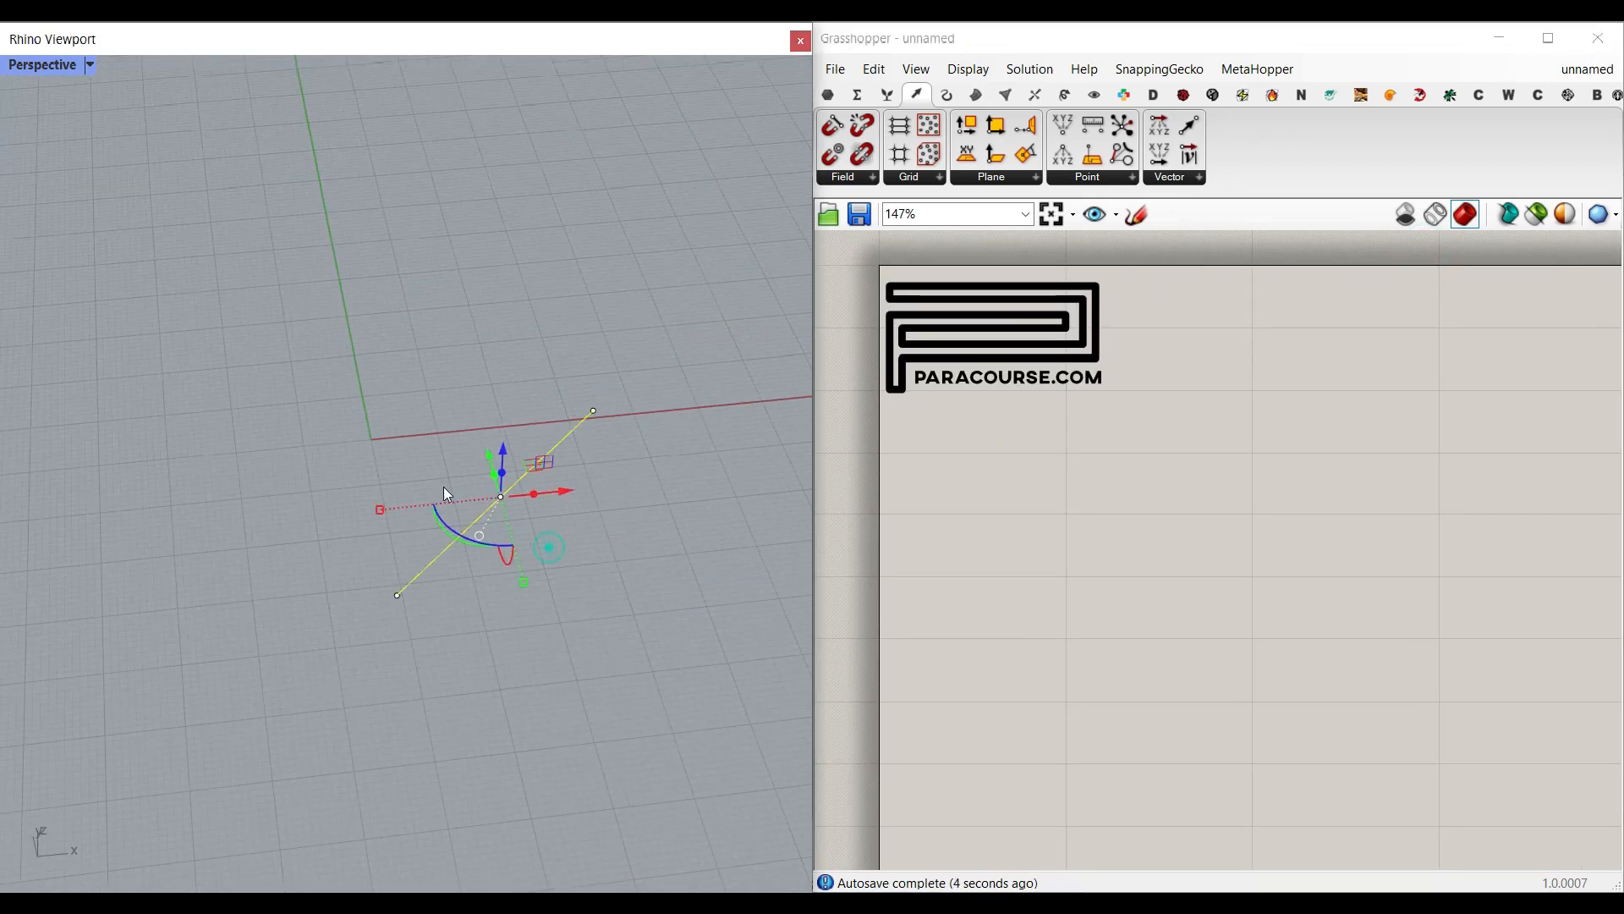
pyautogui.moveTo(415, 585); pyautogui.dragTo(307, 522)
pyautogui.click(463, 555)
# Step: Add a Curve parameter to the canvas and reference the drawn line in it
pyautogui.click(829, 93)
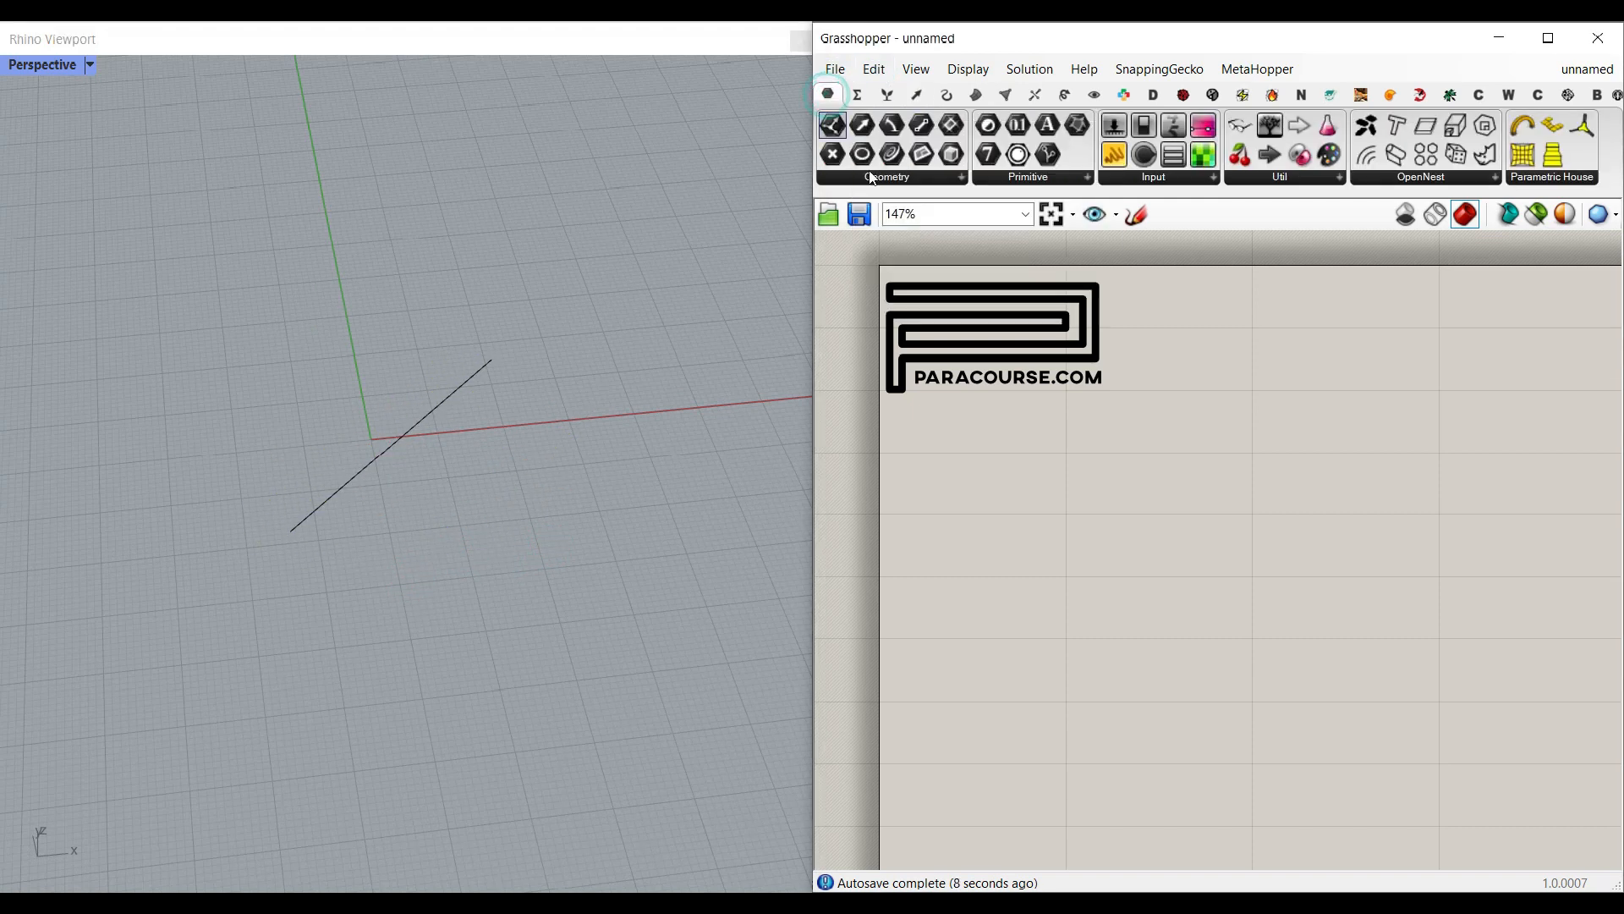
pyautogui.moveTo(897, 157); pyautogui.dragTo(1053, 541)
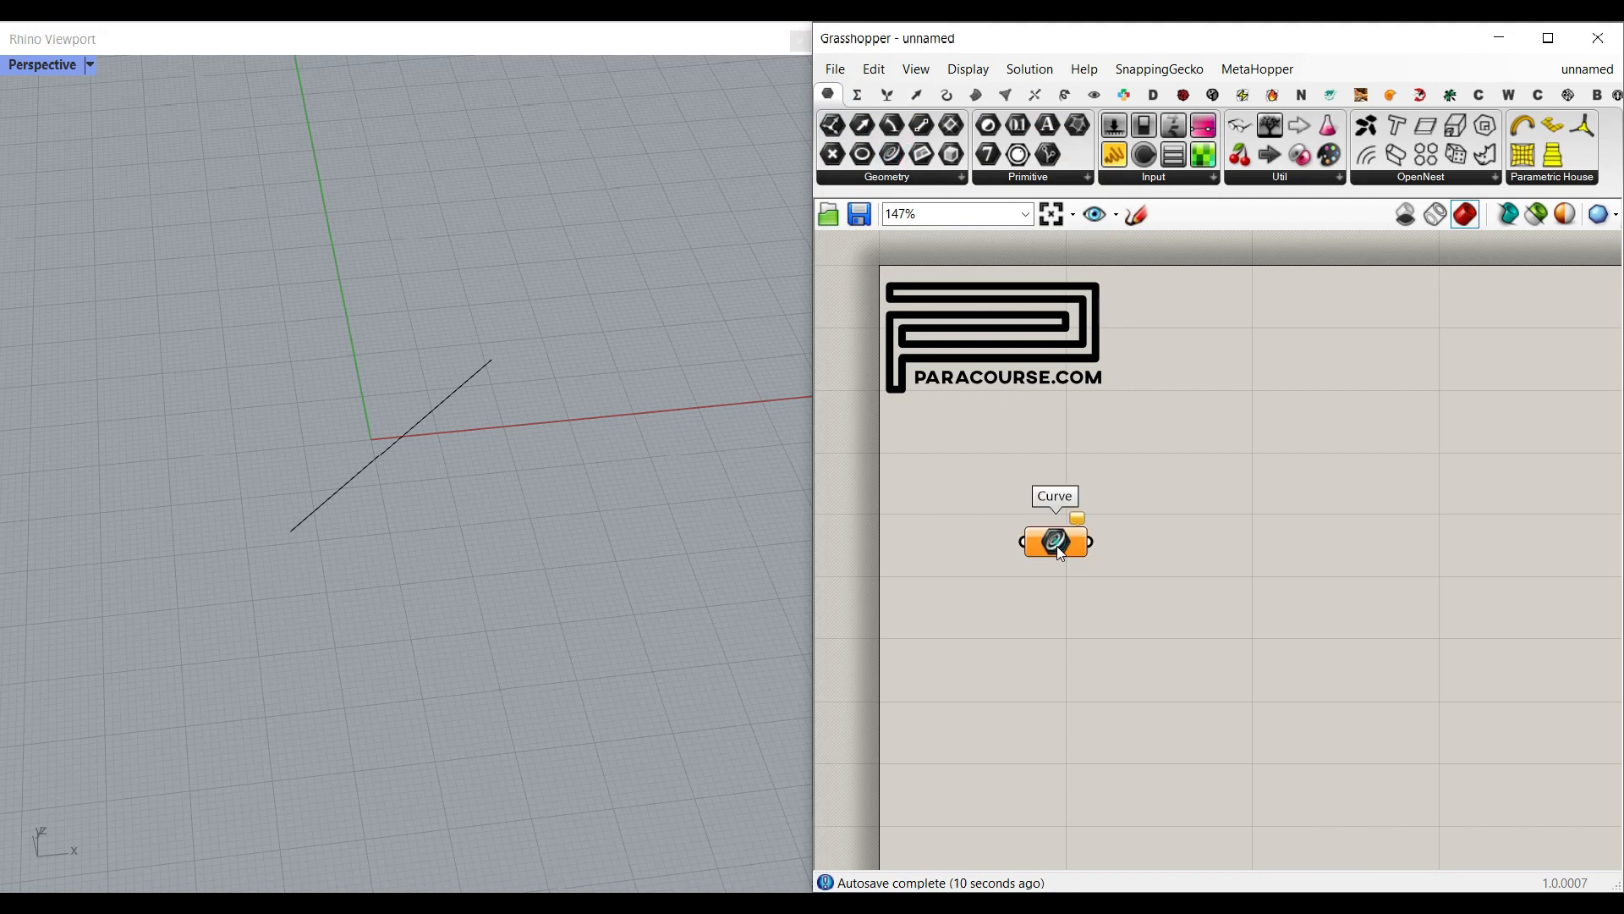
pyautogui.scroll(4, 1052, 541)
pyautogui.rightClick(1088, 530)
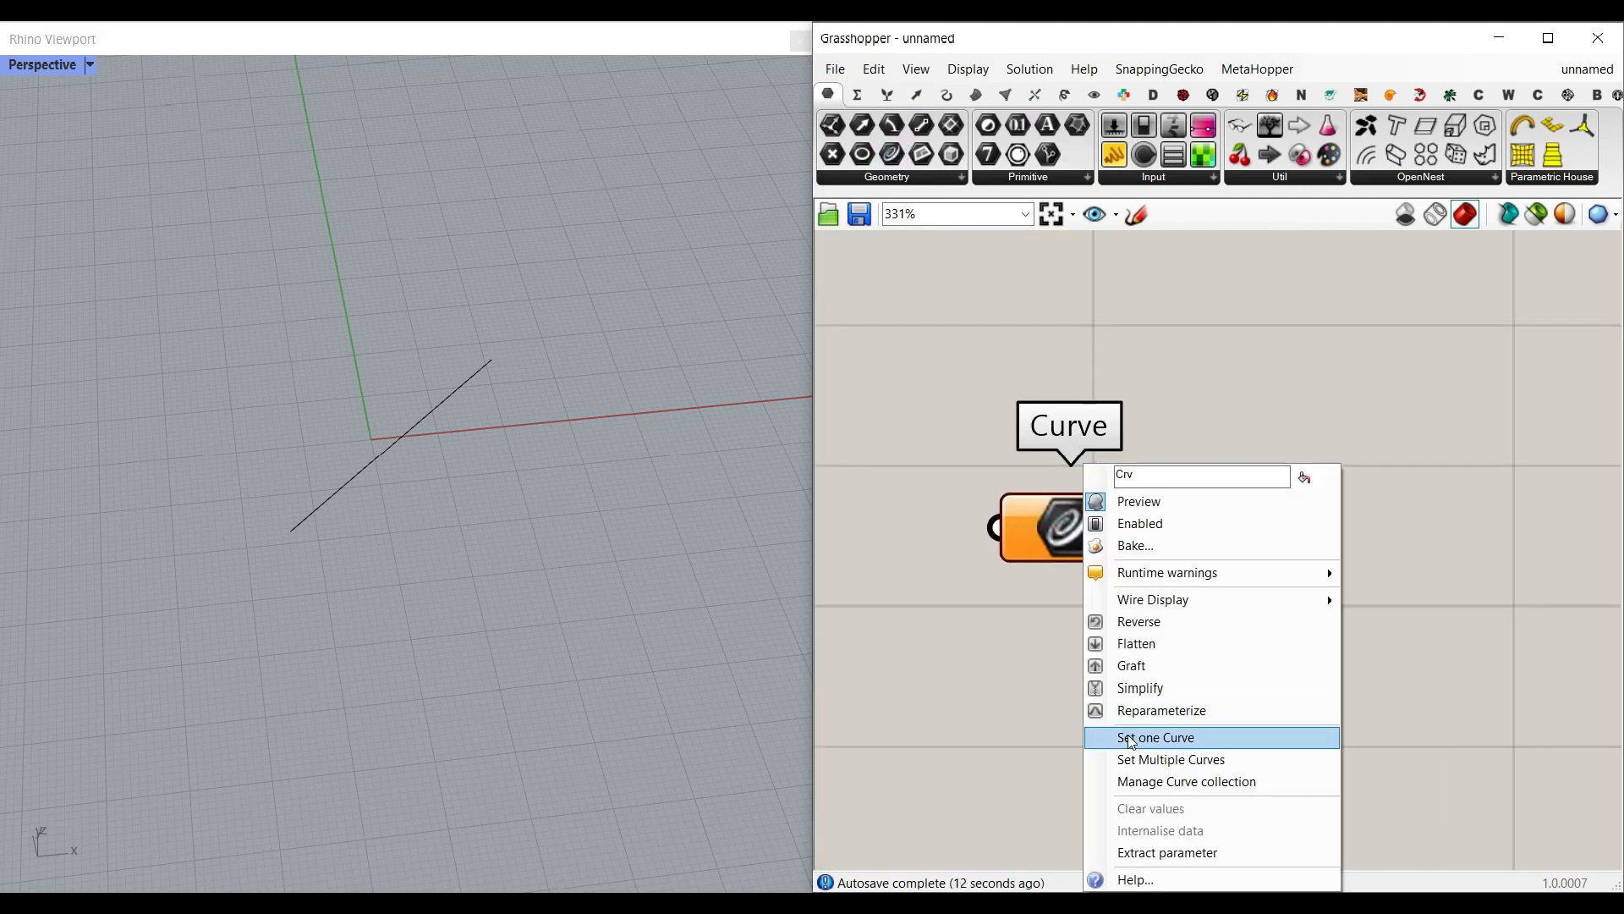
pyautogui.click(1133, 736)
pyautogui.click(404, 445)
pyautogui.moveTo(454, 482); pyautogui.dragTo(353, 502, button='right')
pyautogui.moveTo(449, 479); pyautogui.dragTo(643, 513, button='right')
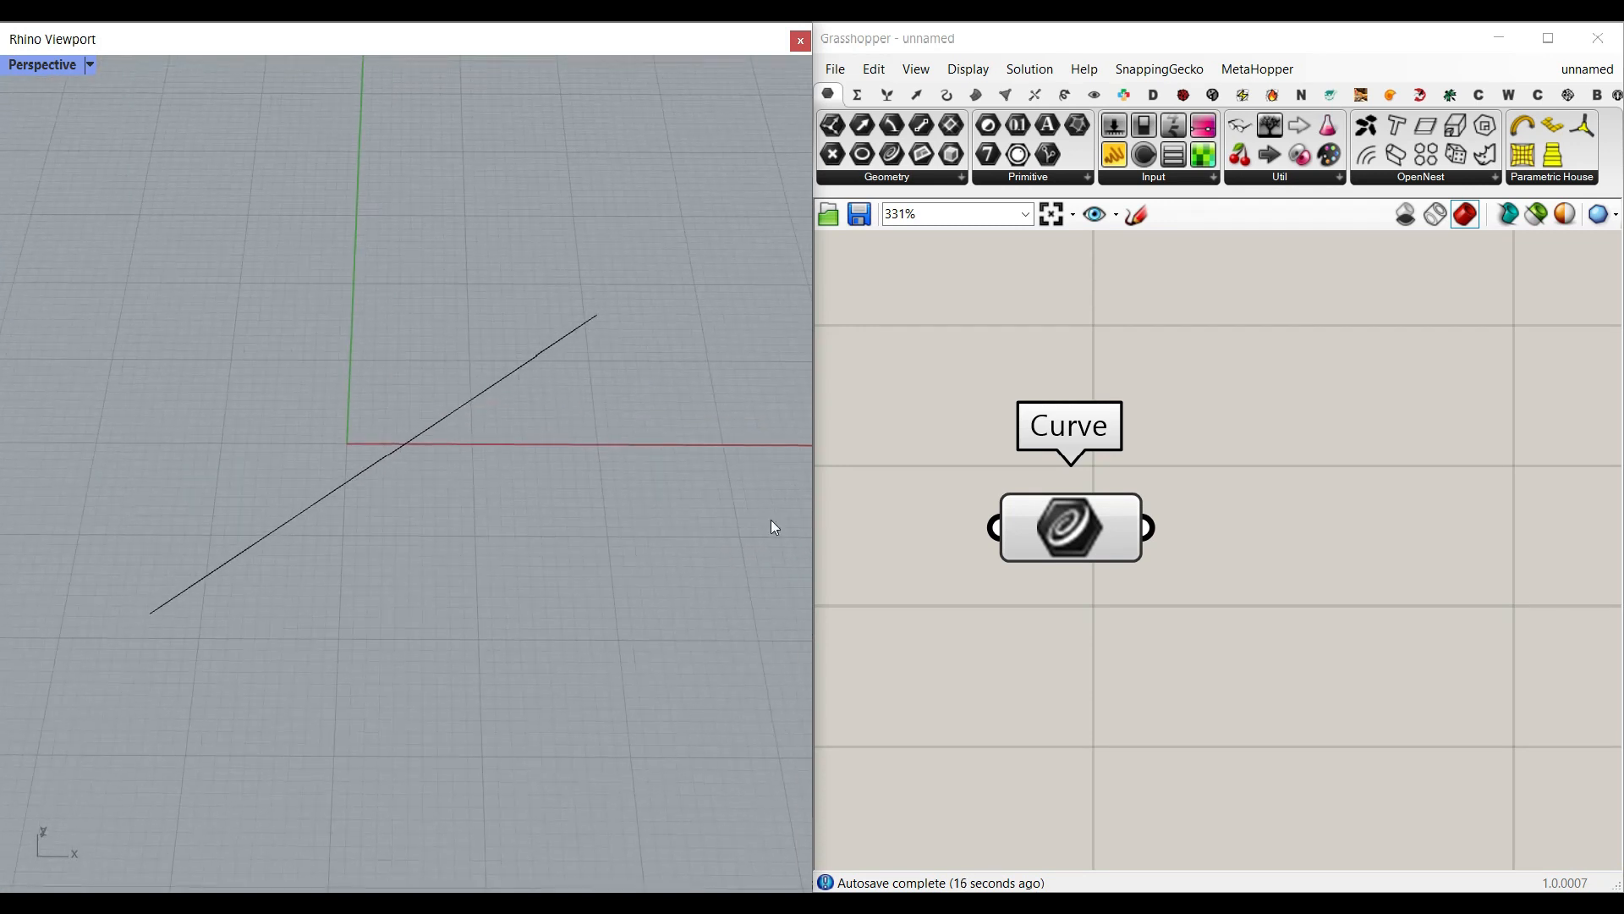
# Step: Add a Horizontal Frame component beside the Curve parameter and connect the curve to its C input
pyautogui.moveTo(1115, 531); pyautogui.dragTo(1052, 612)
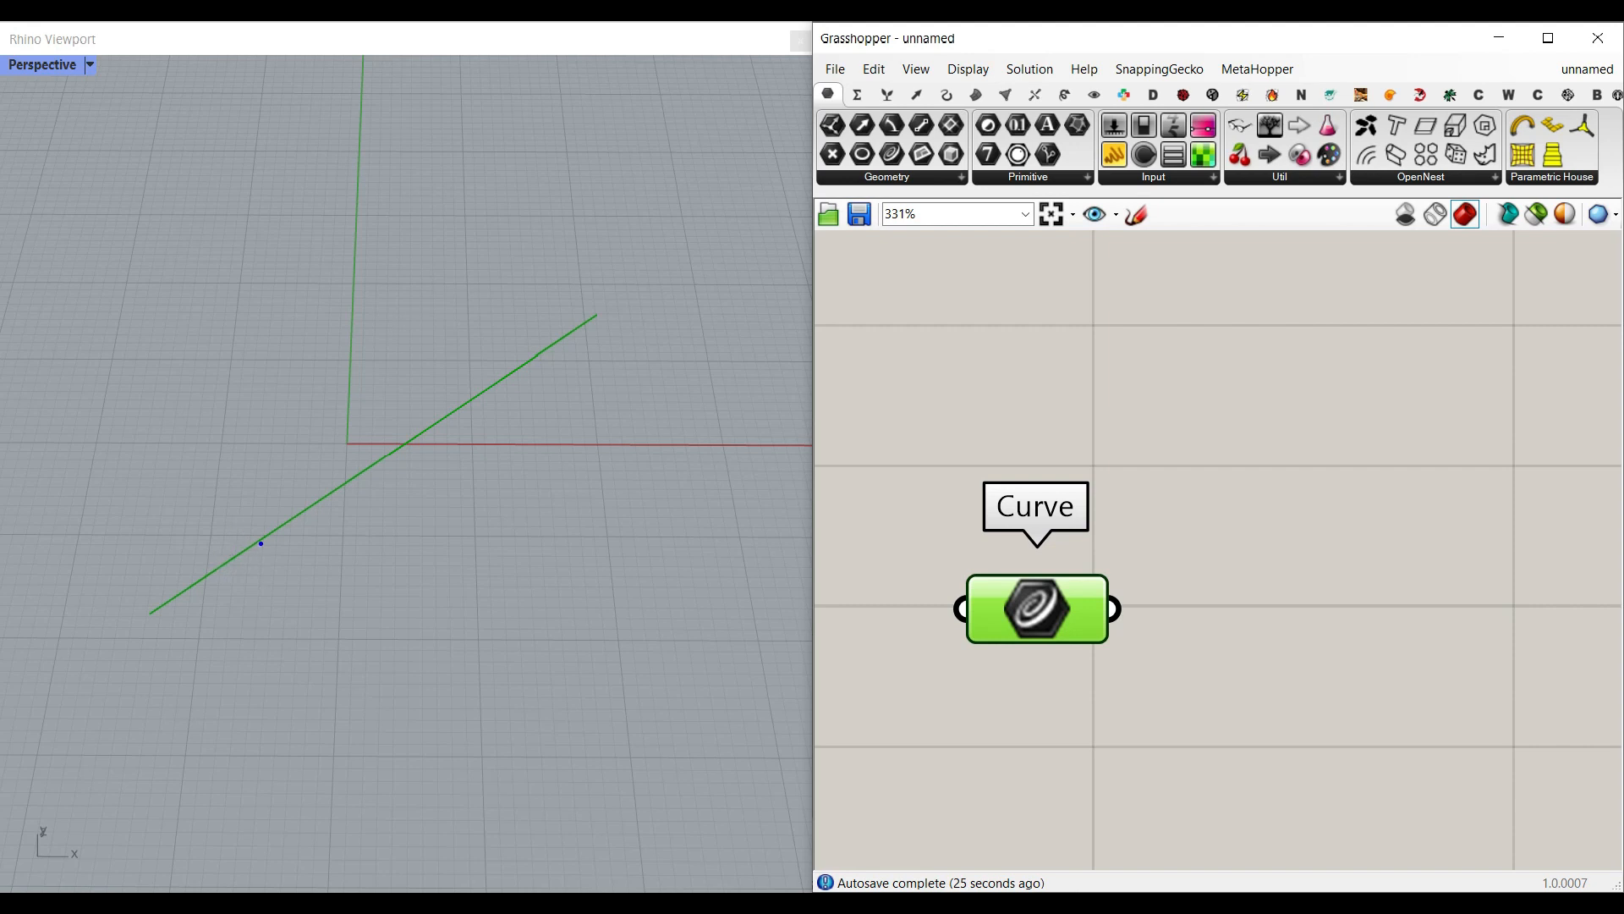
pyautogui.moveTo(228, 511); pyautogui.dragTo(293, 557)
pyautogui.press('Escape')
pyautogui.click(935, 92)
pyautogui.click(907, 180)
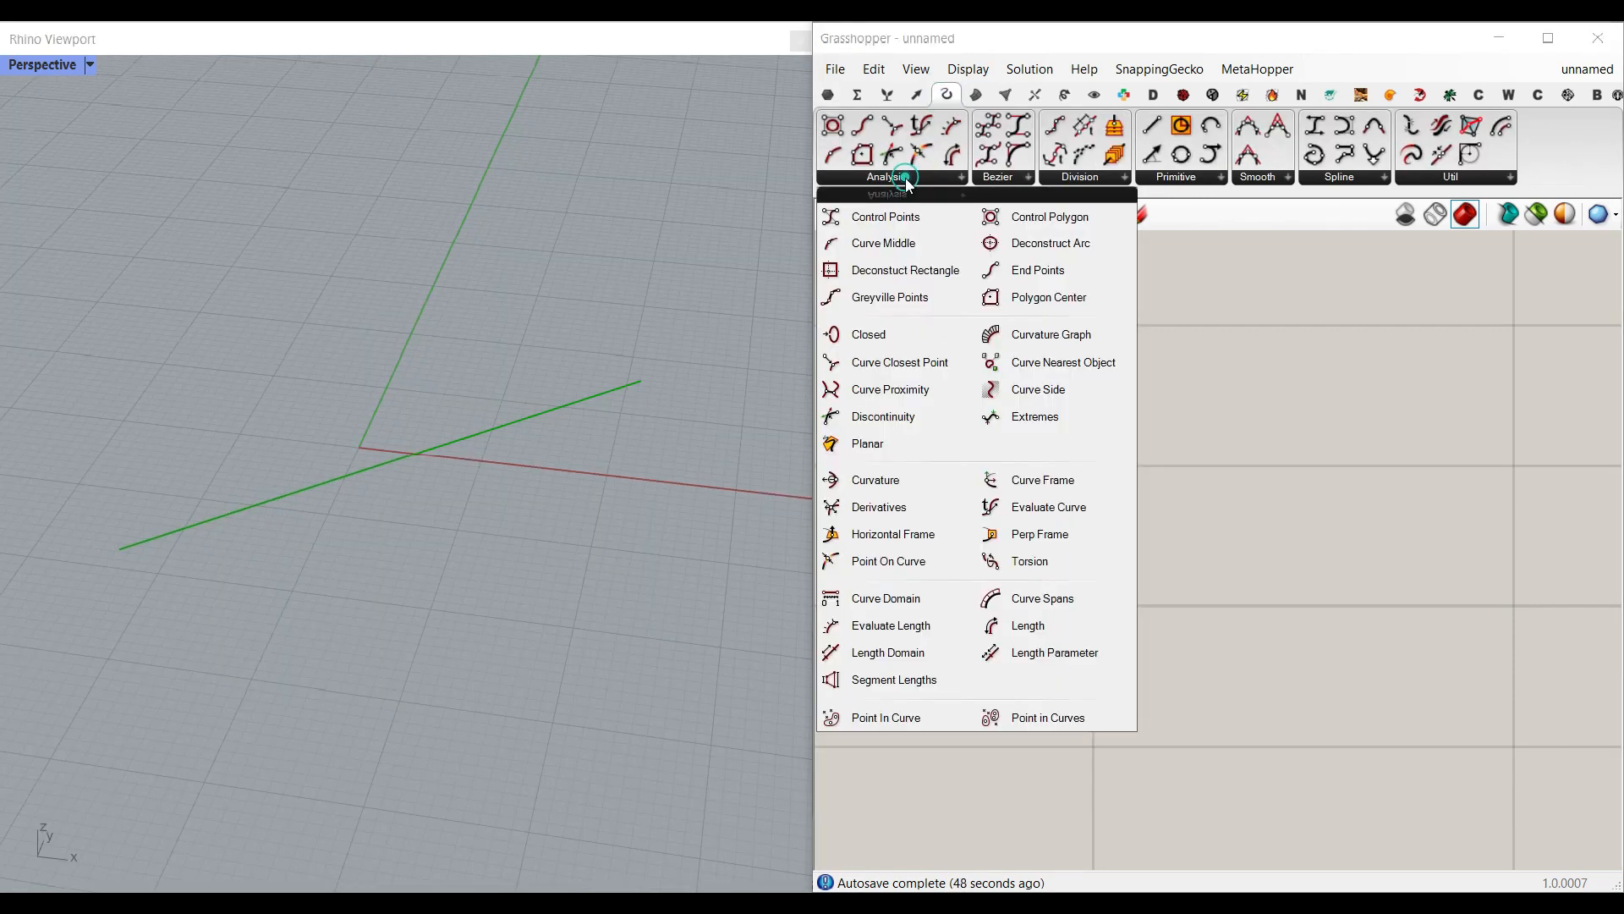
pyautogui.click(917, 536)
pyautogui.click(1334, 688)
pyautogui.moveTo(1334, 688); pyautogui.dragTo(1307, 600, button='right')
pyautogui.moveTo(1087, 521); pyautogui.dragTo(1208, 571)
pyautogui.moveTo(1108, 626); pyautogui.dragTo(1126, 590, button='right')
pyautogui.moveTo(1281, 570); pyautogui.dragTo(1272, 519)
# Step: Reparameterize the Horizontal Frame's C input and feed its t input from a panel containing 0
pyautogui.rightClick(1258, 486)
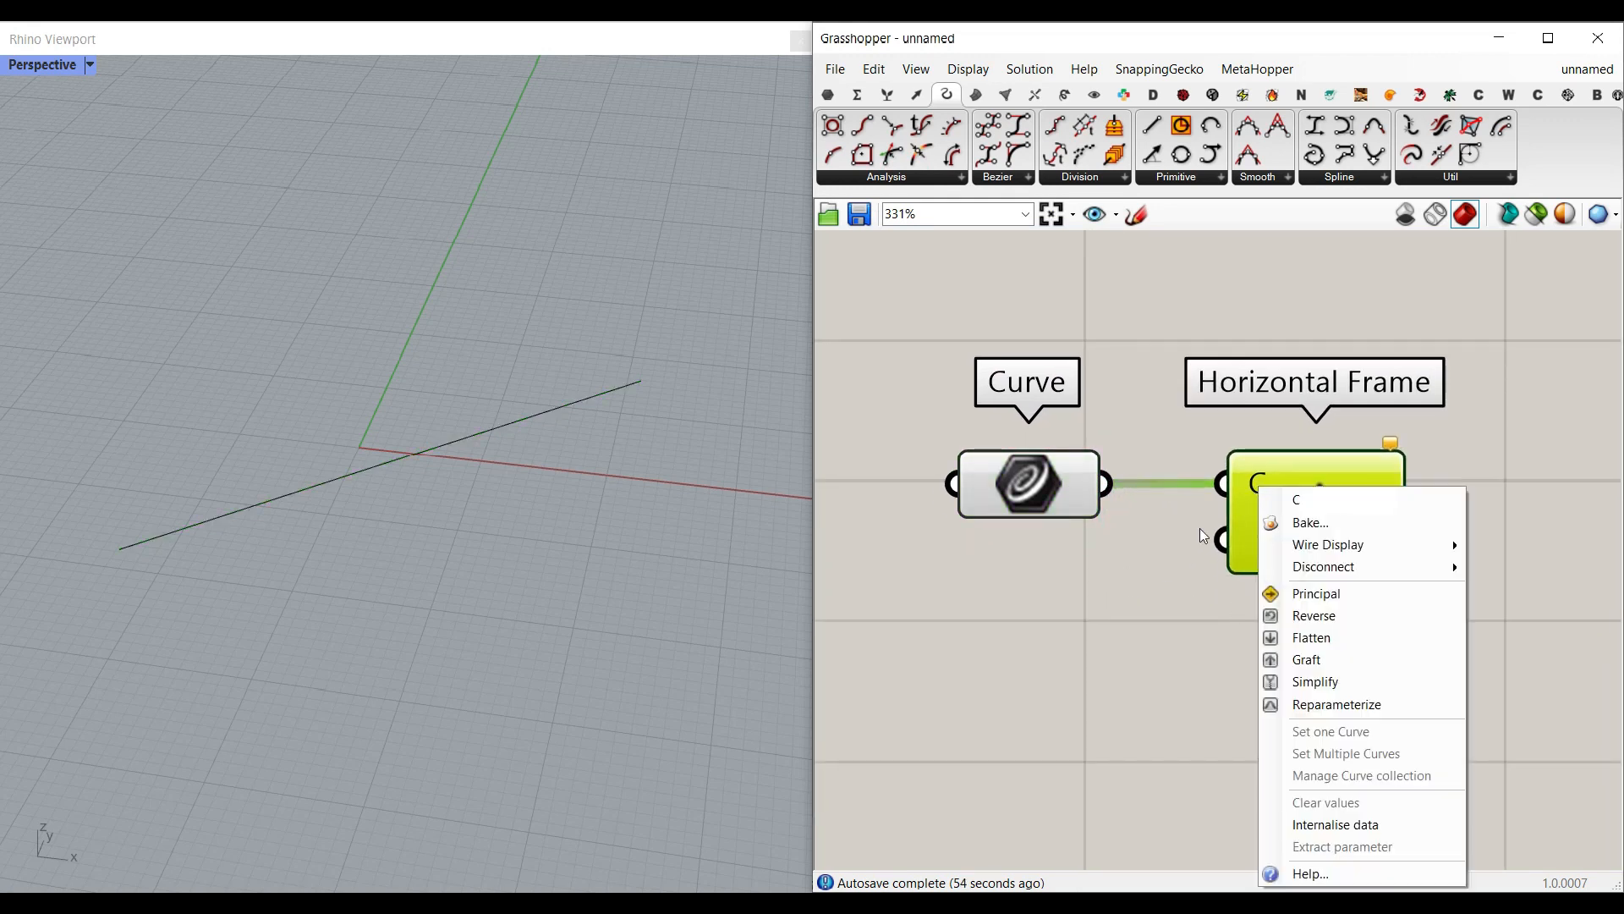
pyautogui.click(1332, 704)
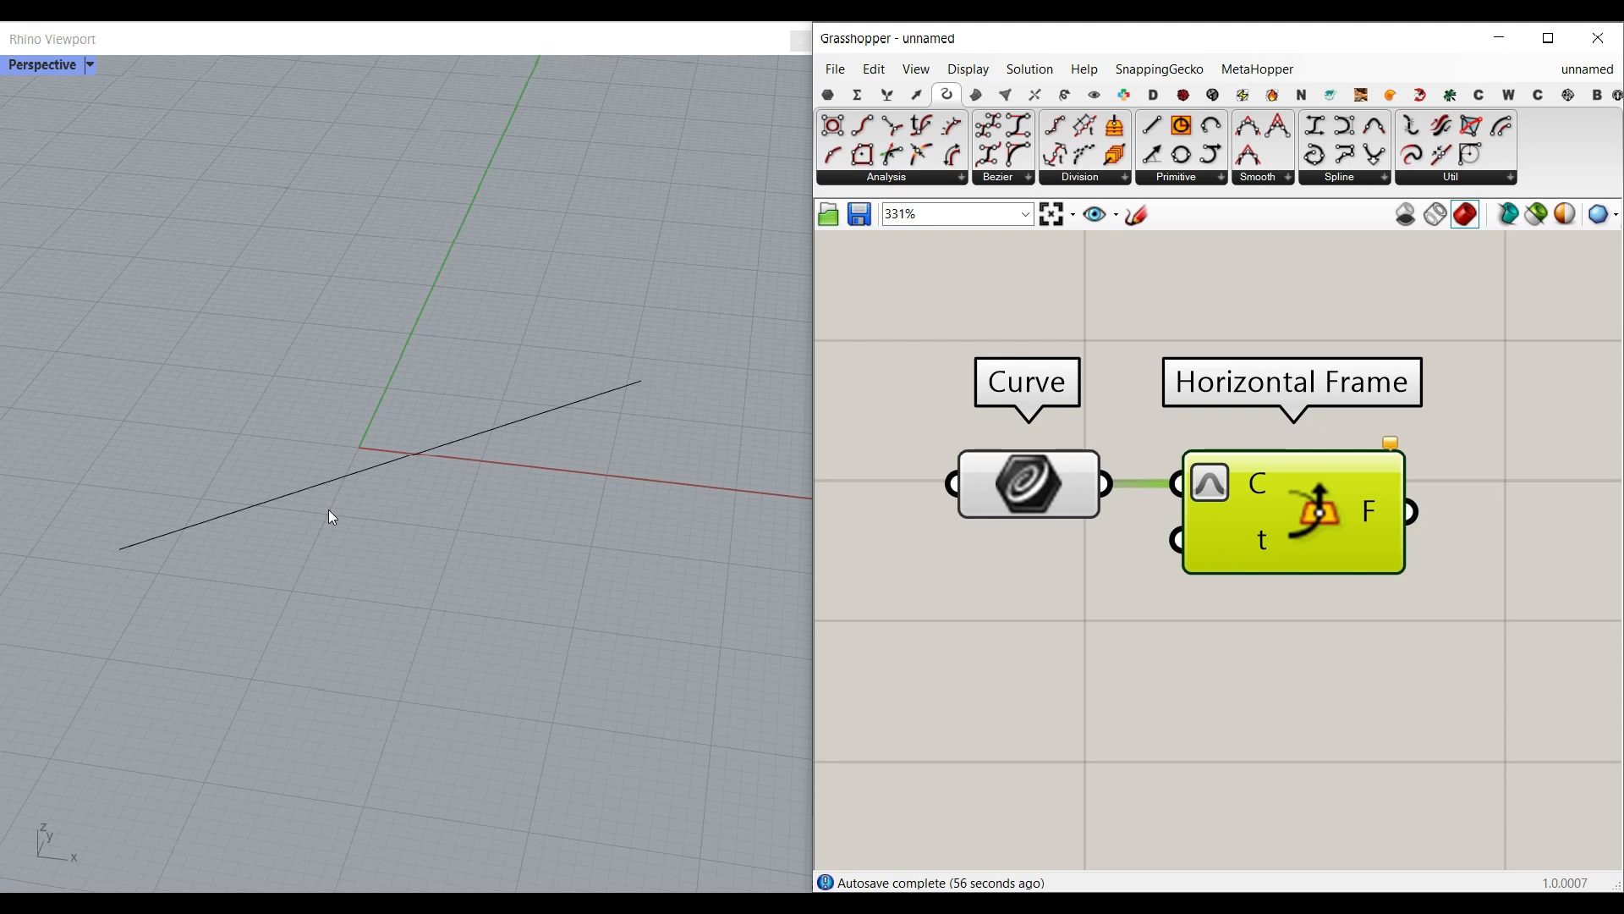
pyautogui.doubleClick(1059, 643)
pyautogui.write('//0')
pyautogui.press('Return')
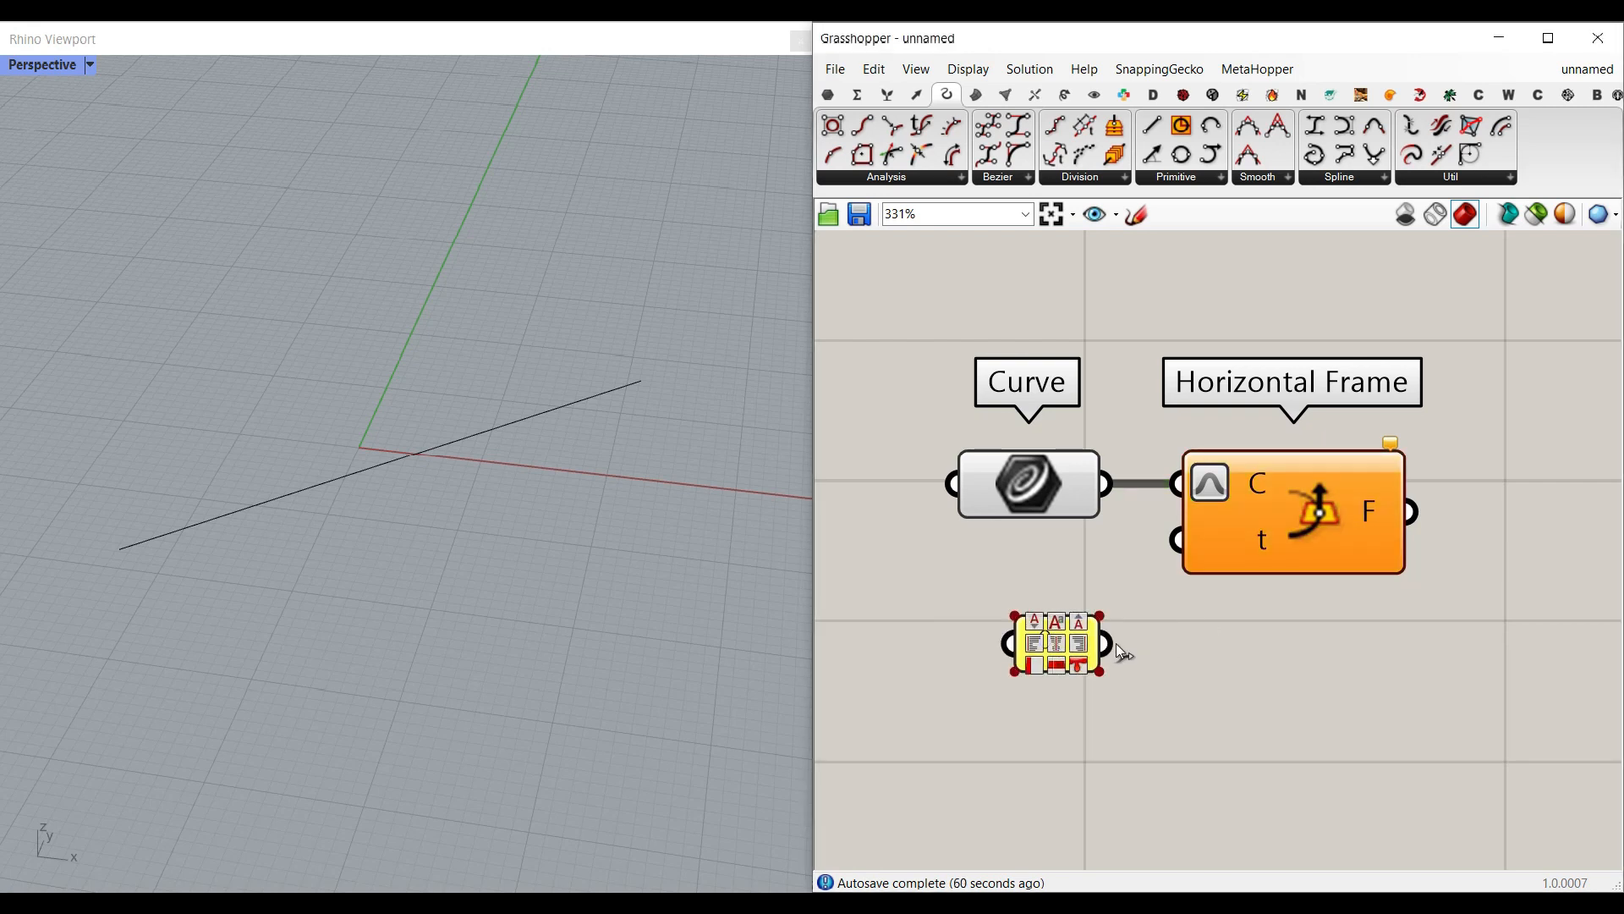
pyautogui.moveTo(1113, 645); pyautogui.dragTo(1177, 539)
pyautogui.moveTo(385, 587); pyautogui.dragTo(333, 561, button='right')
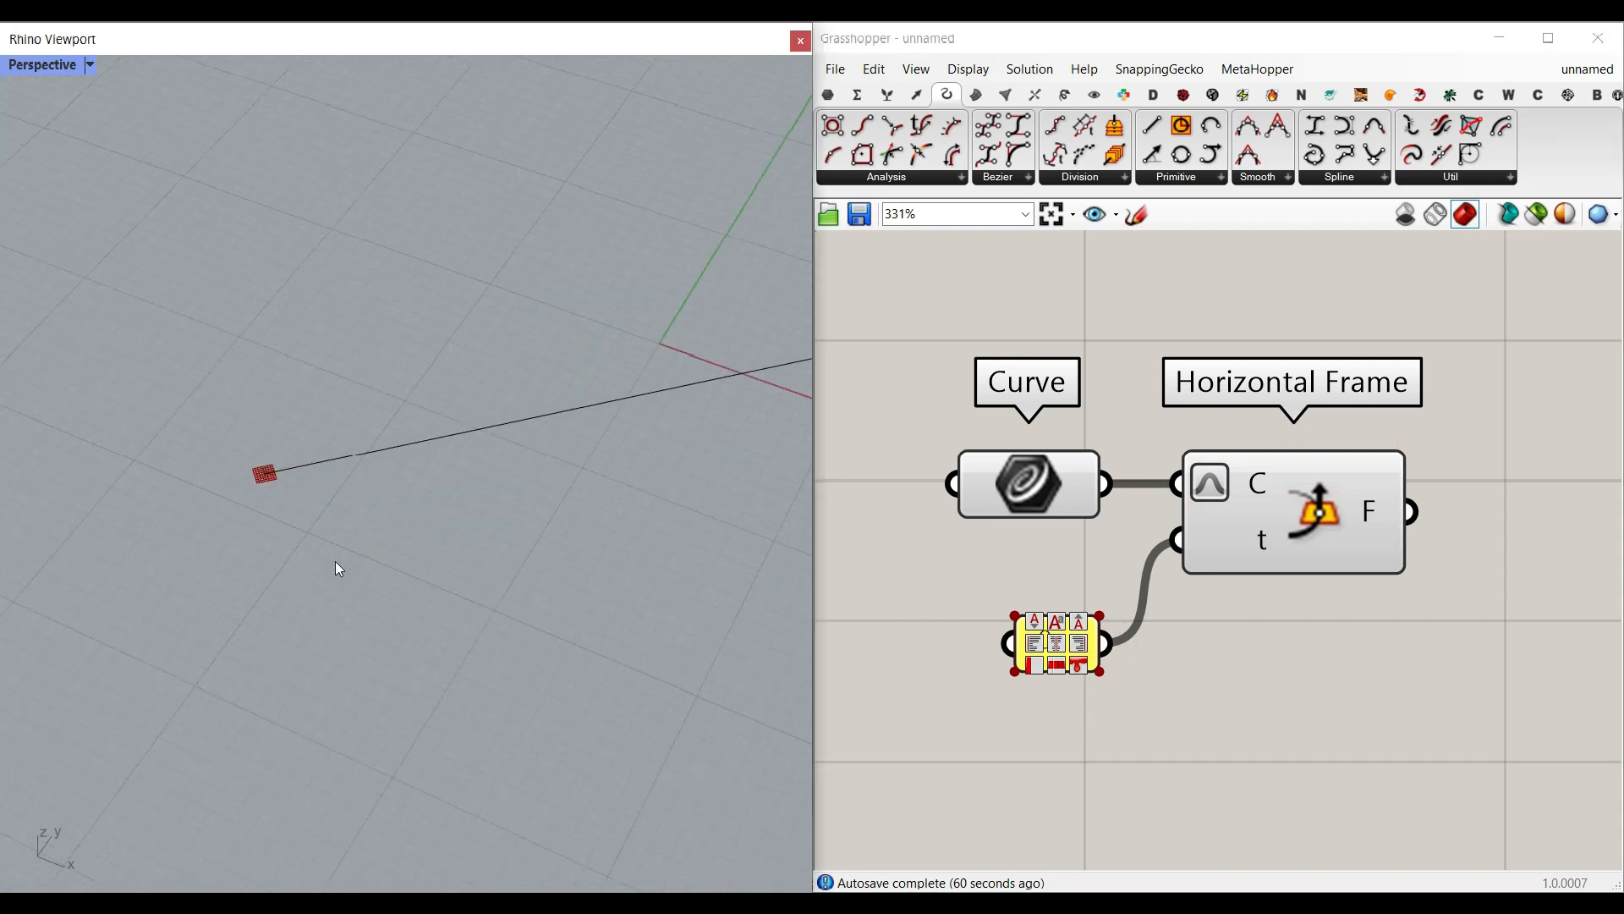
# Step: Set the preview plane size to 10 so the frame at the line's start is drawn larger
pyautogui.click(968, 68)
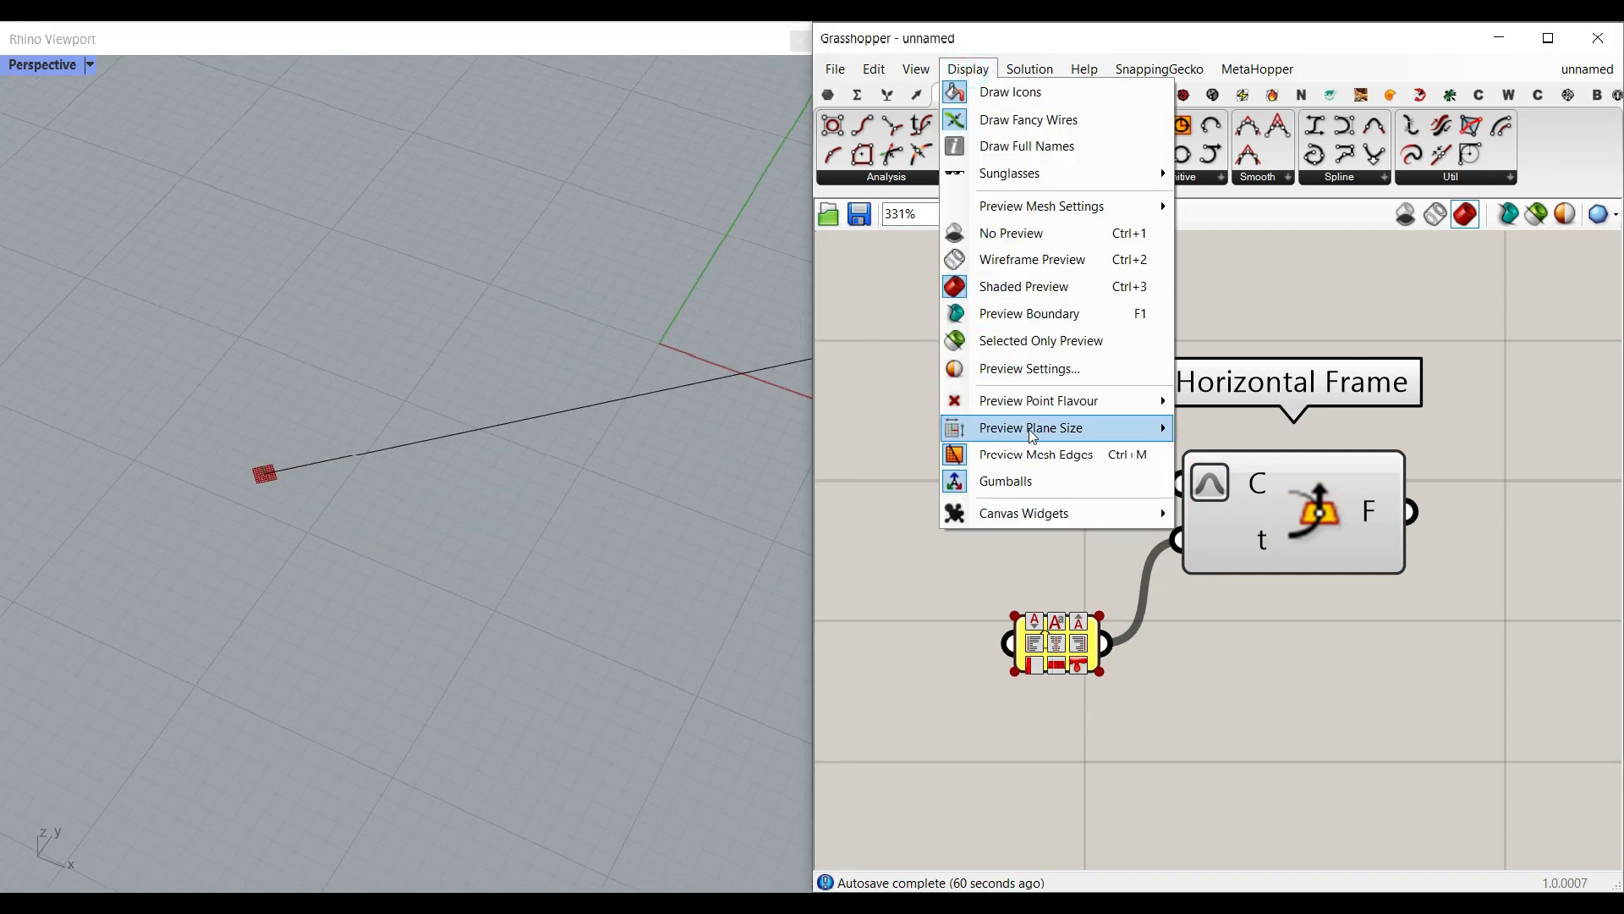
pyautogui.moveTo(1160, 427)
pyautogui.write('0')
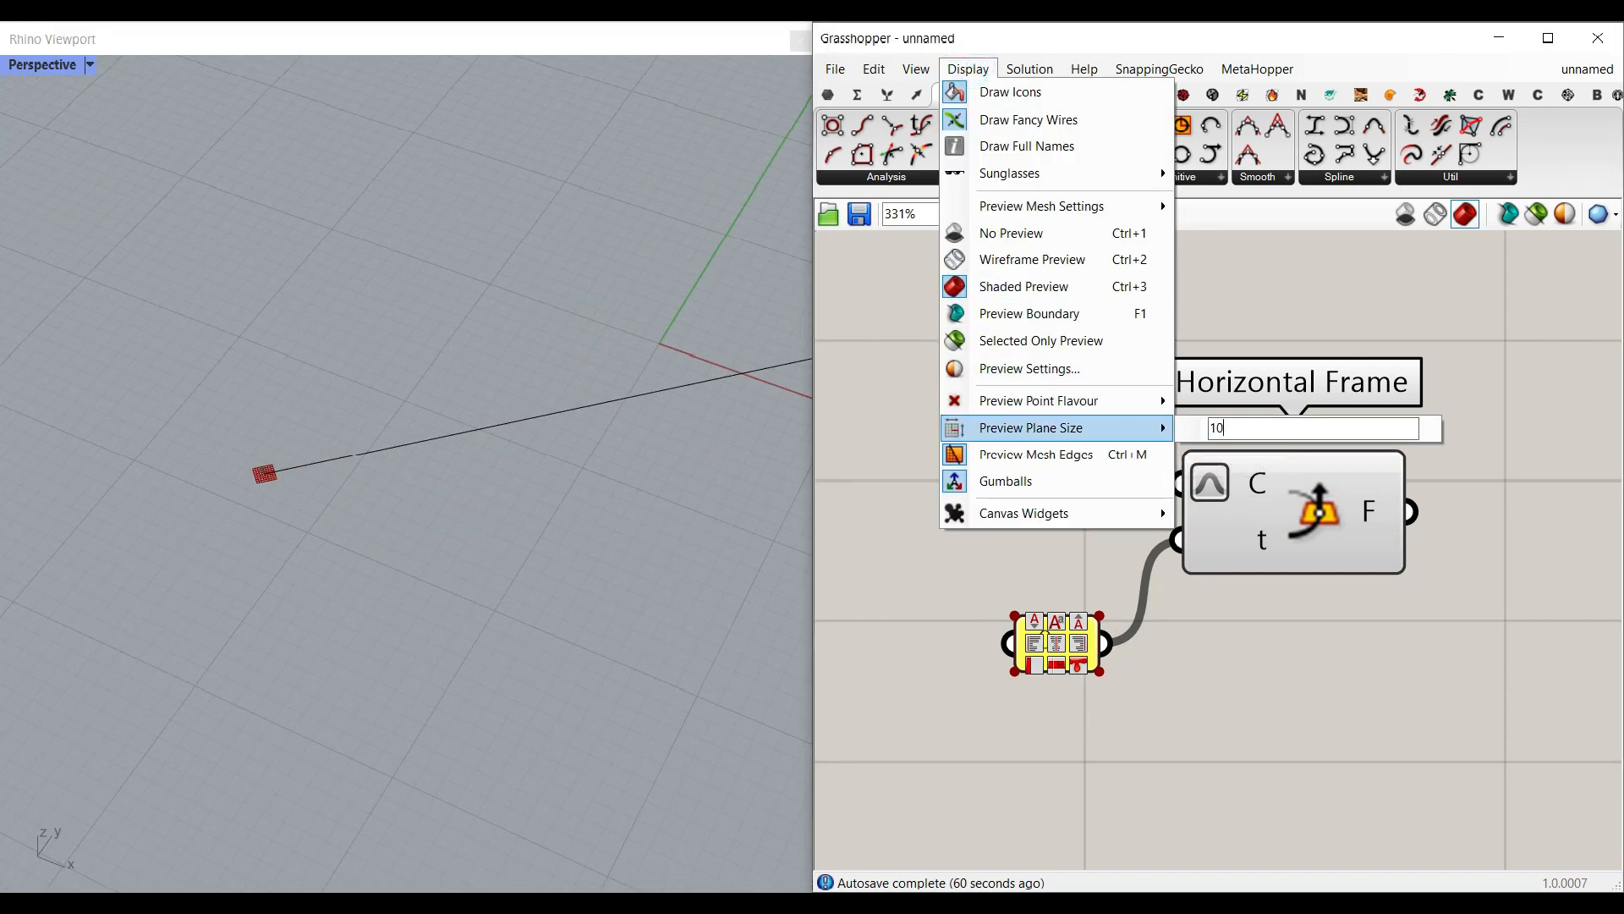
pyautogui.click(1213, 640)
pyautogui.click(1320, 703)
pyautogui.moveTo(280, 487); pyautogui.dragTo(424, 460, button='right')
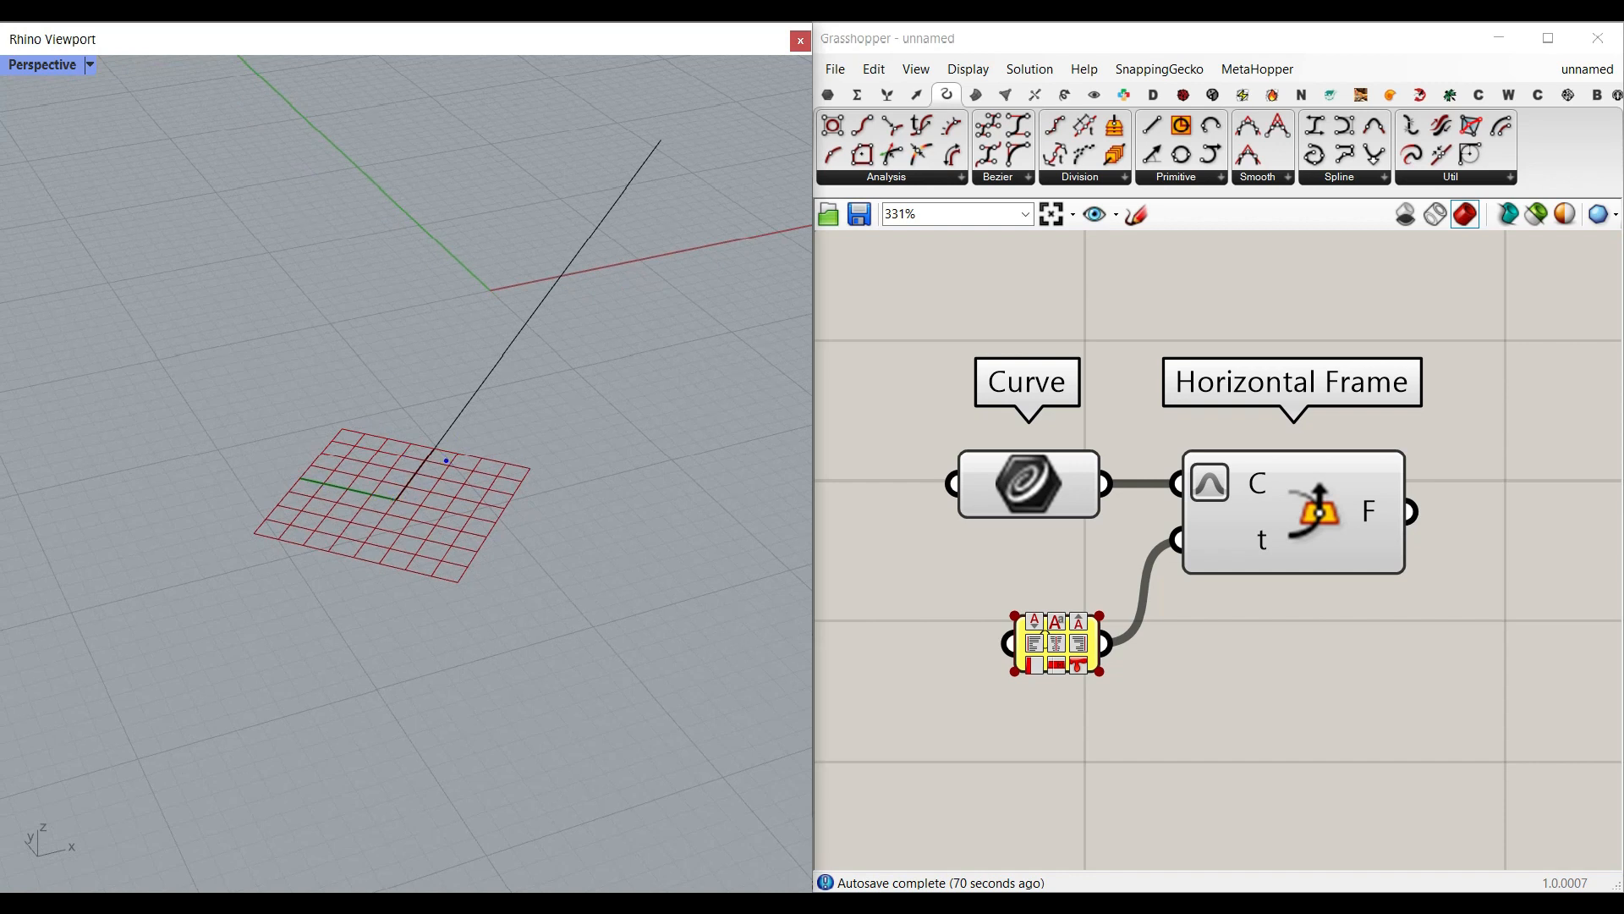
pyautogui.moveTo(458, 504); pyautogui.dragTo(317, 498, button='right')
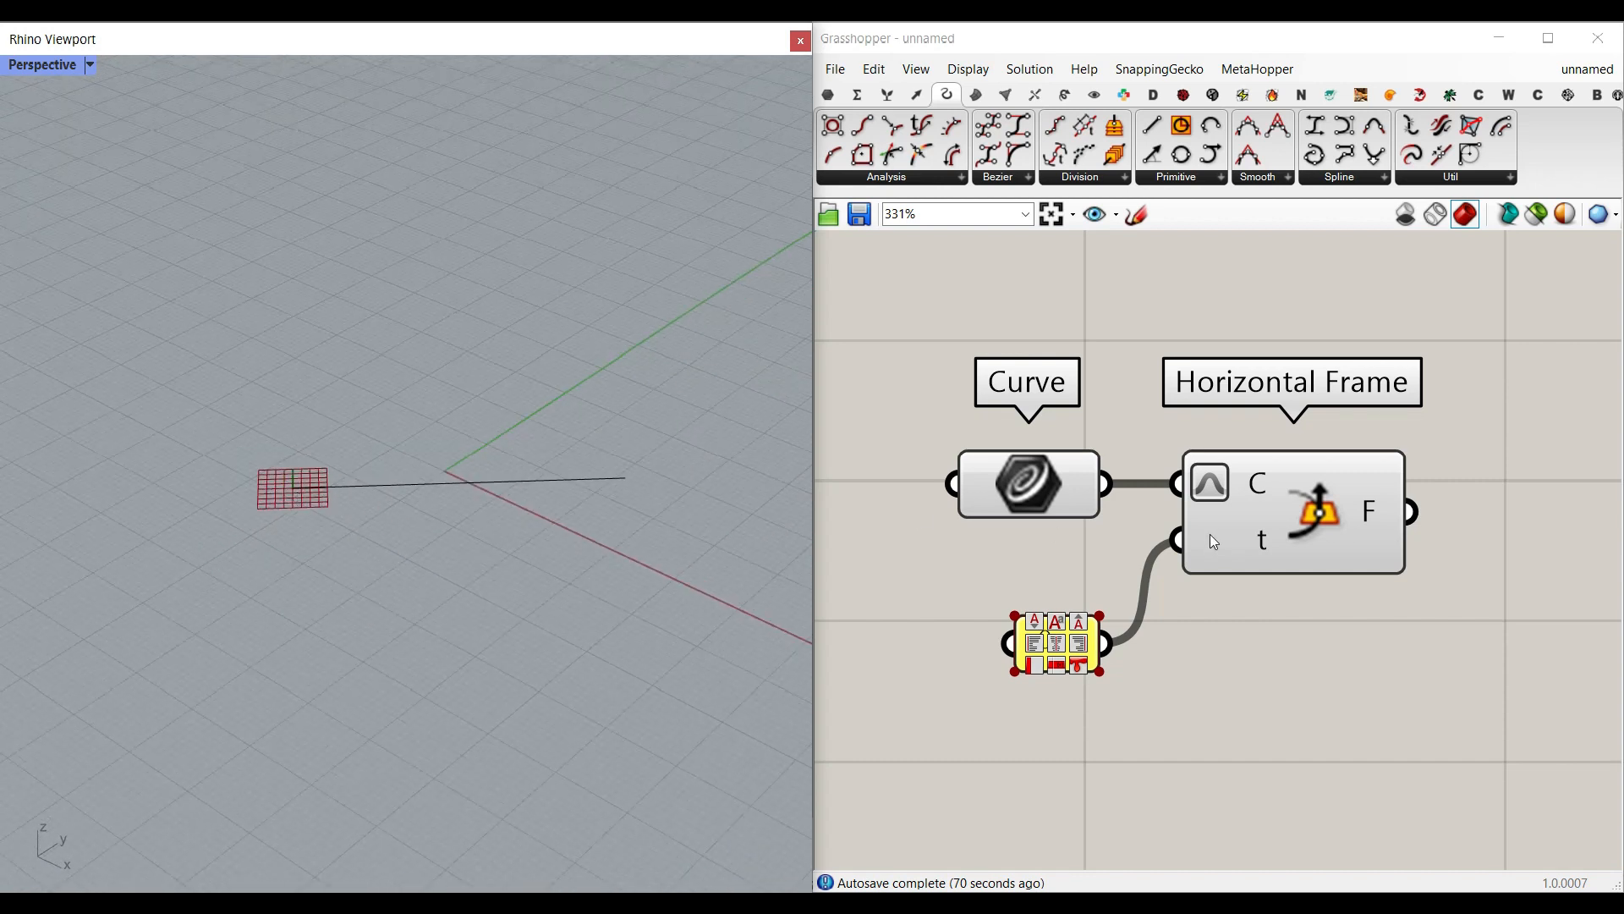
# Step: Add a number slider created from 12.5 below the panel, name it Height and set it to 31.3
pyautogui.scroll(-1, 1211, 545)
pyautogui.doubleClick(1040, 699)
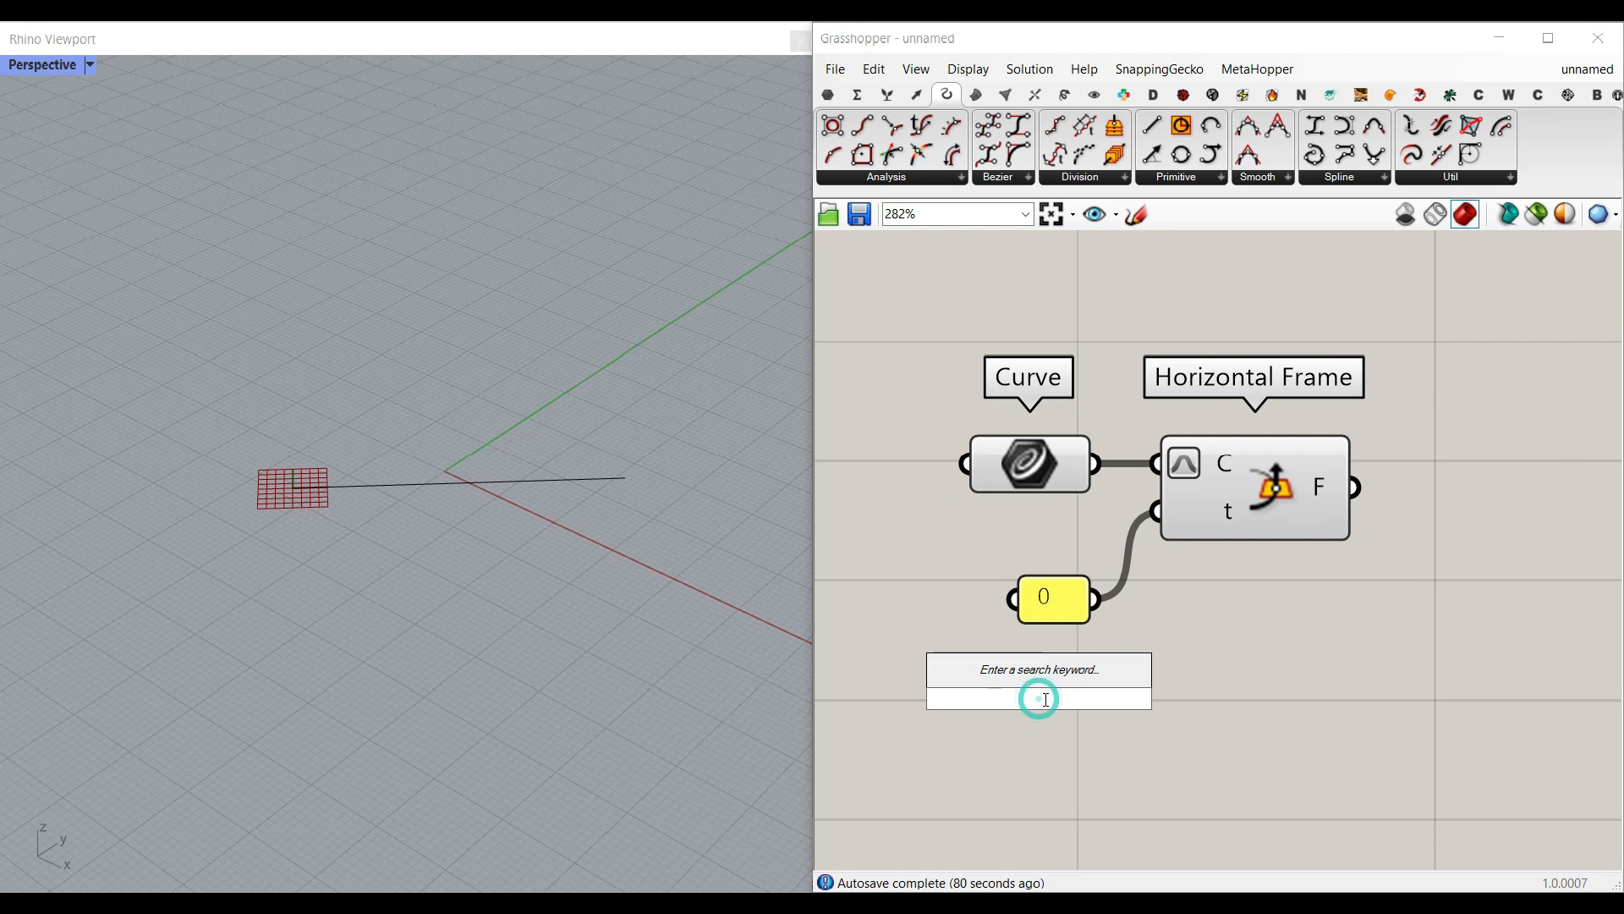
pyautogui.write('12.5')
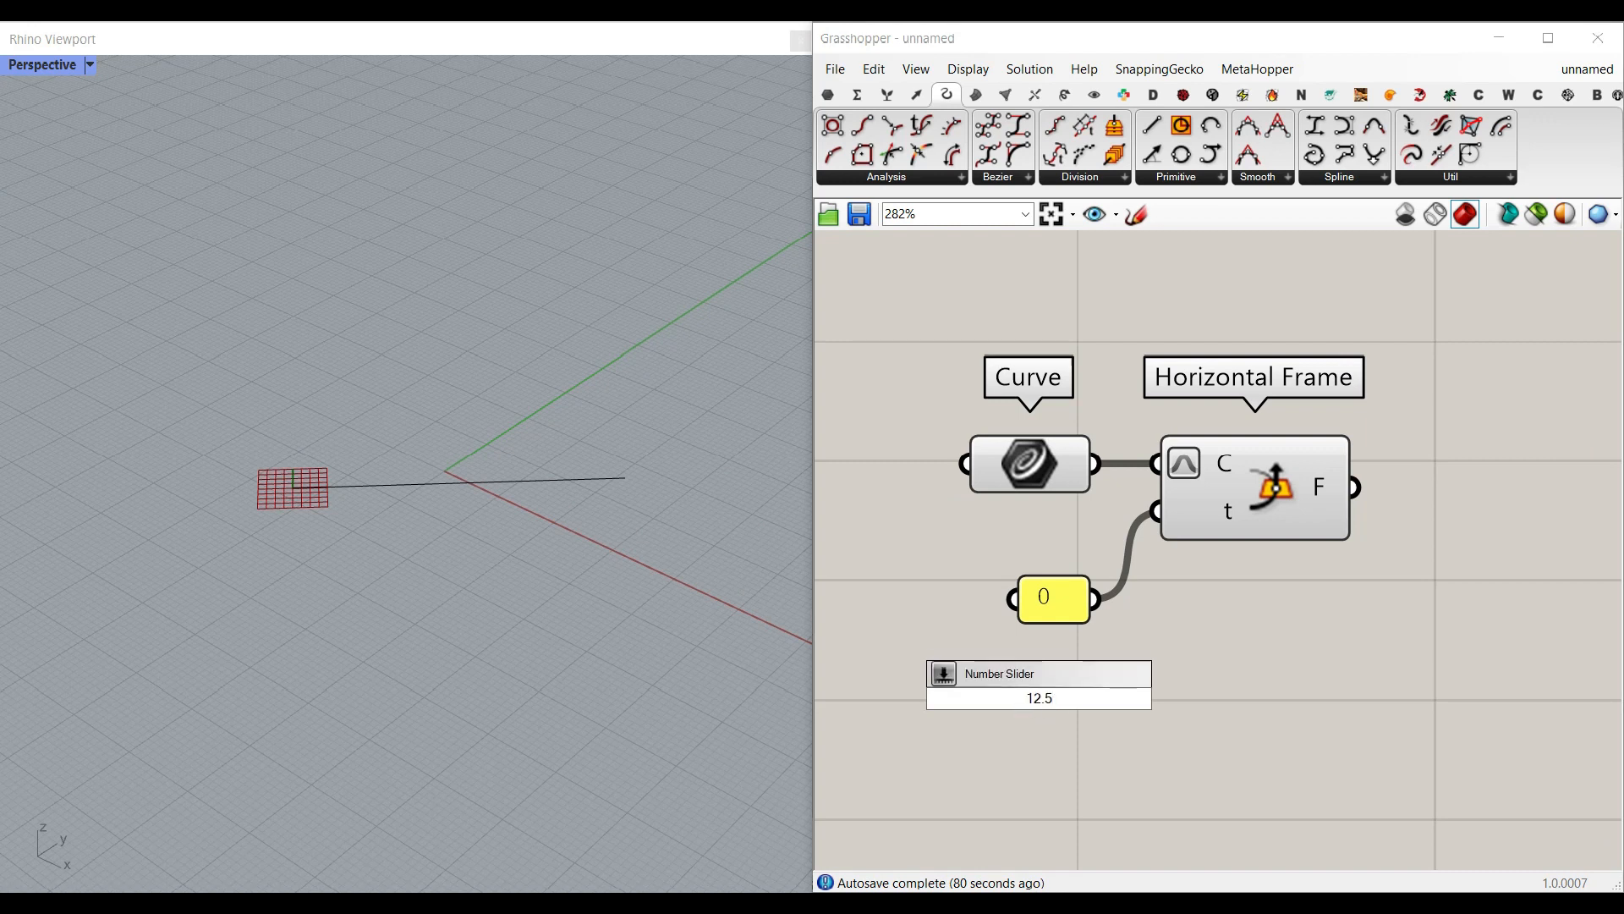
pyautogui.press('Return')
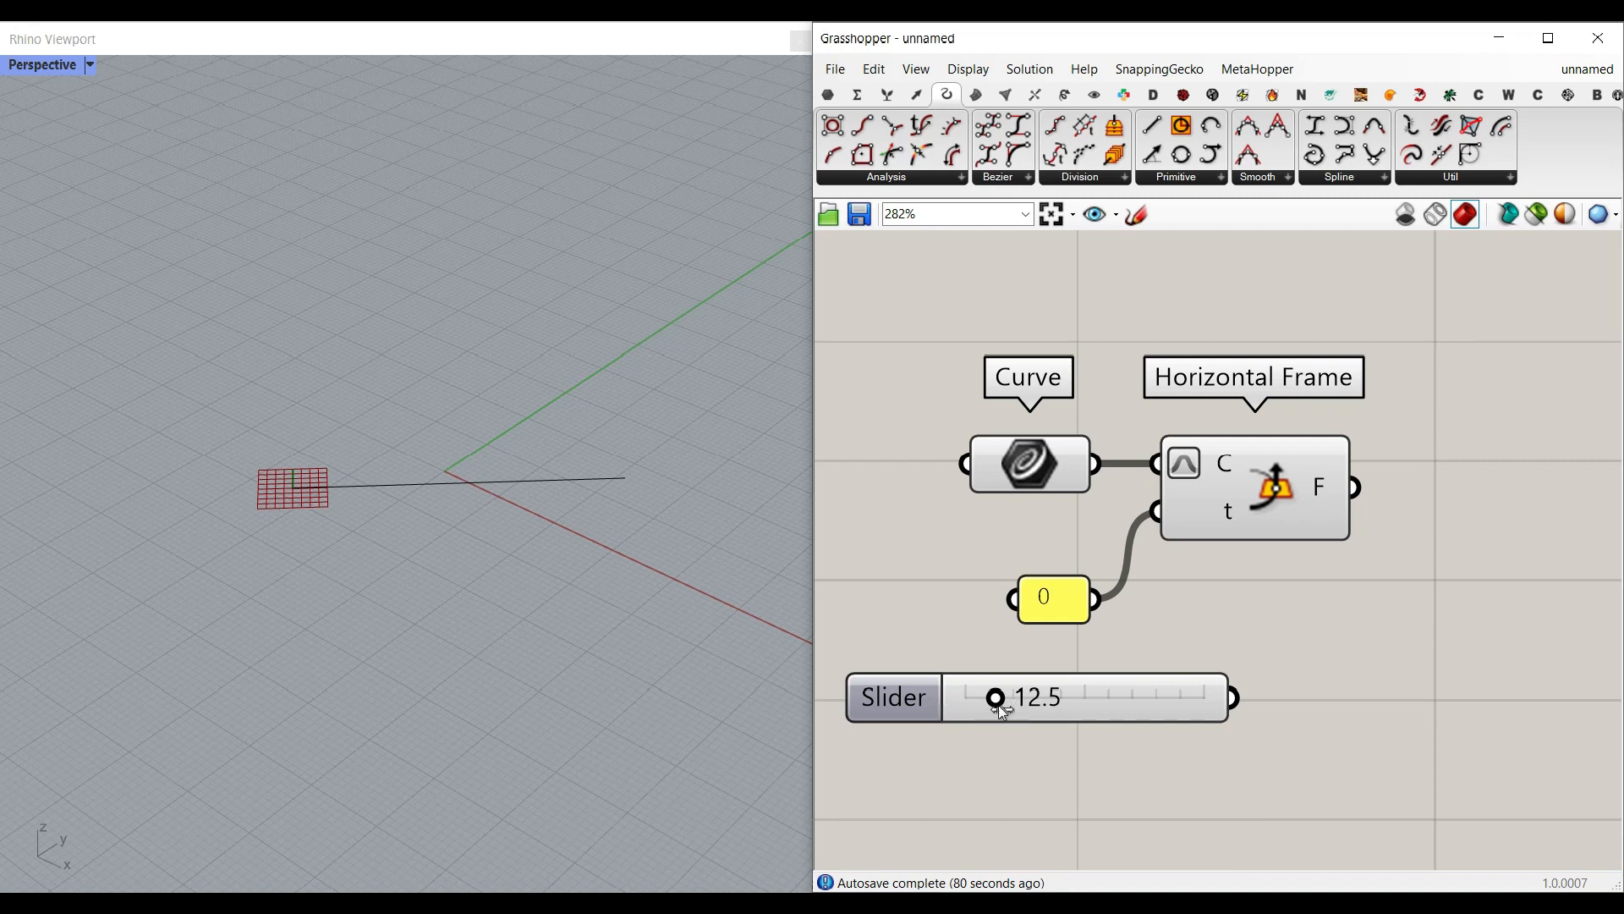
pyautogui.moveTo(993, 707)
pyautogui.mouseDown()
pyautogui.moveTo(1125, 728)
pyautogui.moveTo(988, 724)
pyautogui.mouseUp()
pyautogui.rightClick(894, 707)
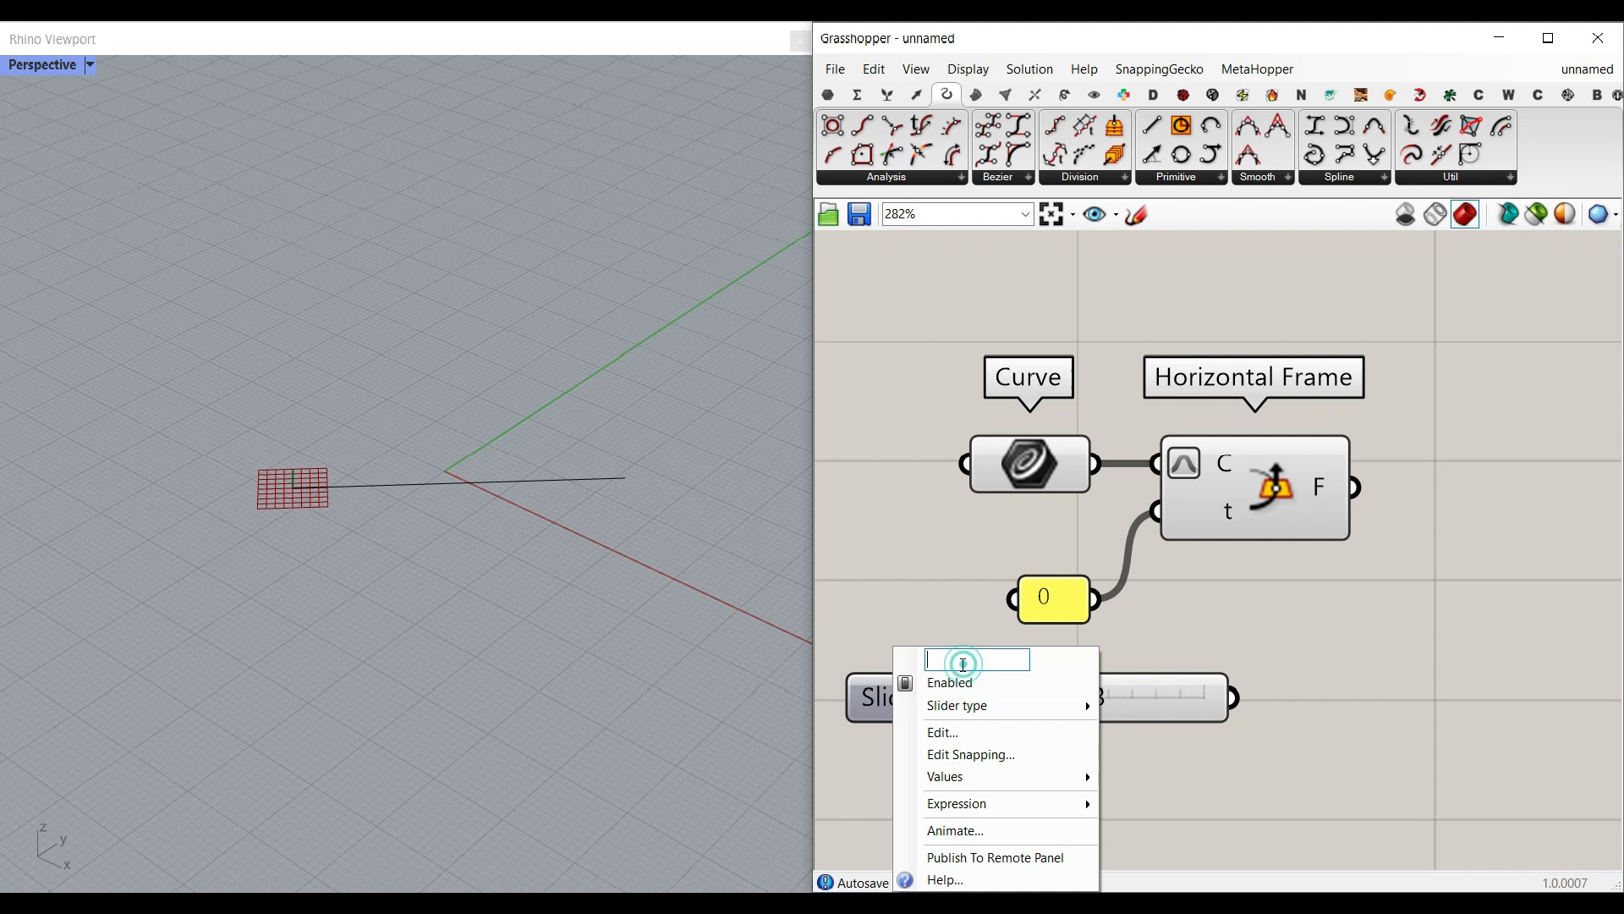
pyautogui.write('Height')
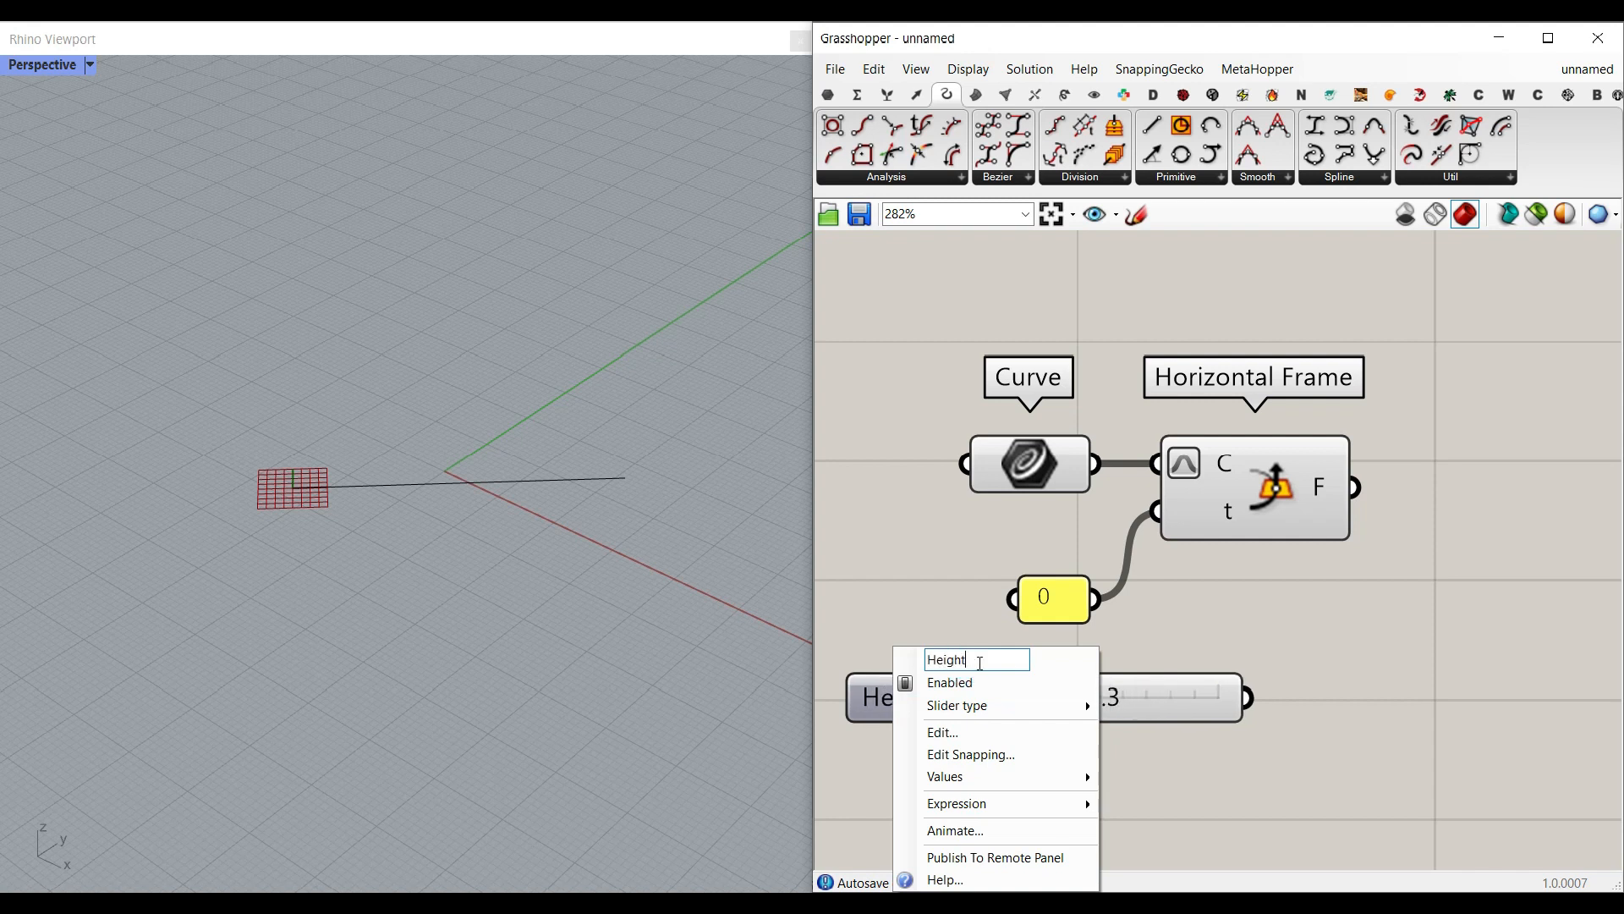
pyautogui.click(1195, 664)
pyautogui.moveTo(1172, 664); pyautogui.dragTo(1194, 659)
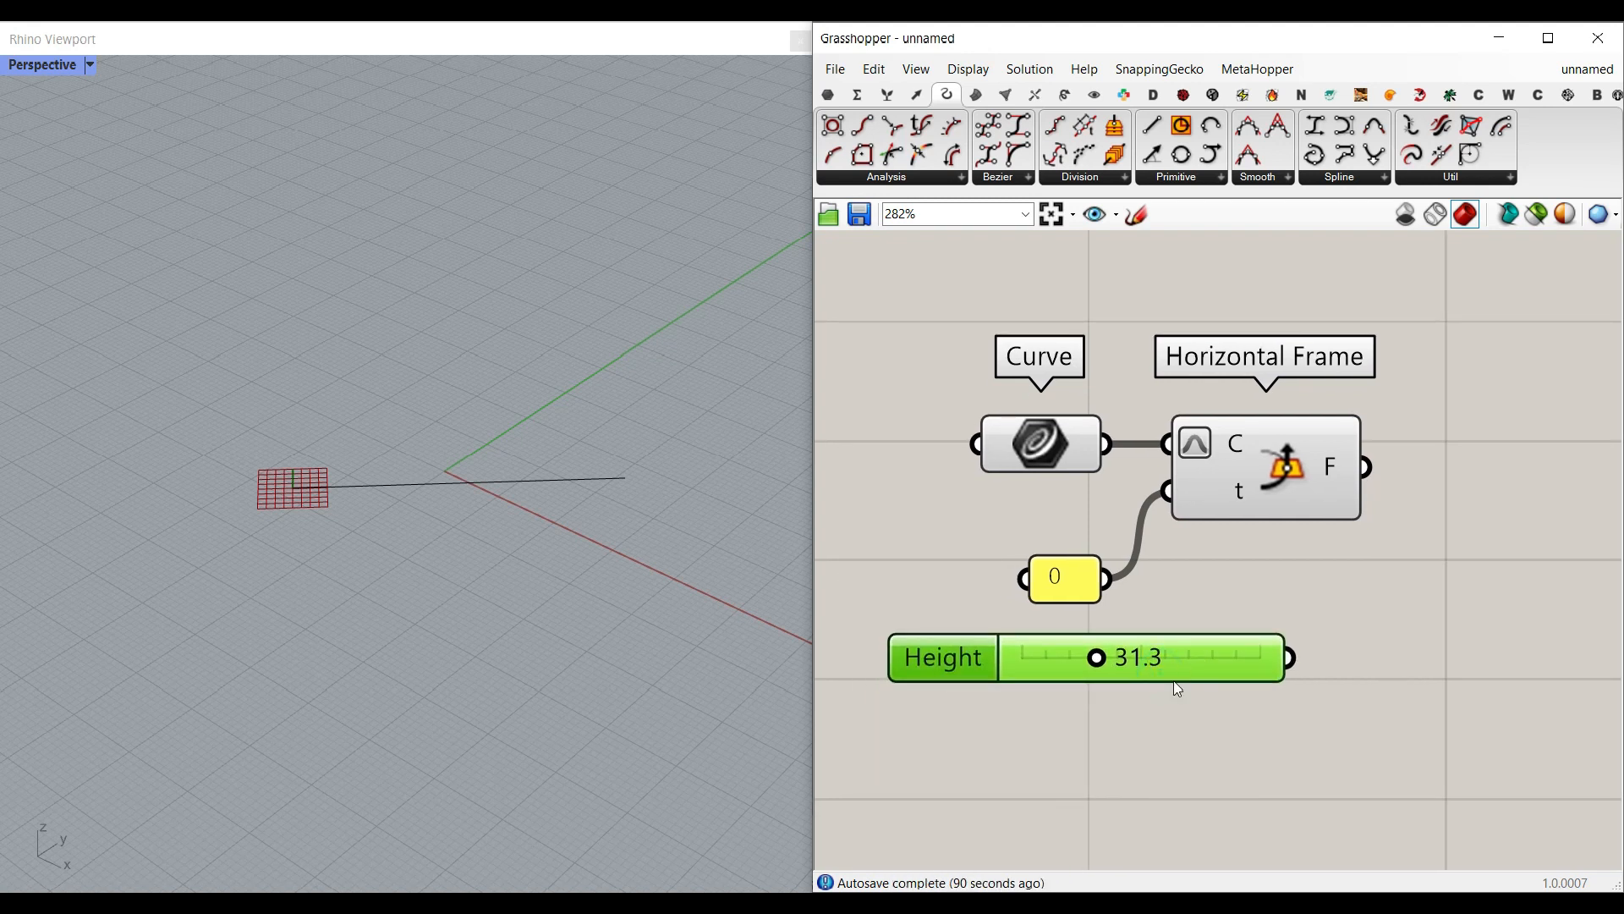
# Step: Add a second number slider with the value 2.22 under the Height slider and name it Gap
pyautogui.doubleClick(986, 731)
pyautogui.write('2.2')
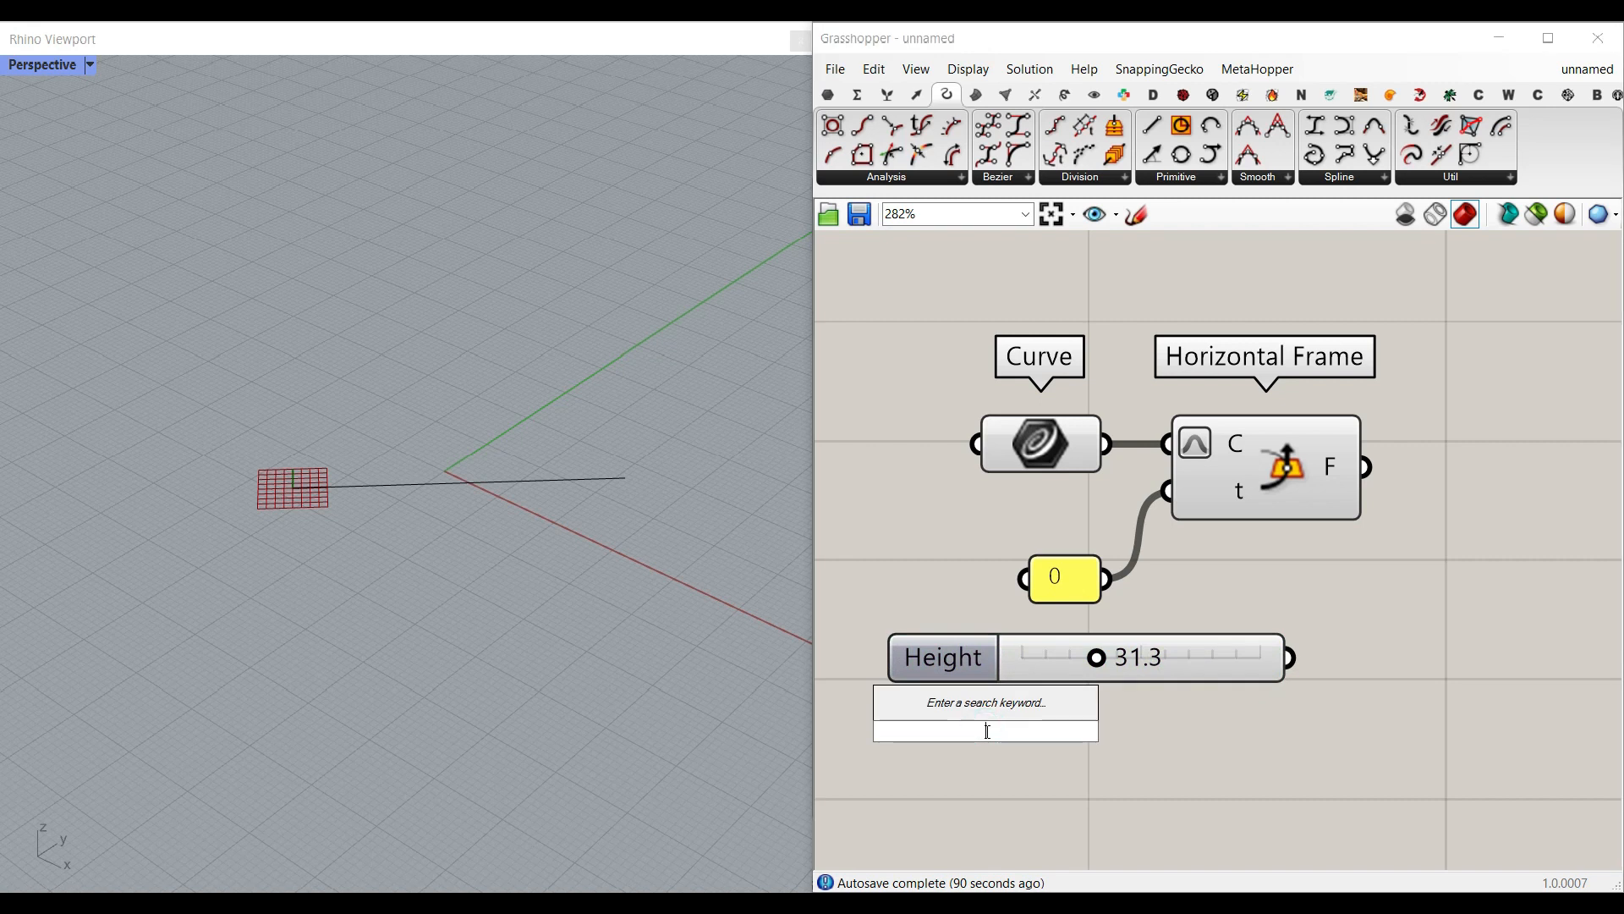
pyautogui.write('2')
pyautogui.press('Return')
pyautogui.moveTo(954, 745); pyautogui.dragTo(1046, 748)
pyautogui.rightClick(944, 735)
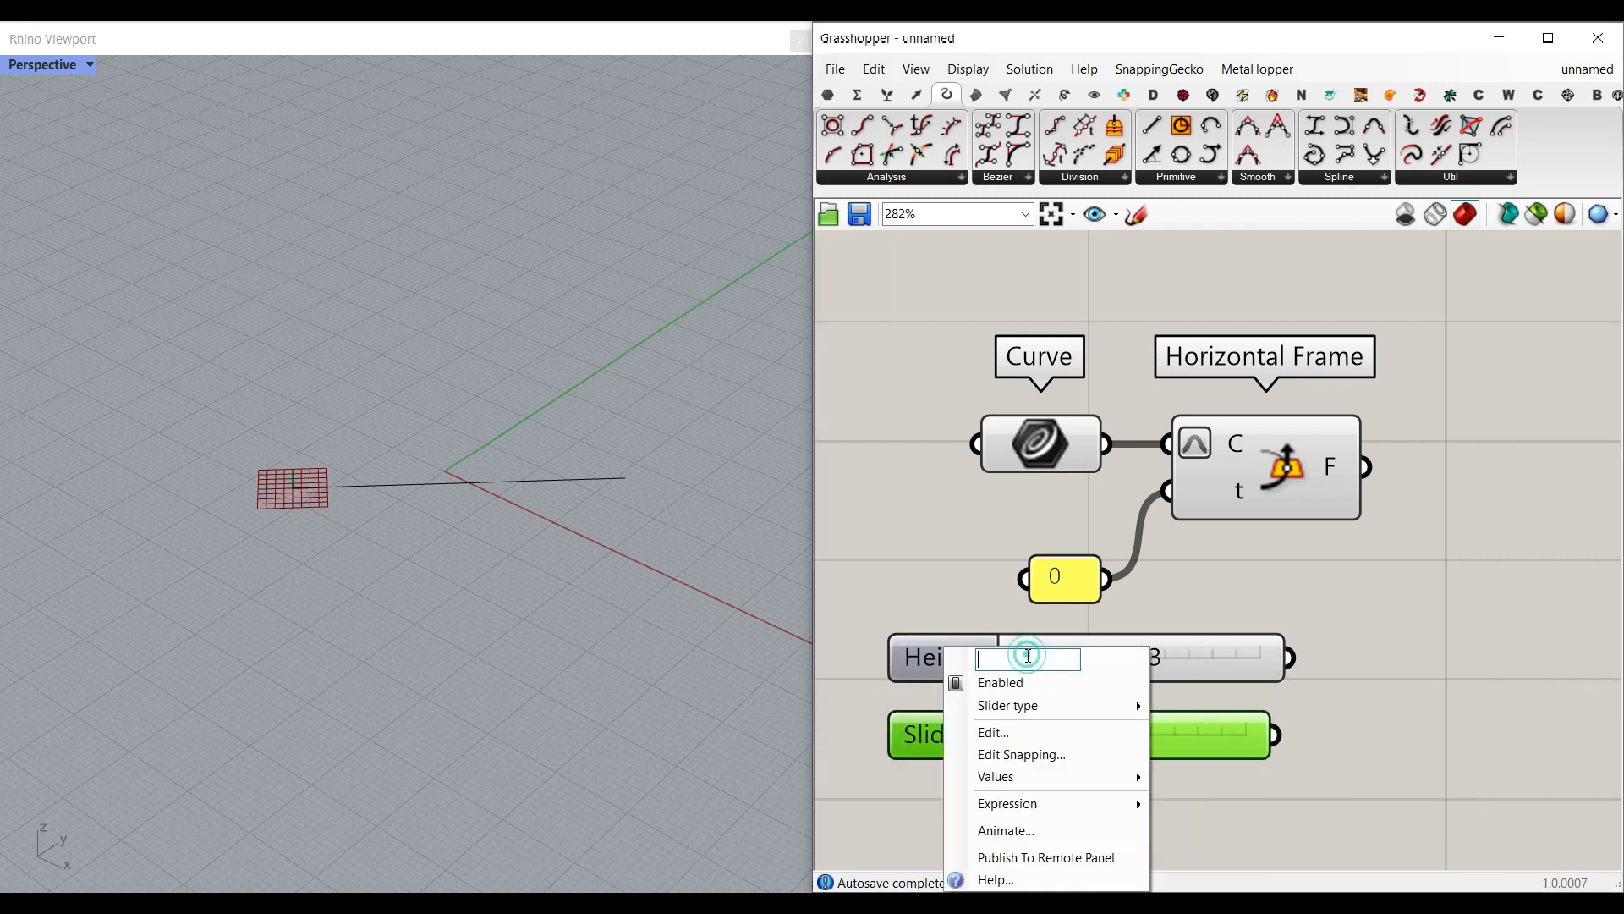
pyautogui.write('Gap')
pyautogui.click(1340, 694)
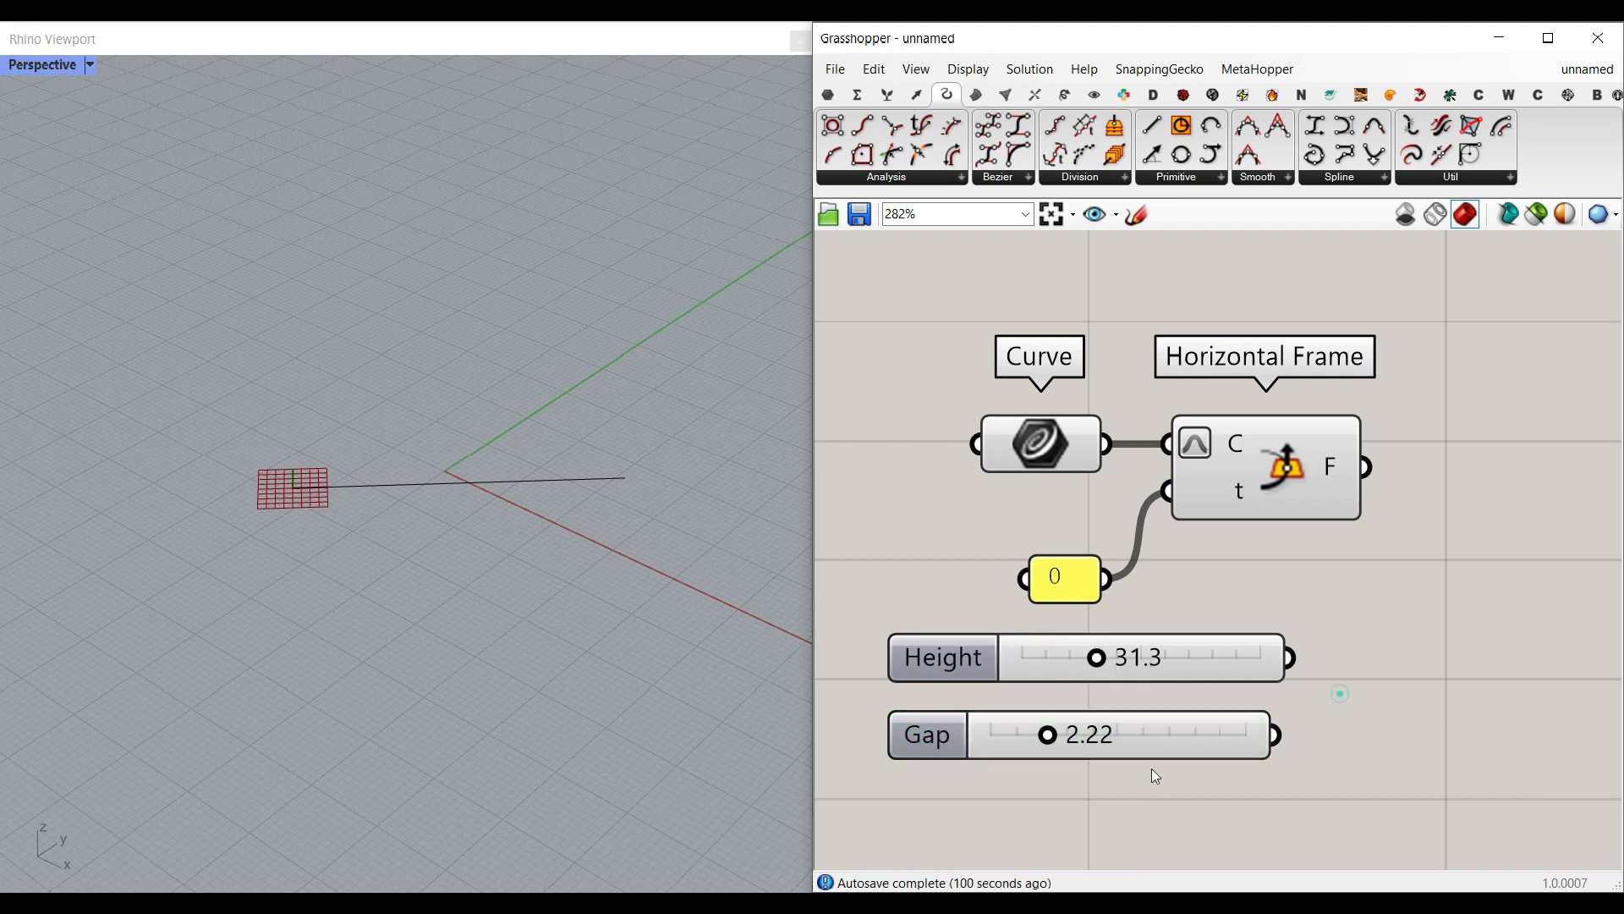
# Step: Duplicate the Gap slider directly below itself and rename the copy Thickness
pyautogui.moveTo(1146, 745); pyautogui.dragTo(1196, 666, button='right')
pyautogui.doubleClick(1104, 735)
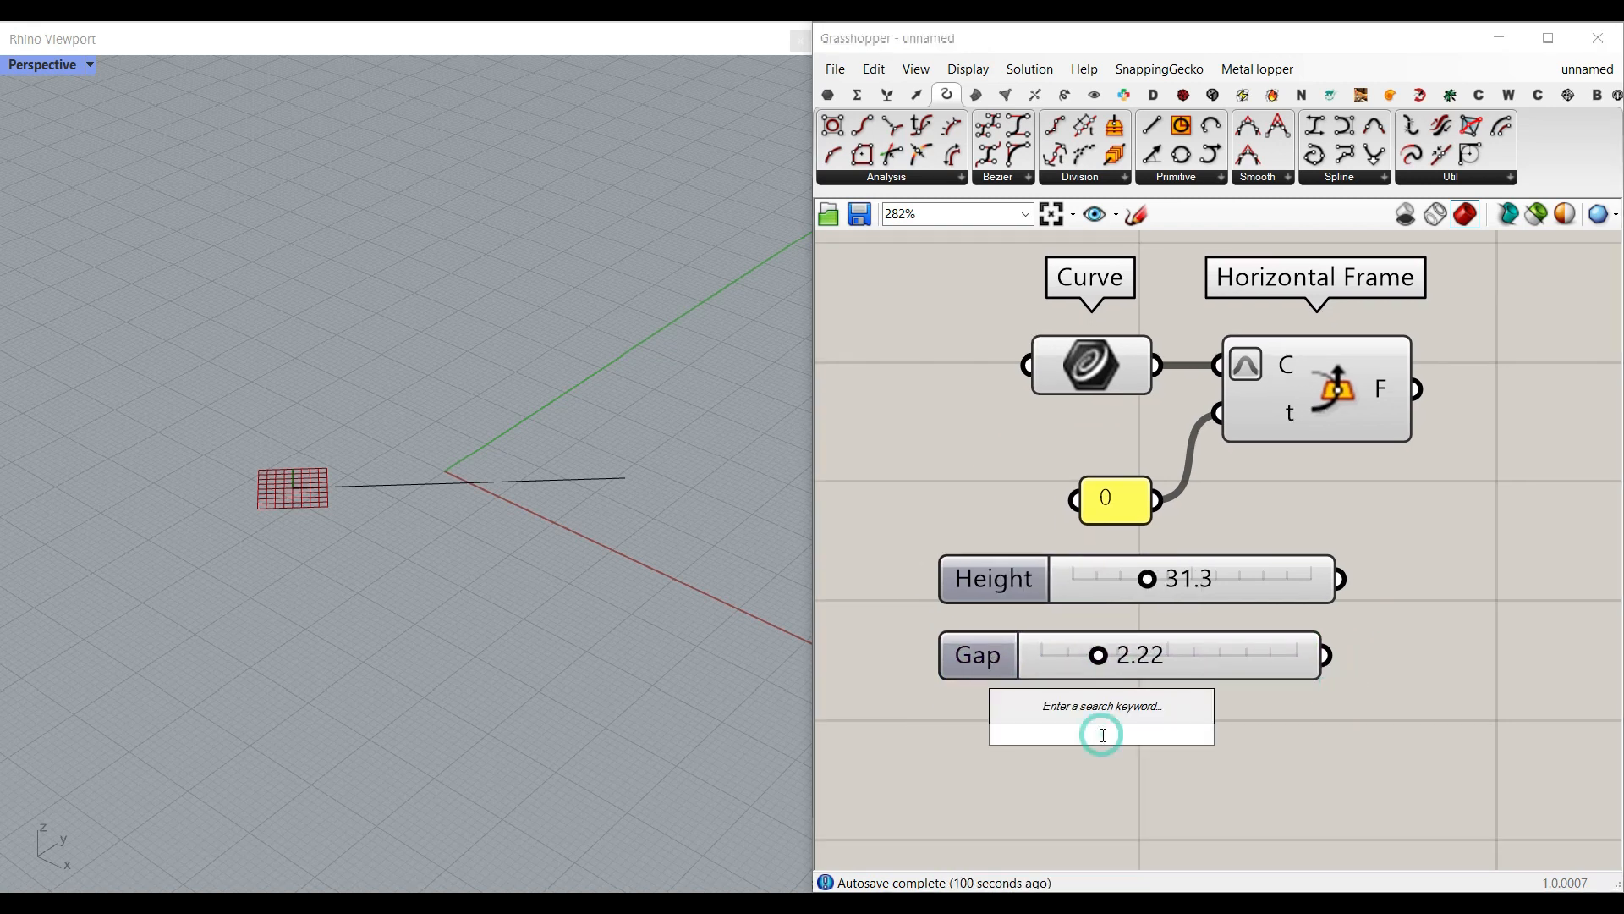
pyautogui.keyDown('alt'); pyautogui.moveTo(961, 656); pyautogui.dragTo(992, 755); pyautogui.keyUp('alt')
pyautogui.rightClick(992, 755)
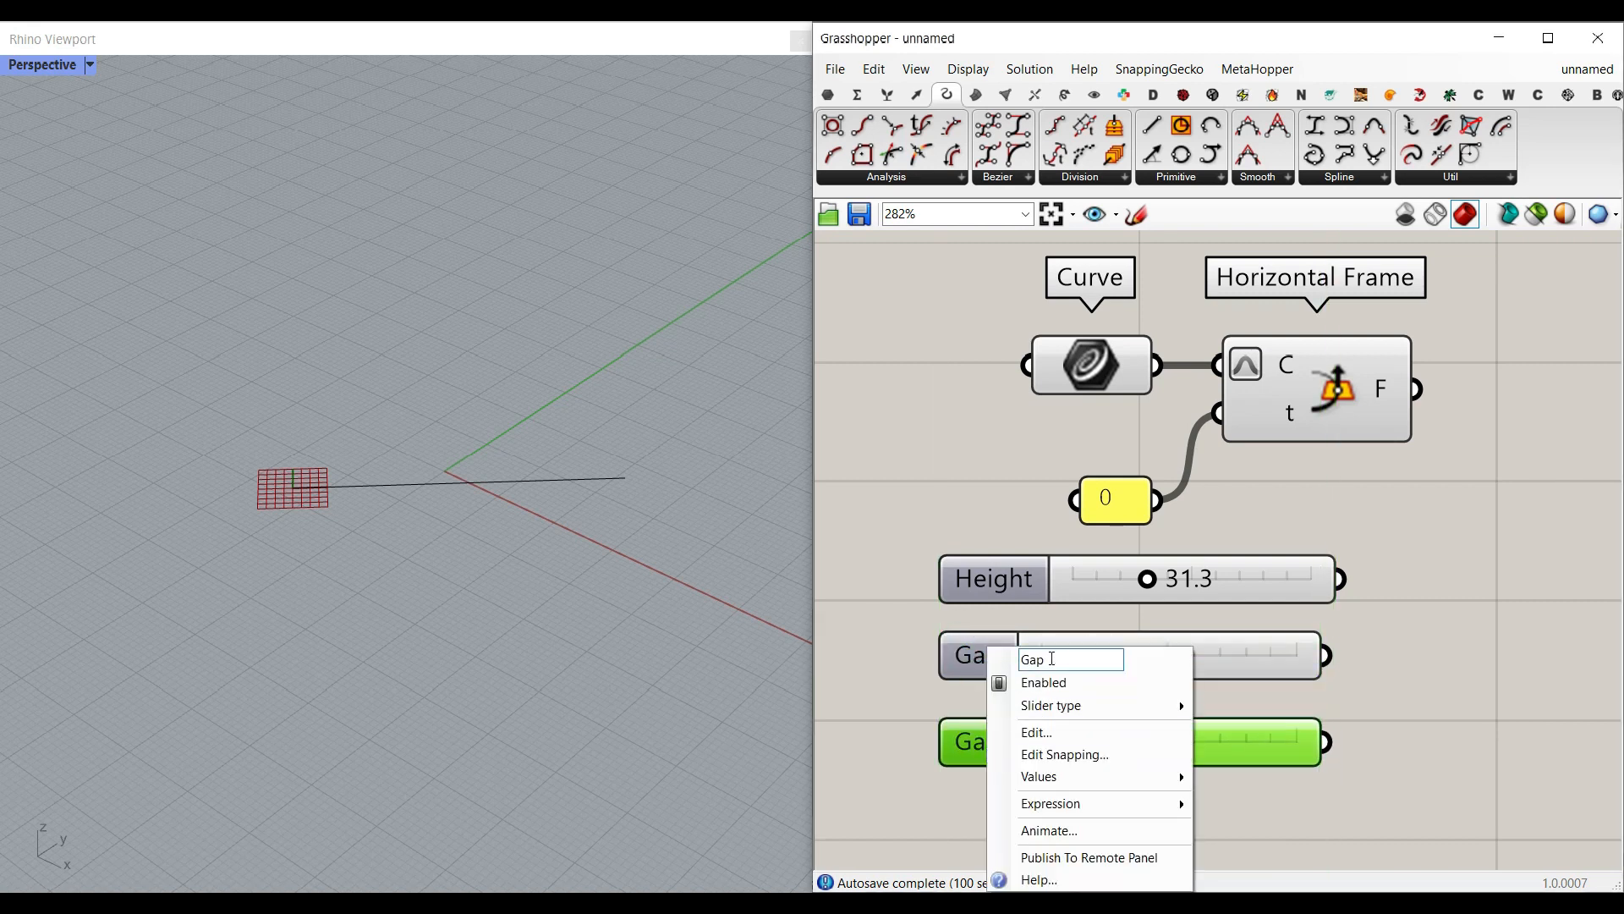
pyautogui.write('Thickness')
pyautogui.press('Return')
pyautogui.scroll(-2, 1438, 622)
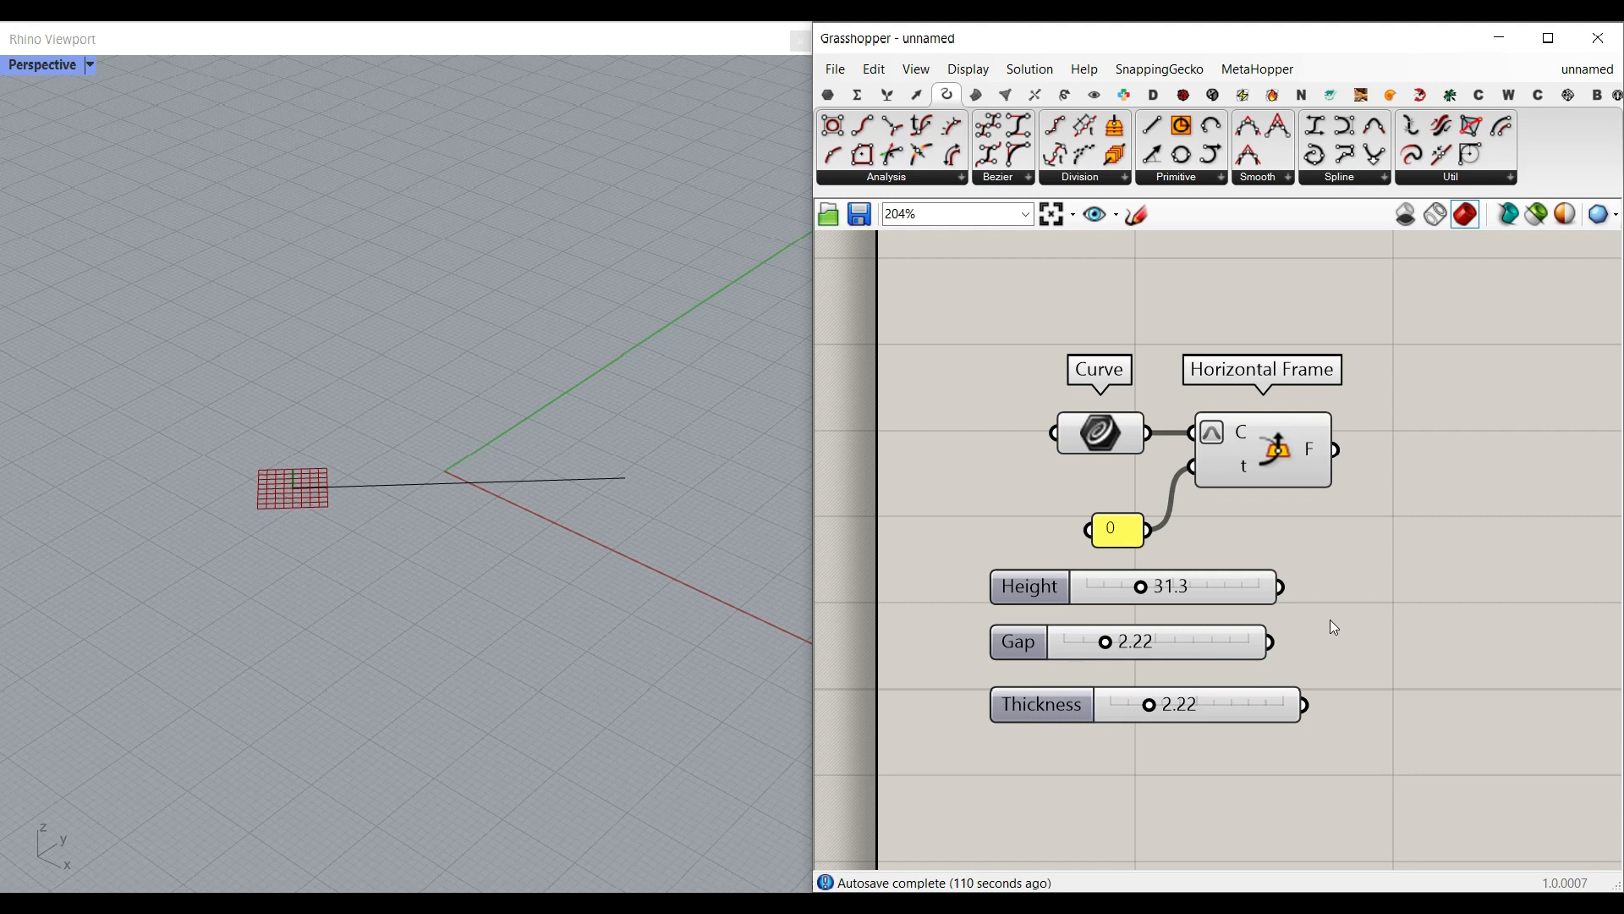
# Step: Add an End Points component and move the Horizontal Frame and its panel above the Curve parameter
pyautogui.moveTo(1333, 546); pyautogui.dragTo(1245, 555, button='right')
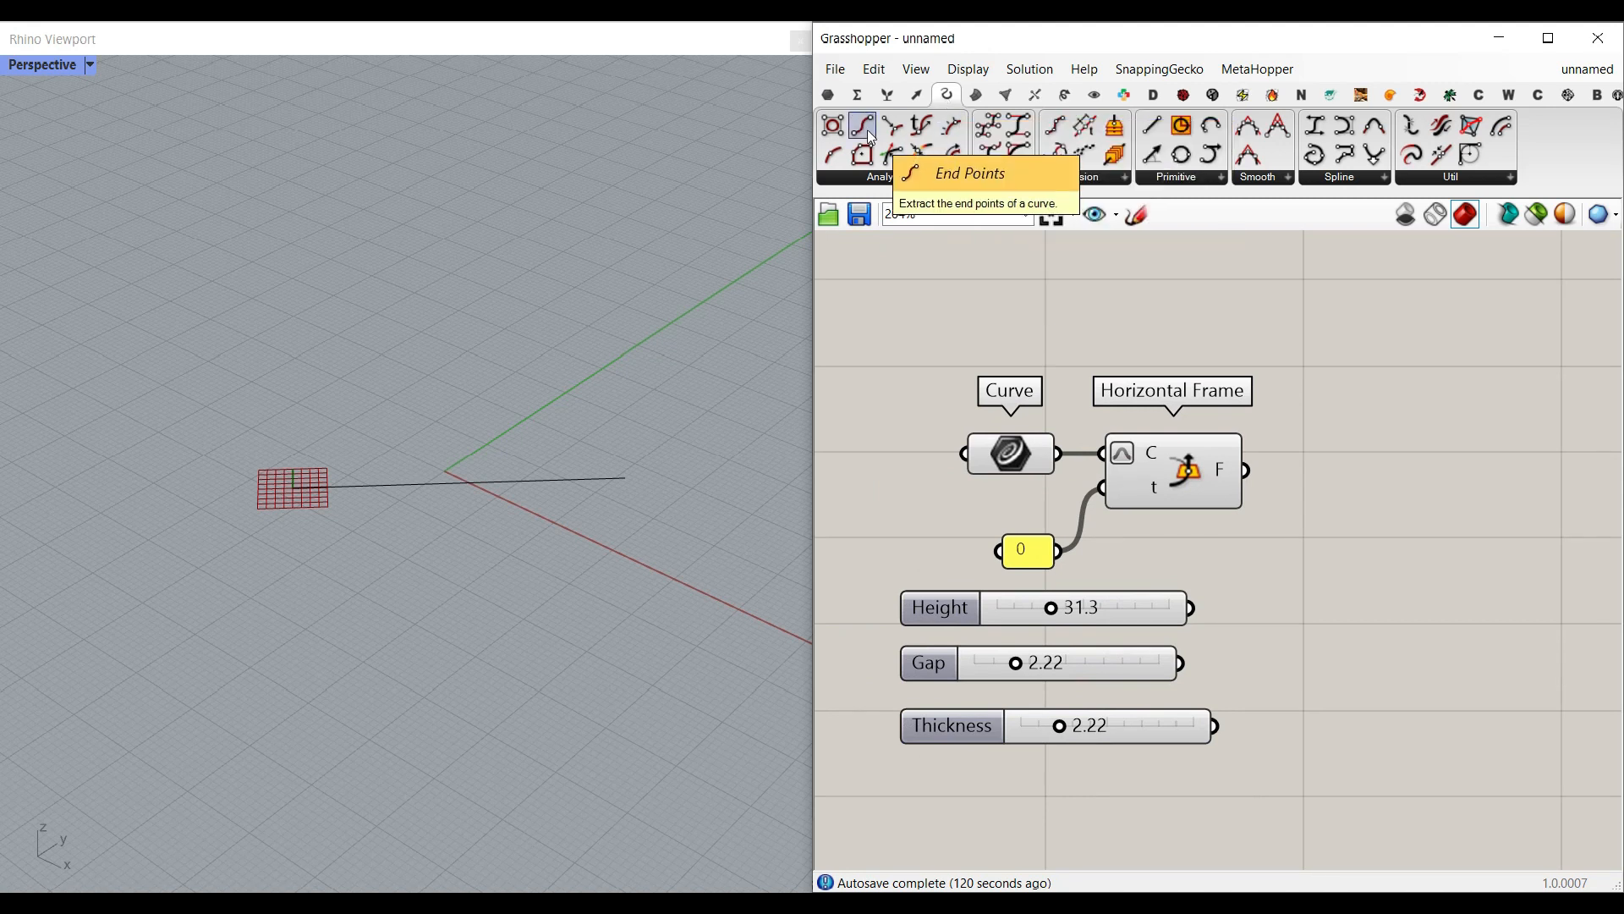
pyautogui.moveTo(872, 138); pyautogui.dragTo(1083, 533)
pyautogui.moveTo(1178, 465); pyautogui.dragTo(1167, 277)
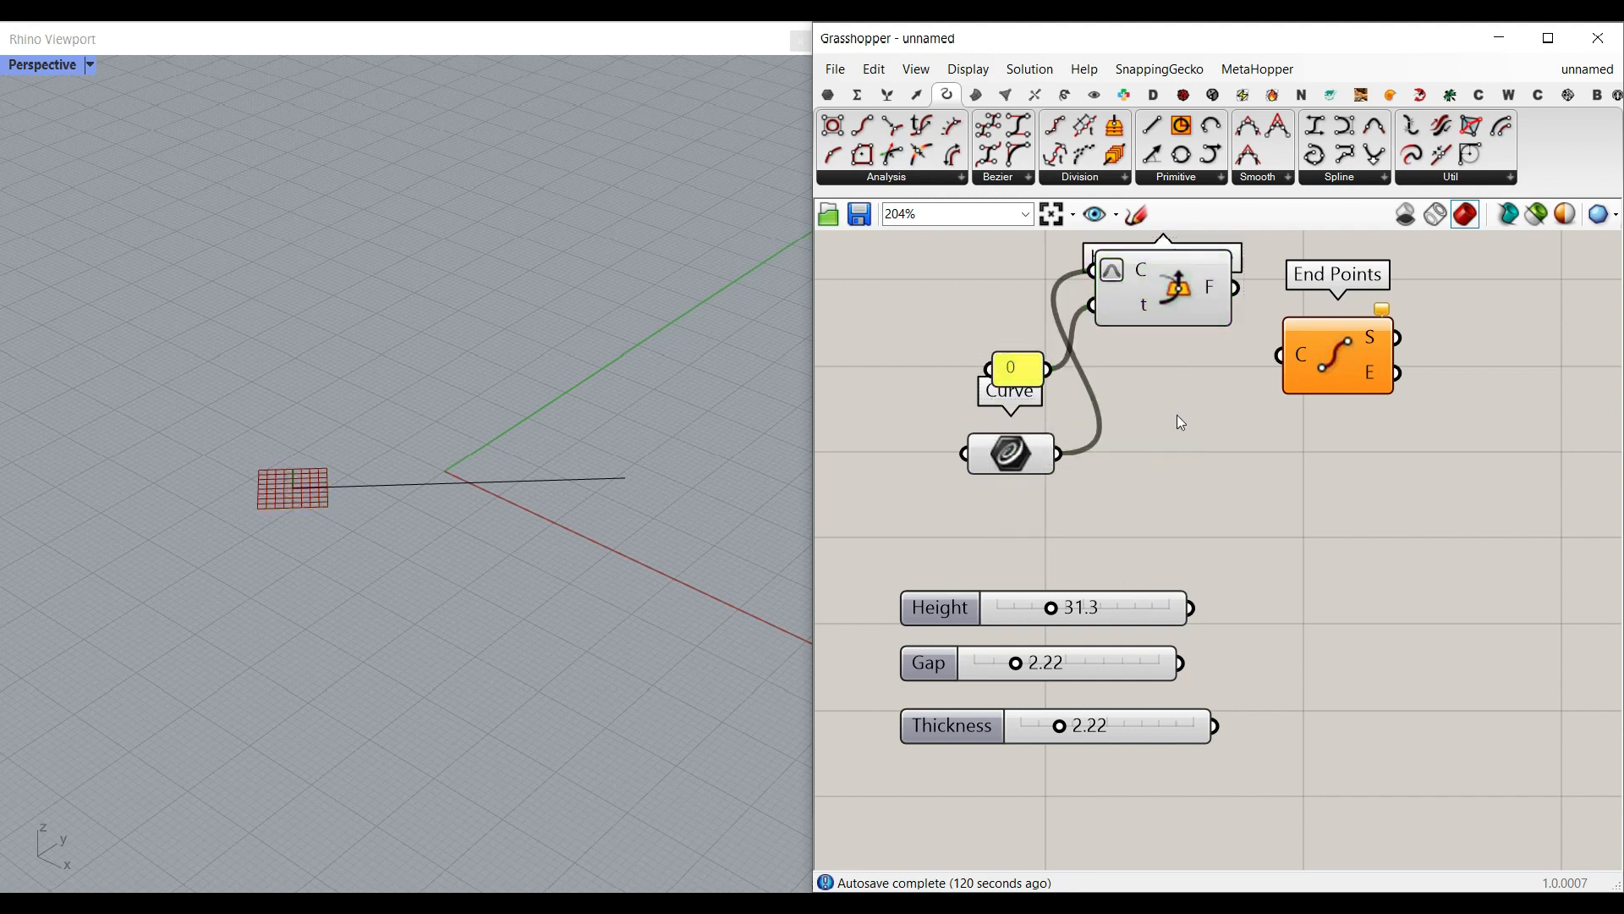
pyautogui.click(1176, 414)
pyautogui.moveTo(1176, 414); pyautogui.dragTo(1194, 472, button='right')
pyautogui.moveTo(1030, 417); pyautogui.dragTo(987, 354)
# Step: Place the End Points component beside the Curve parameter and connect the curve to its C input
pyautogui.moveTo(1341, 401); pyautogui.dragTo(1242, 491)
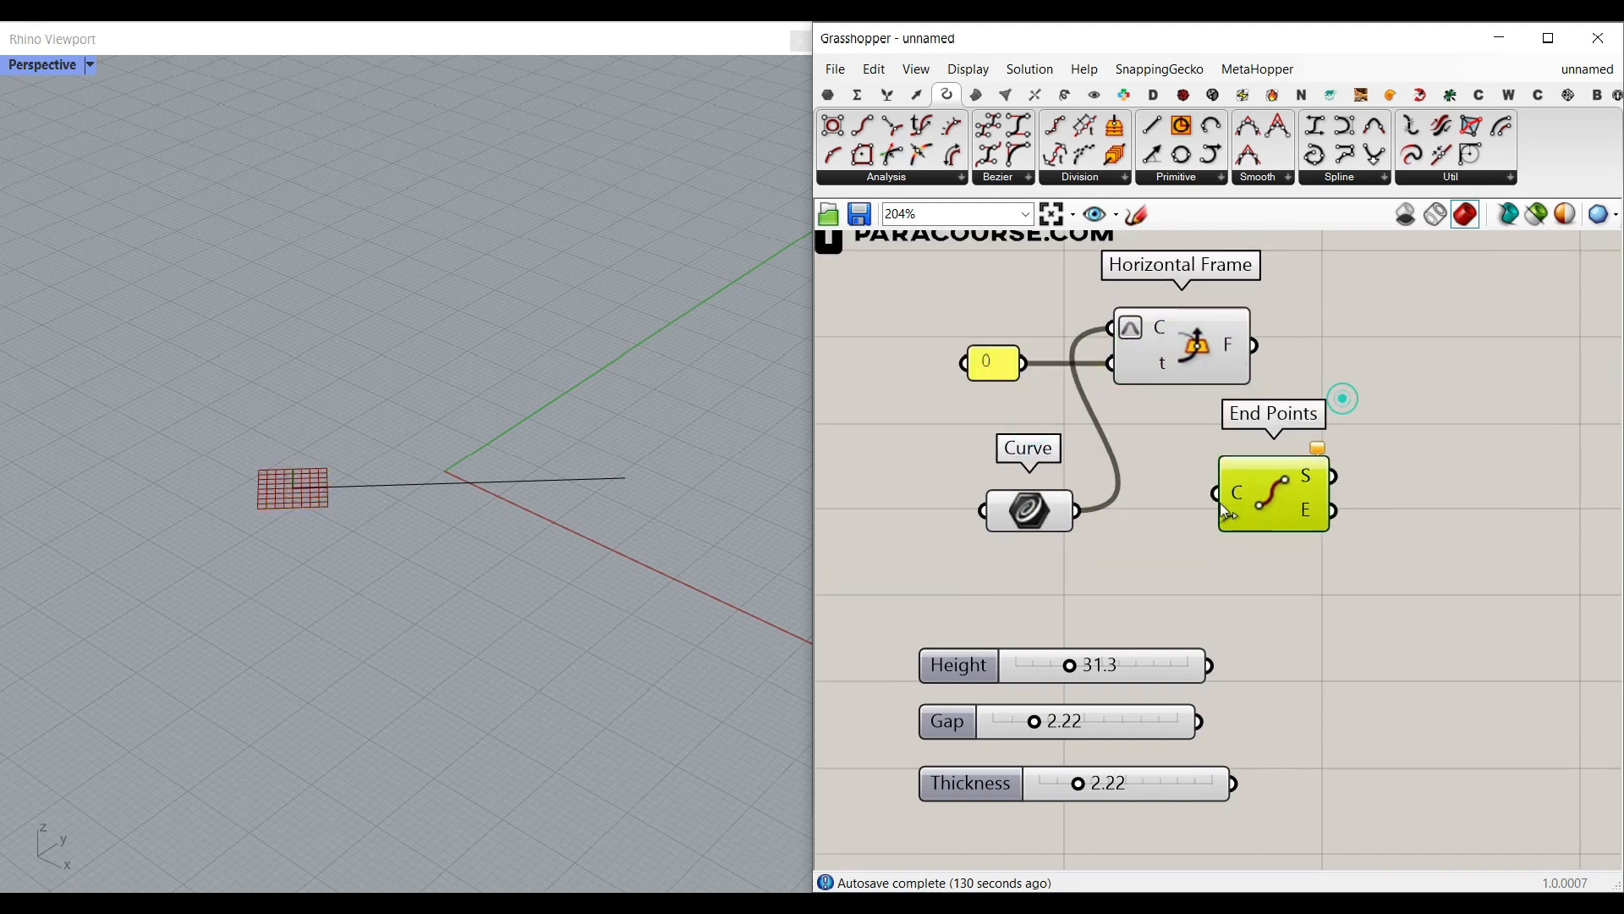
pyautogui.scroll(2, 1209, 503)
pyautogui.moveTo(1000, 514); pyautogui.dragTo(1274, 523)
pyautogui.scroll(-2, 1322, 601)
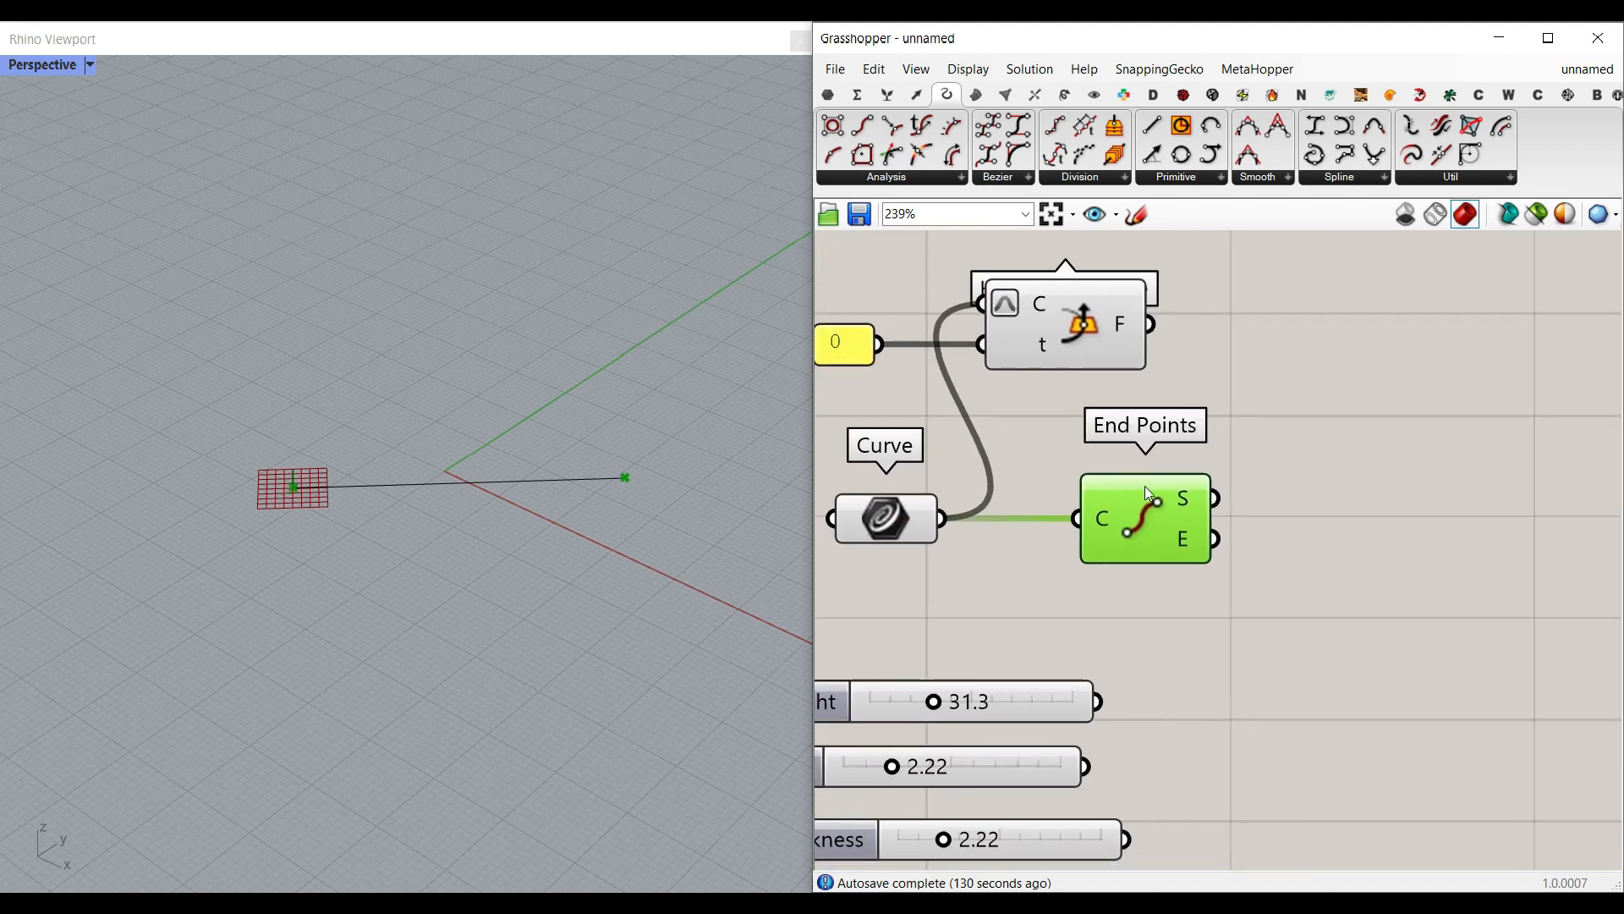
# Step: Add a Line SDL component to the canvas beyond the End Points component
pyautogui.moveTo(1044, 681); pyautogui.dragTo(1127, 655, button='right')
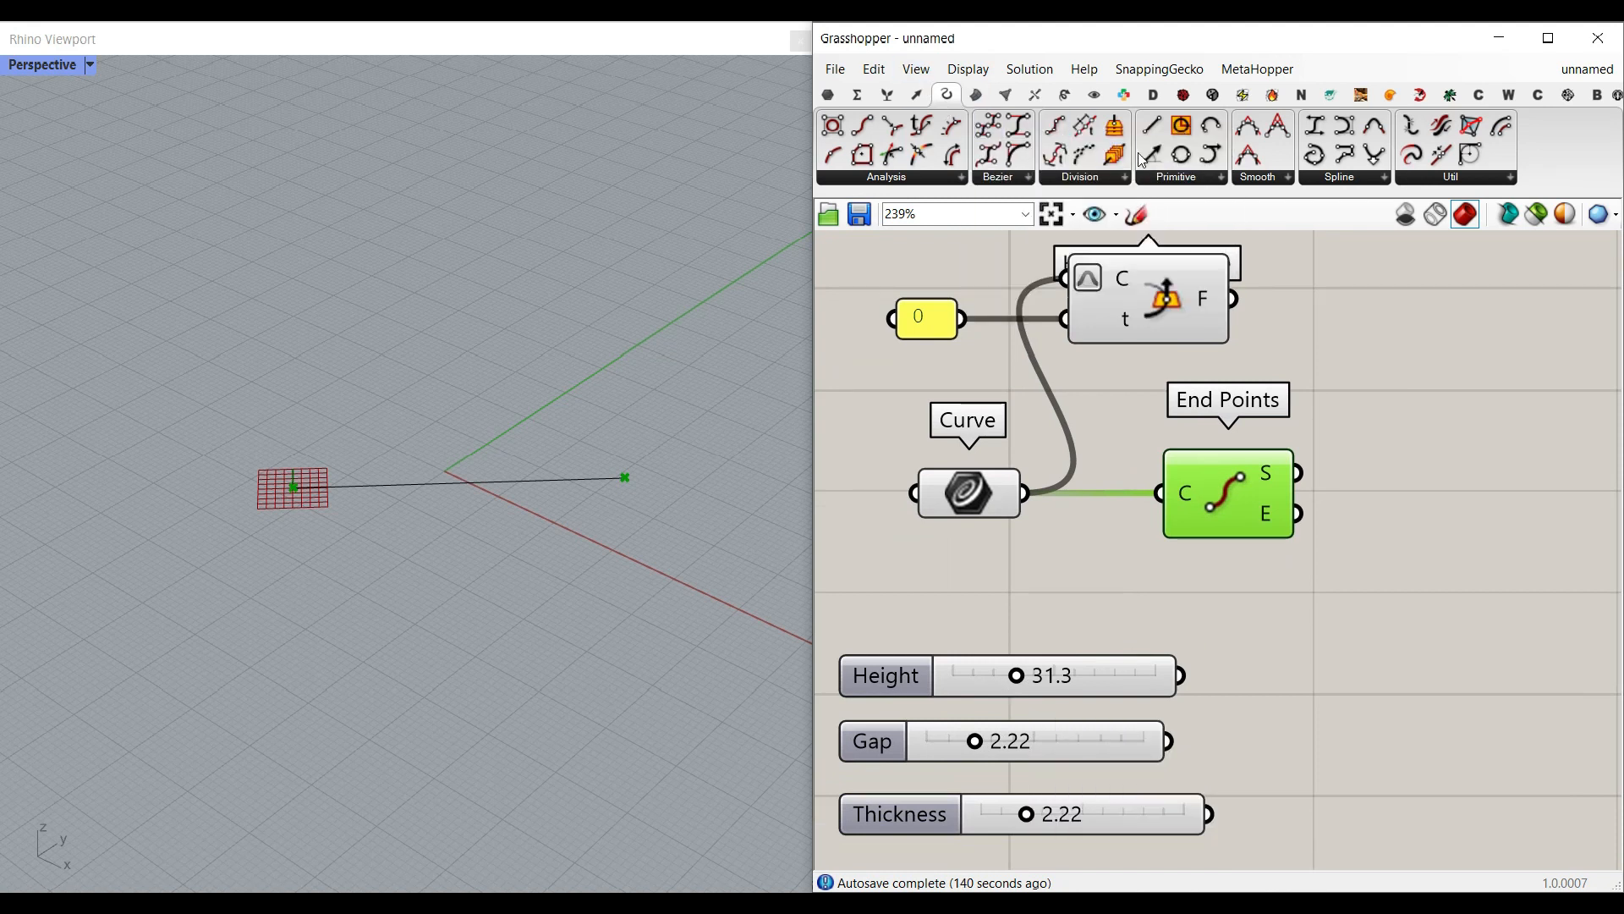
pyautogui.moveTo(1147, 159); pyautogui.dragTo(1496, 653)
pyautogui.scroll(4, 1367, 621)
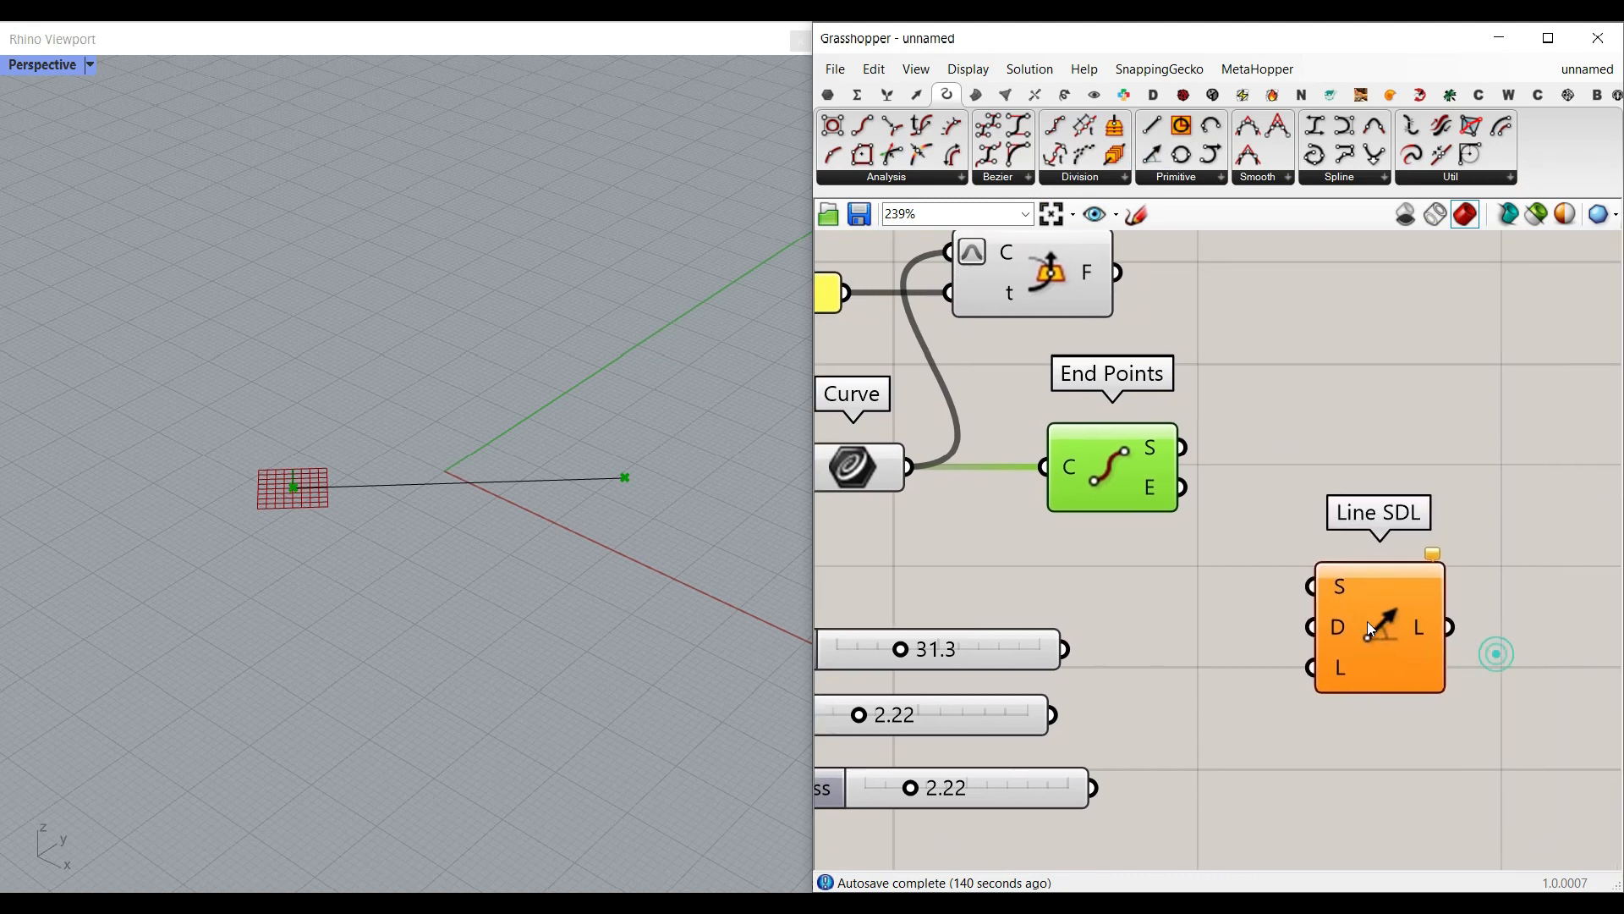
pyautogui.scroll(-2, 1179, 404)
# Step: Turn on Draw Full Names so component inputs and outputs carry full labels
pyautogui.click(968, 68)
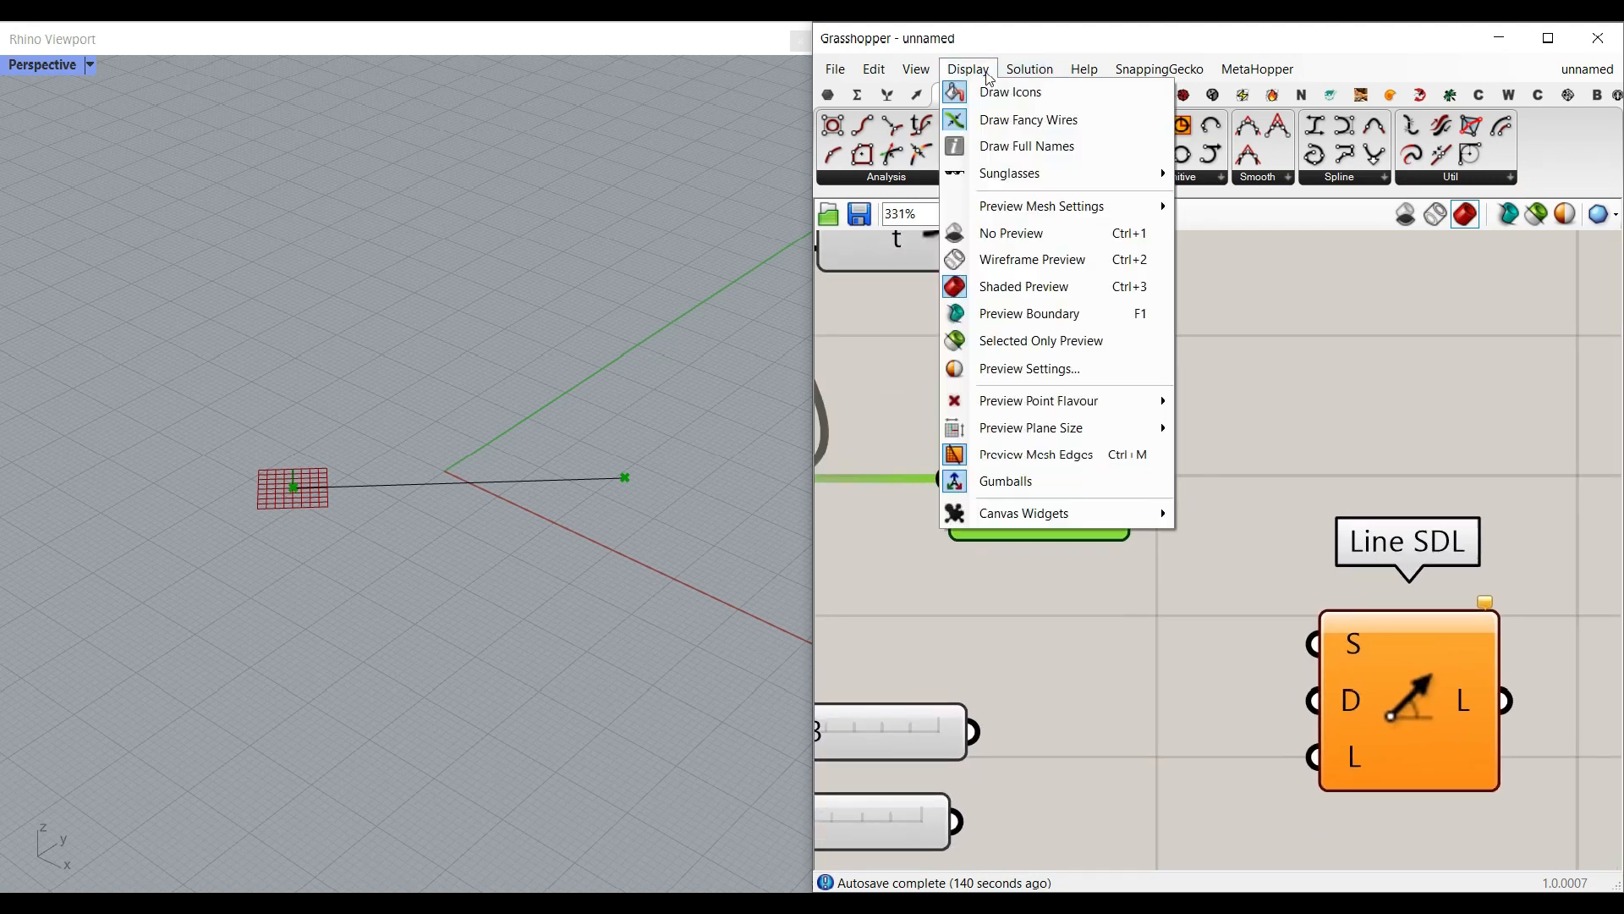
pyautogui.click(1027, 146)
pyautogui.scroll(-4, 1273, 538)
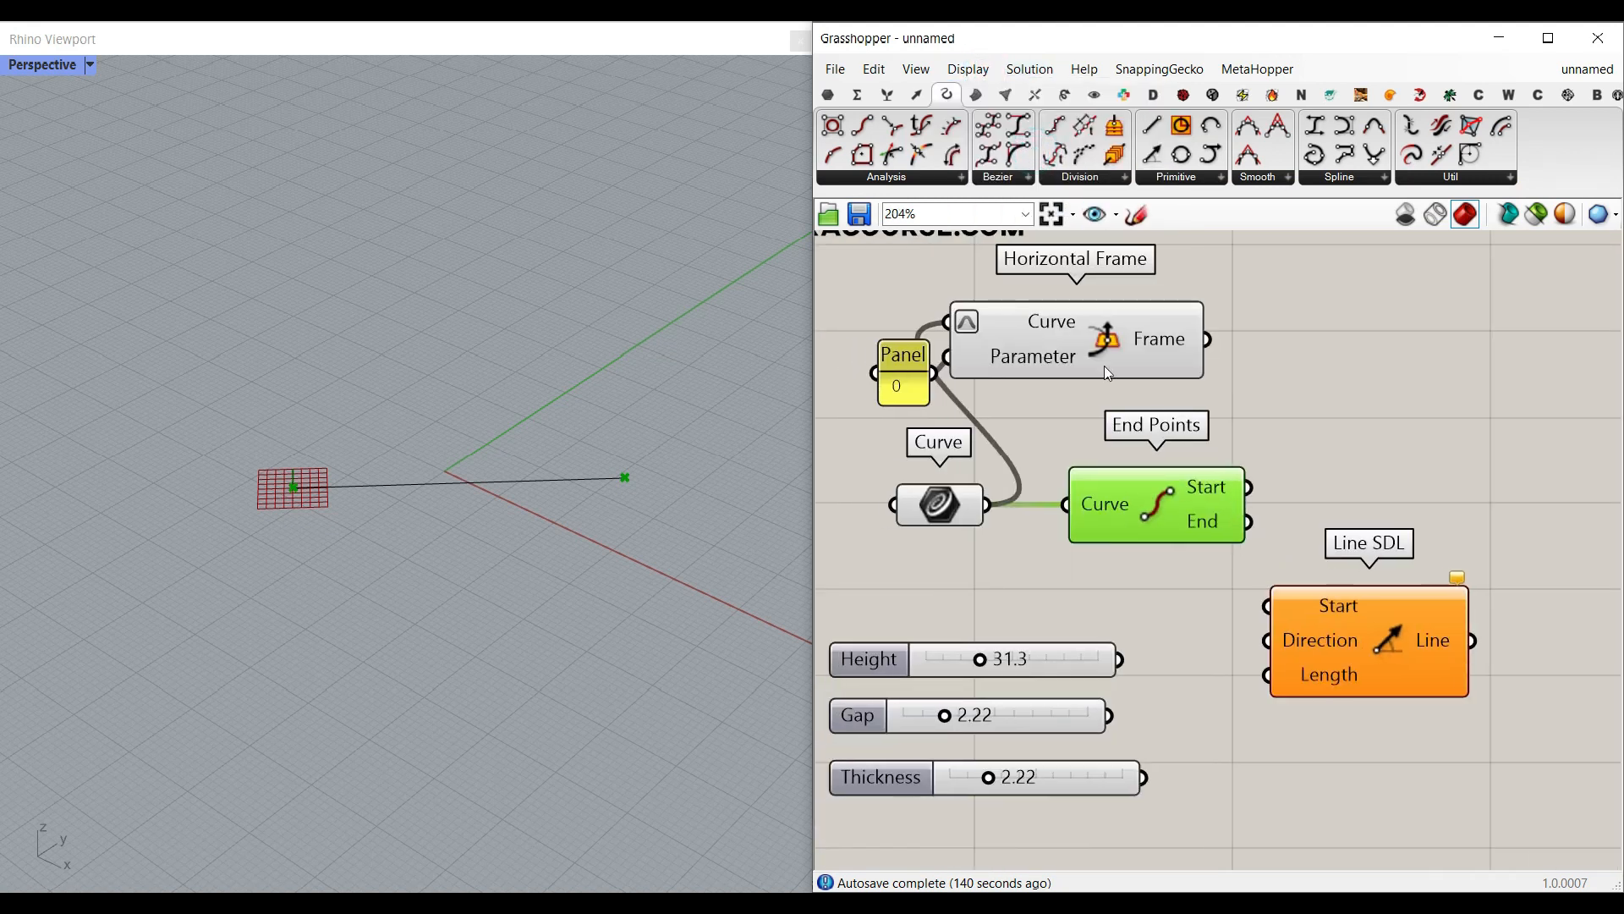
# Step: Connect the End Points Start output to Line SDL's Start input and move Line SDL farther from End Points
pyautogui.scroll(1, 1171, 587)
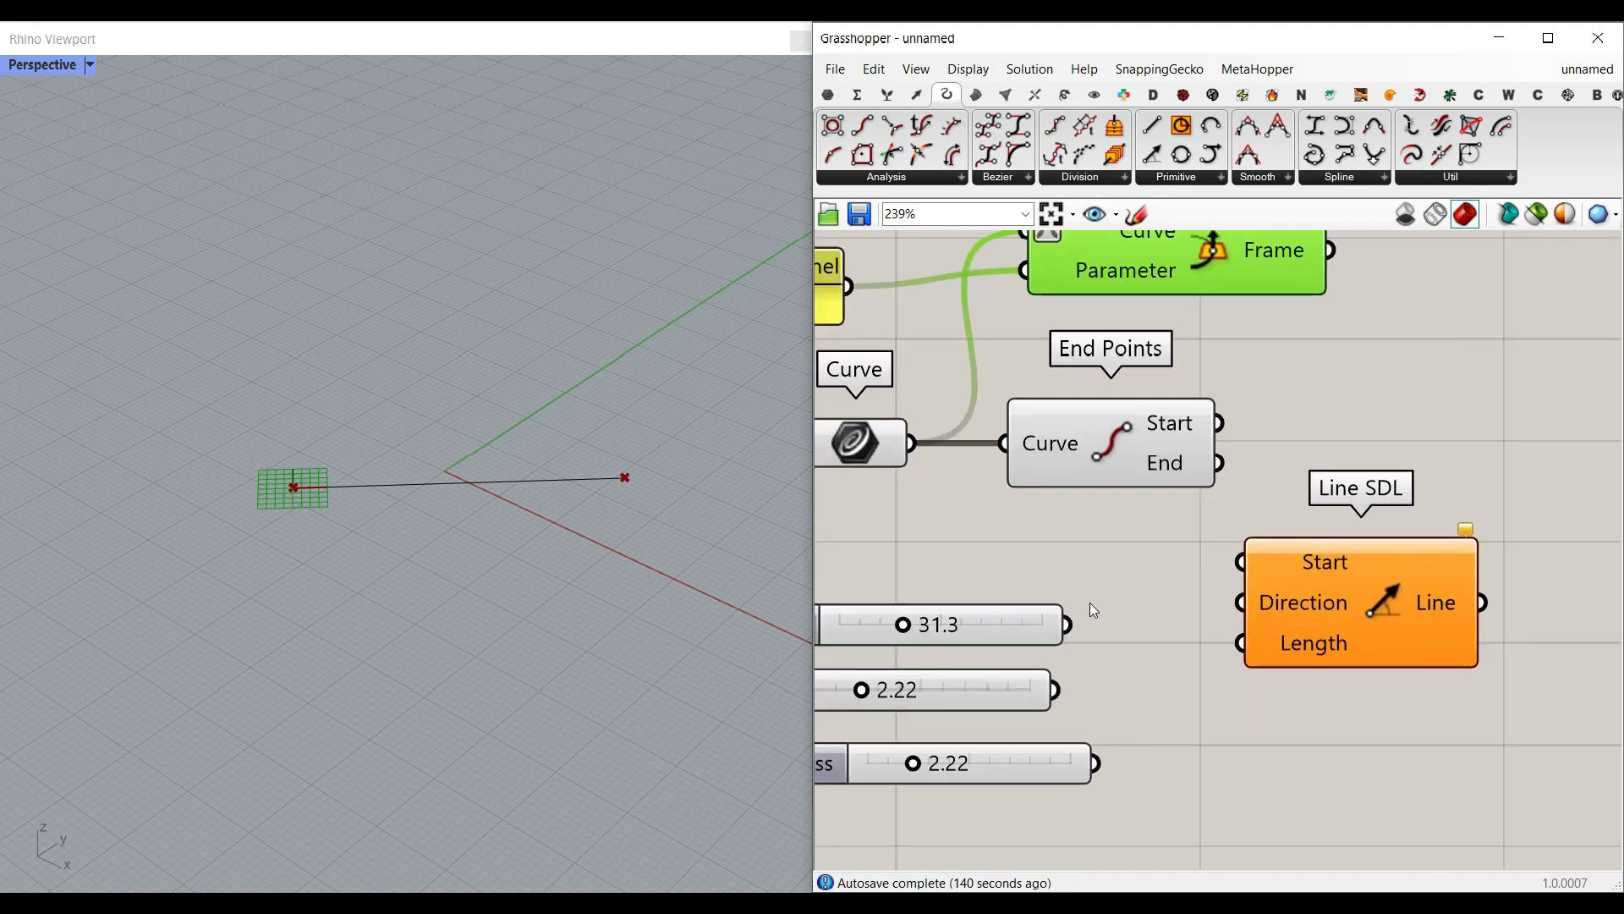
pyautogui.moveTo(1231, 424); pyautogui.dragTo(1239, 563)
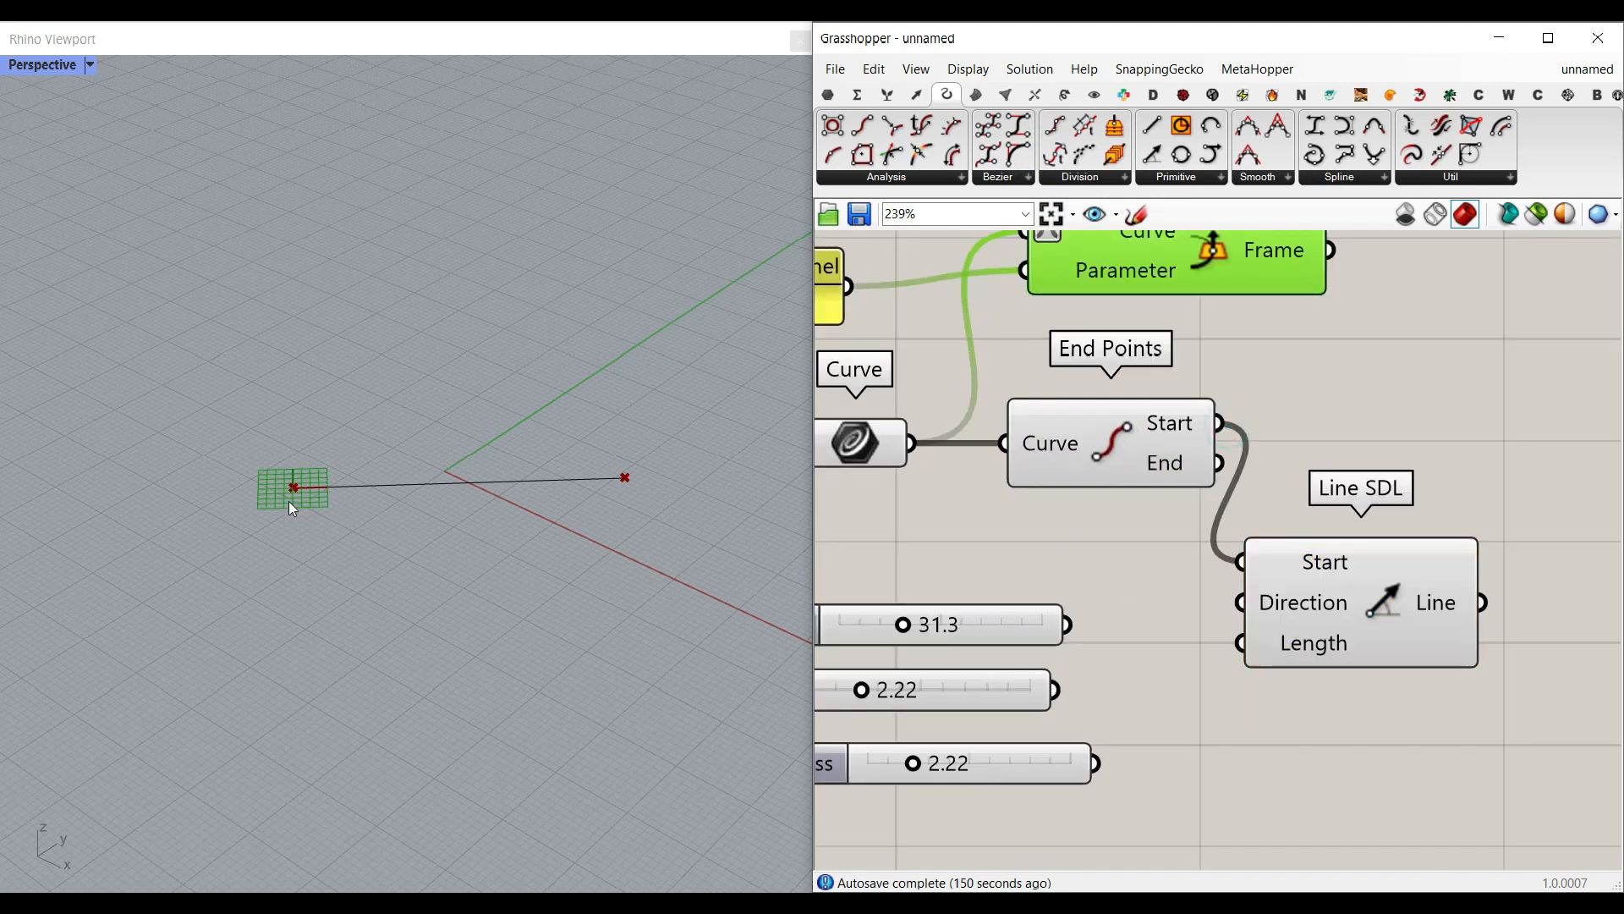
pyautogui.moveTo(1323, 604); pyautogui.dragTo(1404, 582)
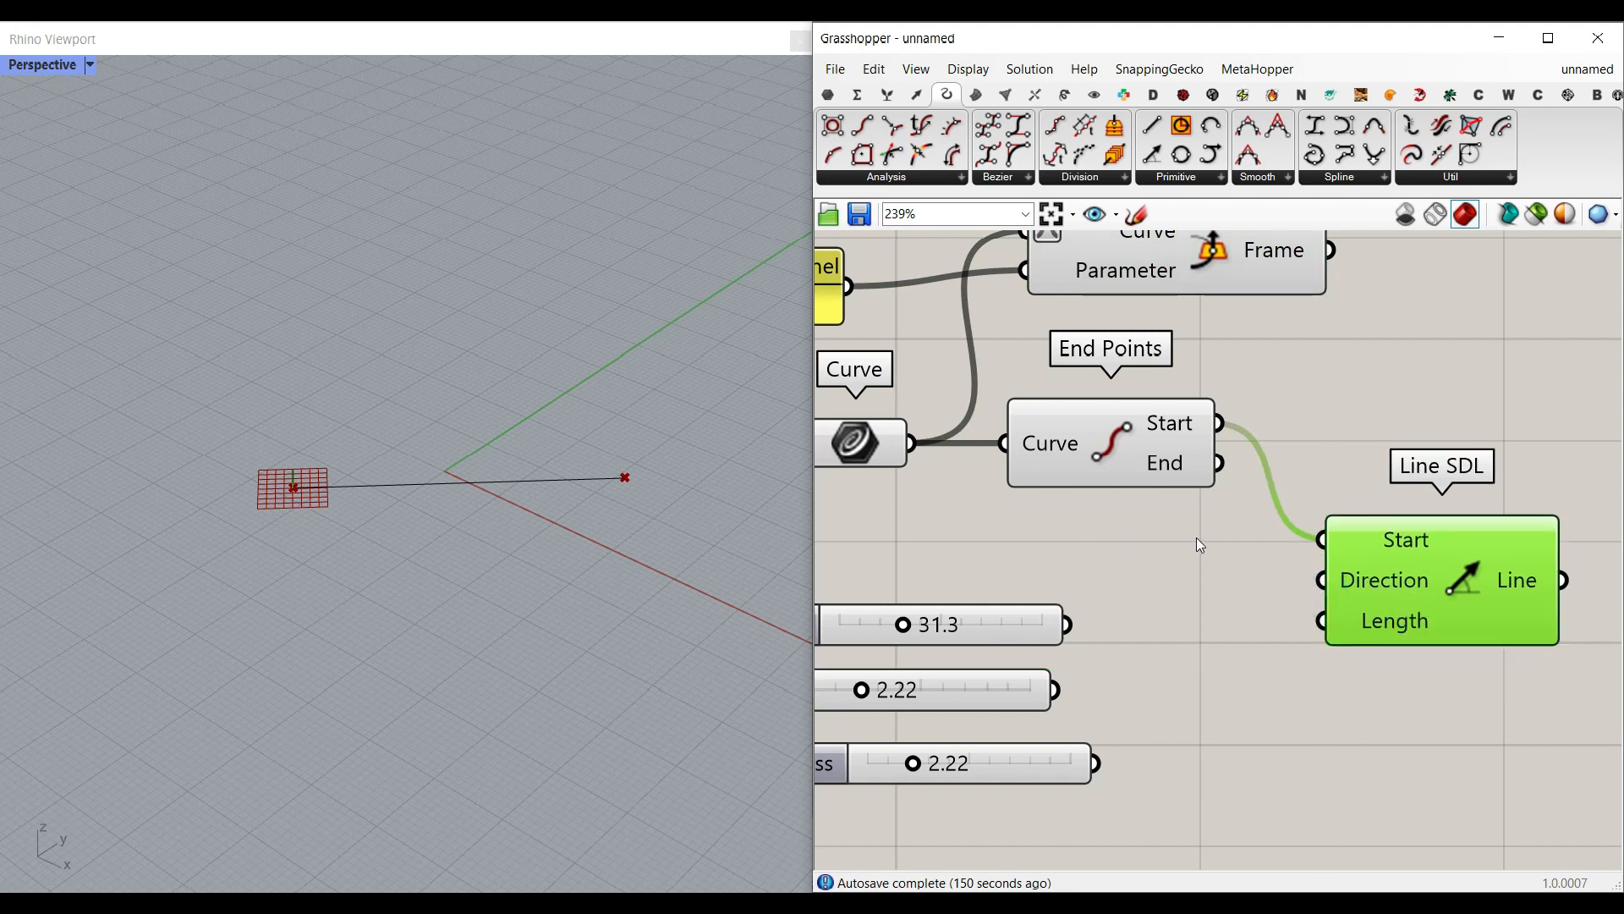
pyautogui.scroll(-2, 1211, 531)
pyautogui.moveTo(1316, 539); pyautogui.dragTo(1199, 559, button='right')
pyautogui.moveTo(1206, 596); pyautogui.dragTo(1262, 575)
pyautogui.moveTo(479, 561); pyautogui.dragTo(514, 501, button='right')
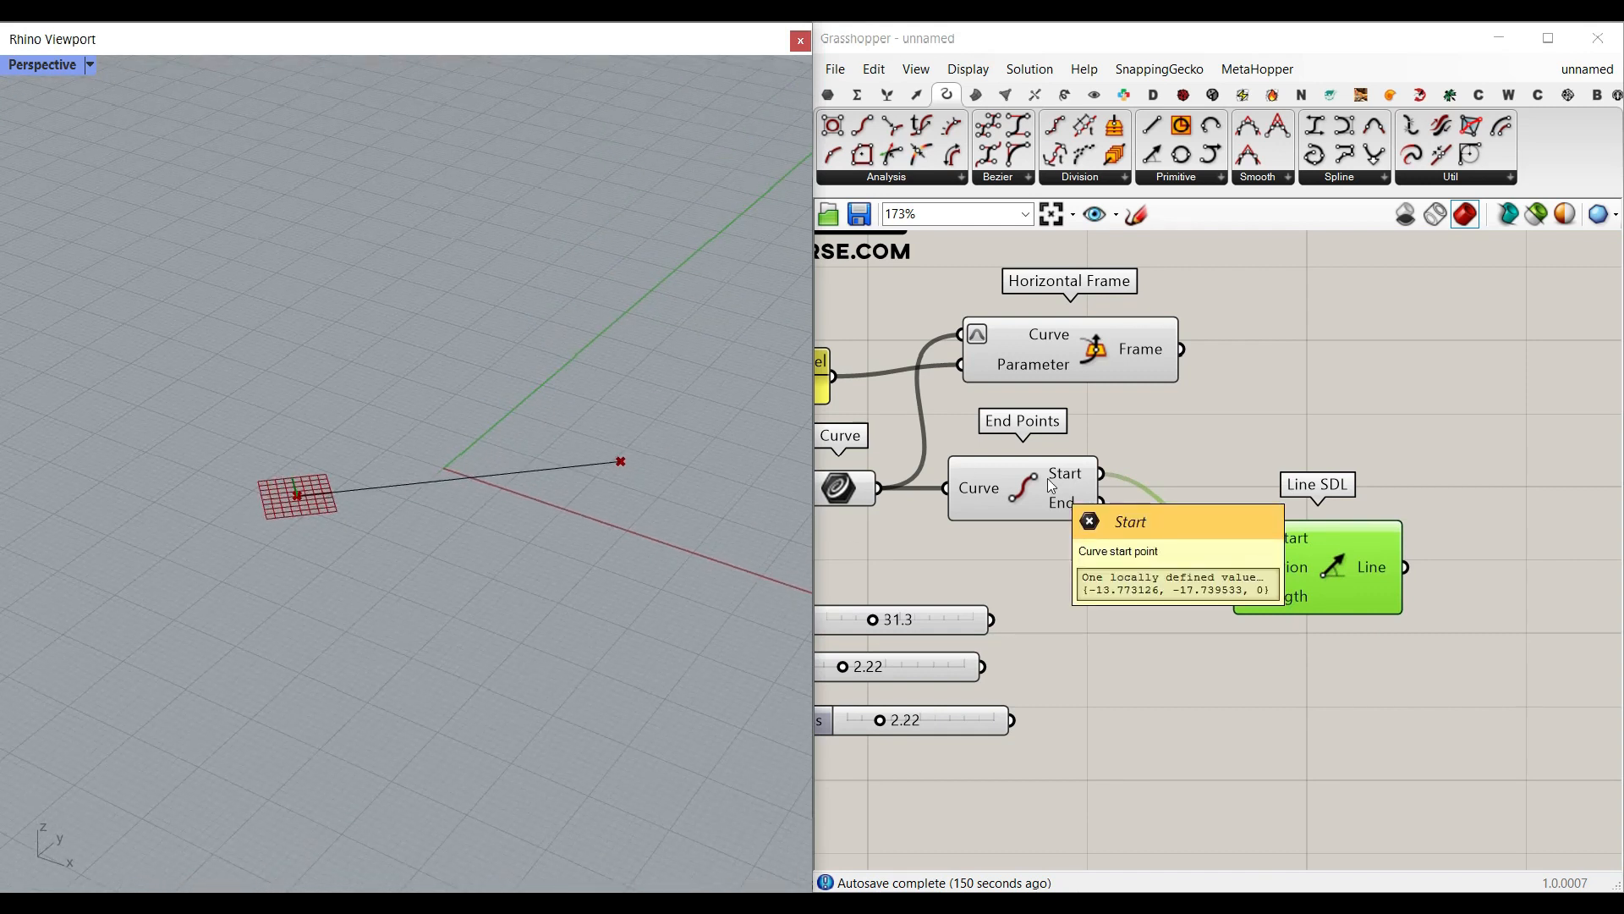
# Step: Add a Plane parameter beside the Horizontal Frame and connect the Frame output to it
pyautogui.click(828, 94)
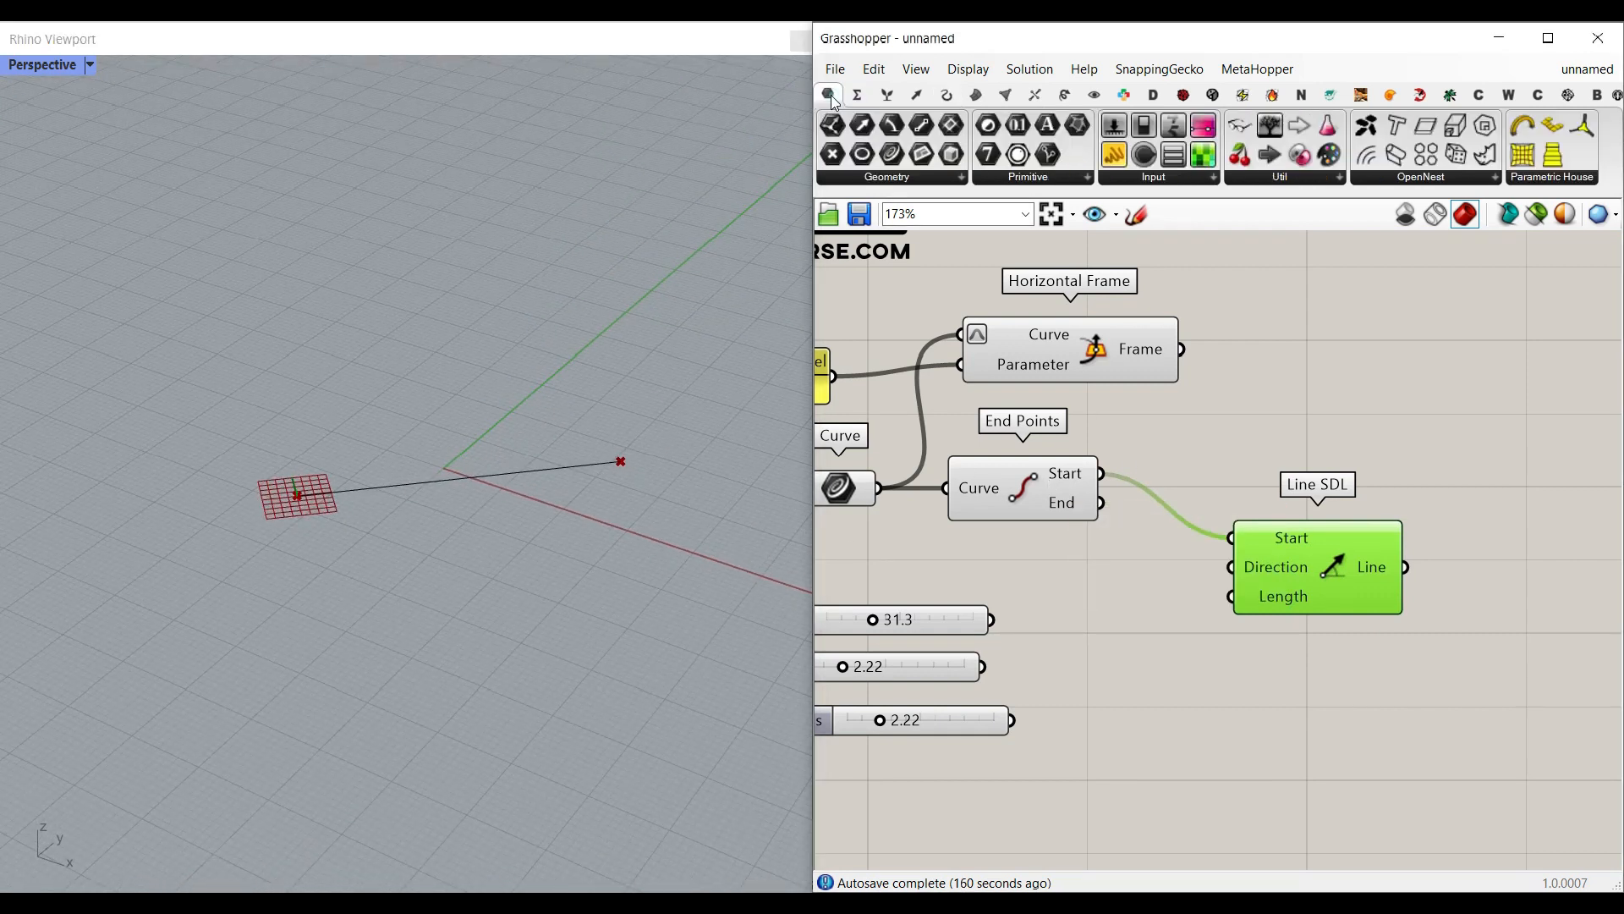
pyautogui.moveTo(921, 155); pyautogui.dragTo(1233, 351)
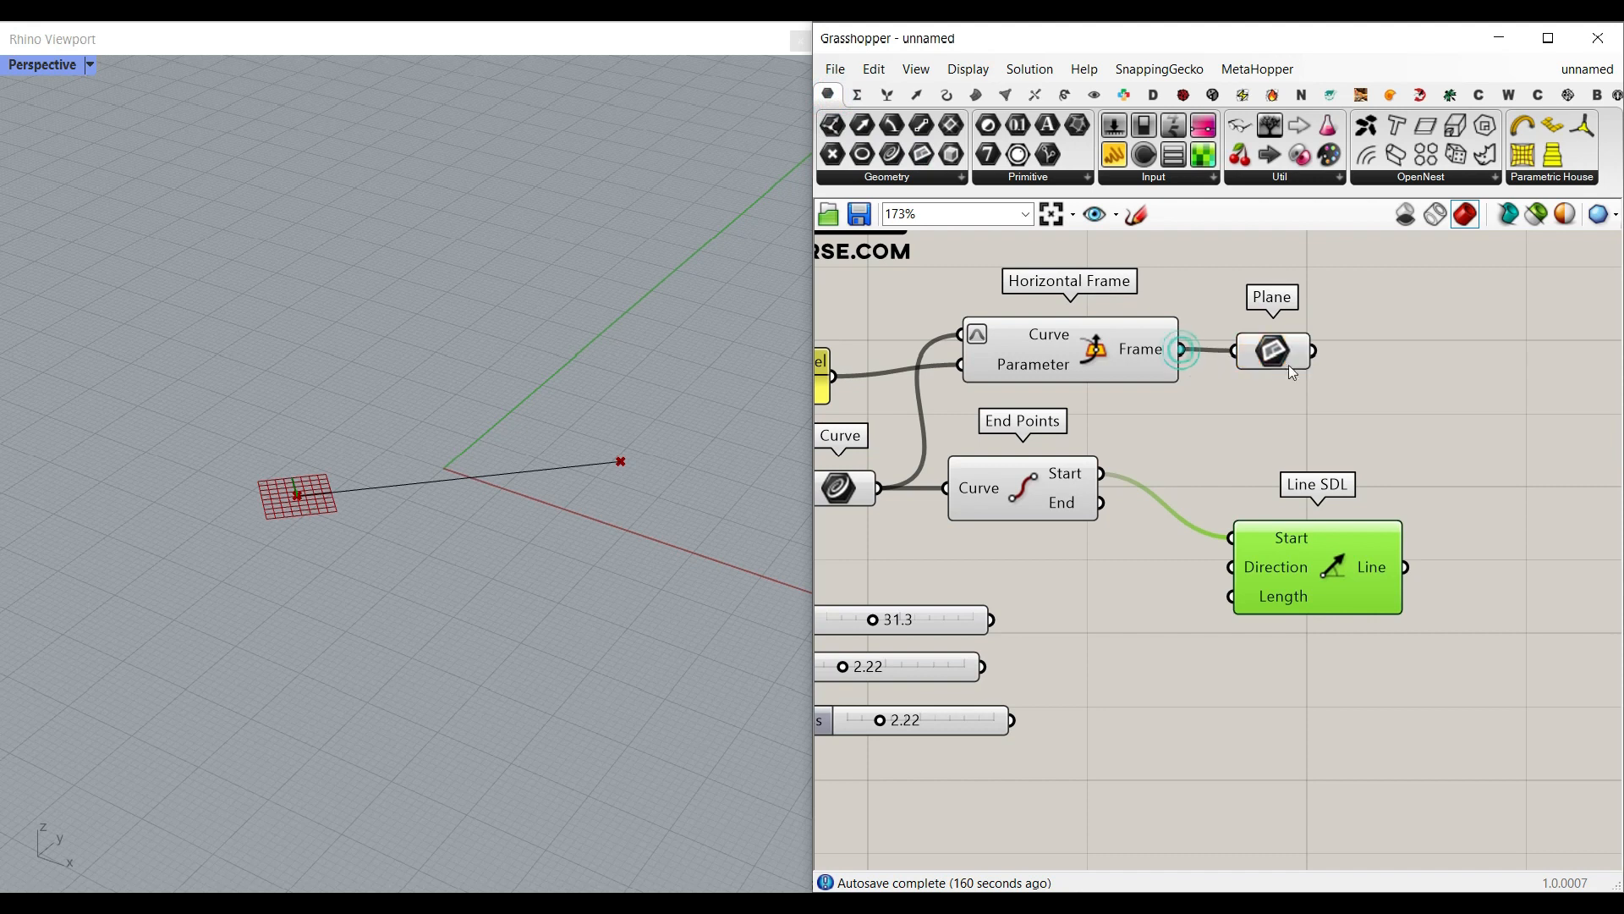
pyautogui.click(1286, 351)
pyautogui.moveTo(1328, 414); pyautogui.dragTo(1290, 422, button='right')
# Step: Connect the Plane parameter to Line SDL's Direction input and reposition Line SDL clear of the wires
pyautogui.scroll(1, 1289, 422)
pyautogui.moveTo(1275, 347); pyautogui.dragTo(1172, 604)
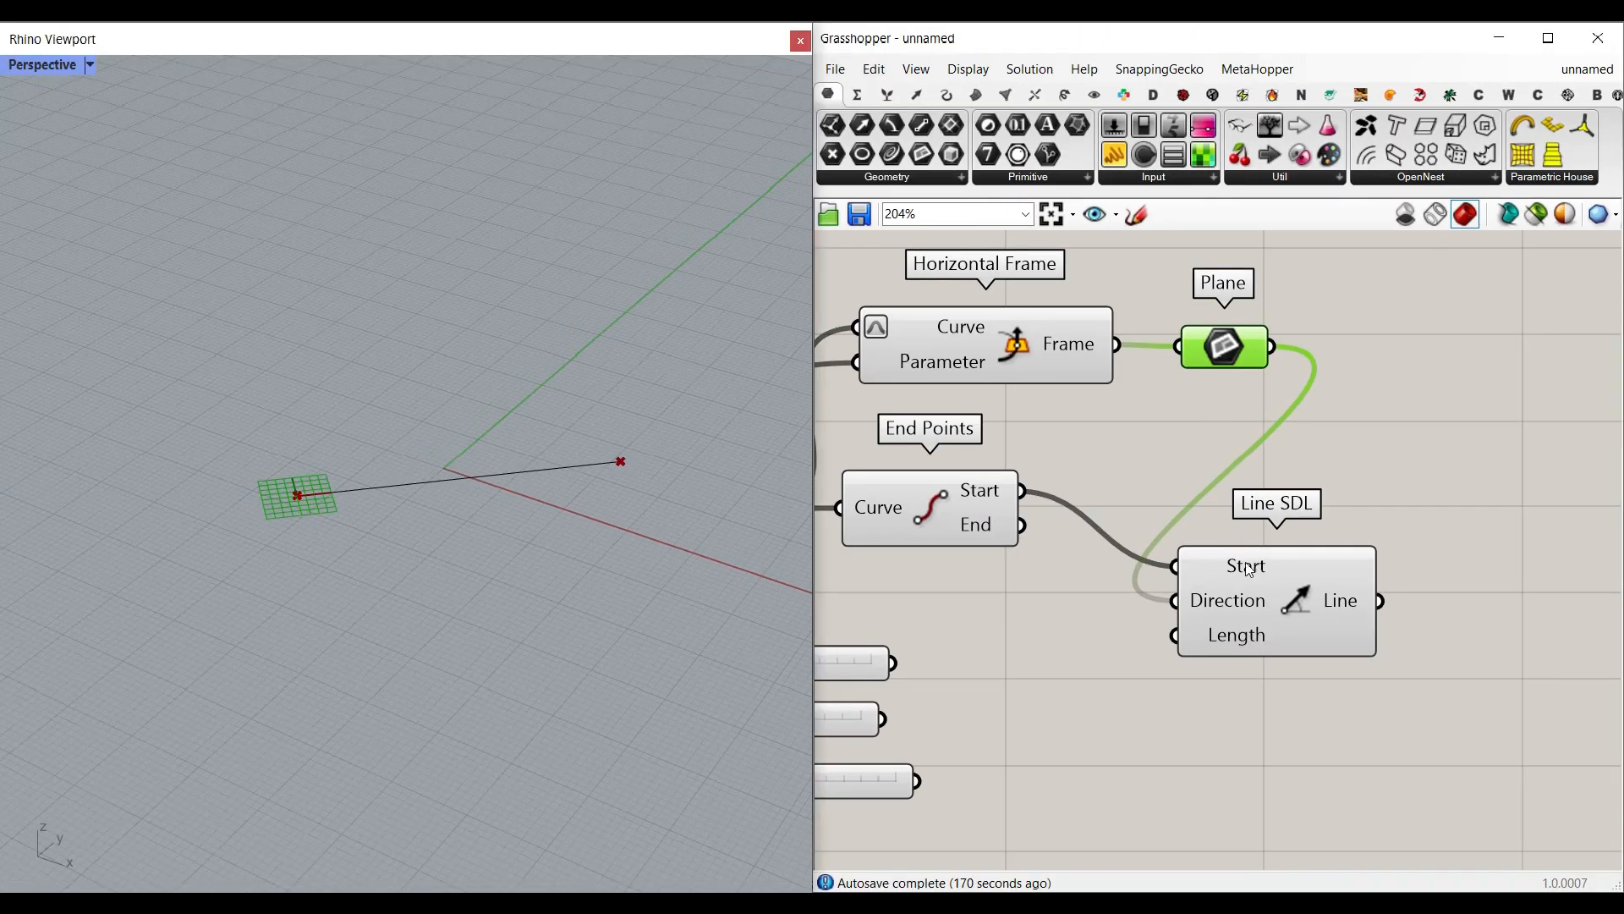
pyautogui.moveTo(1250, 569); pyautogui.dragTo(1451, 495)
pyautogui.scroll(-3, 1370, 567)
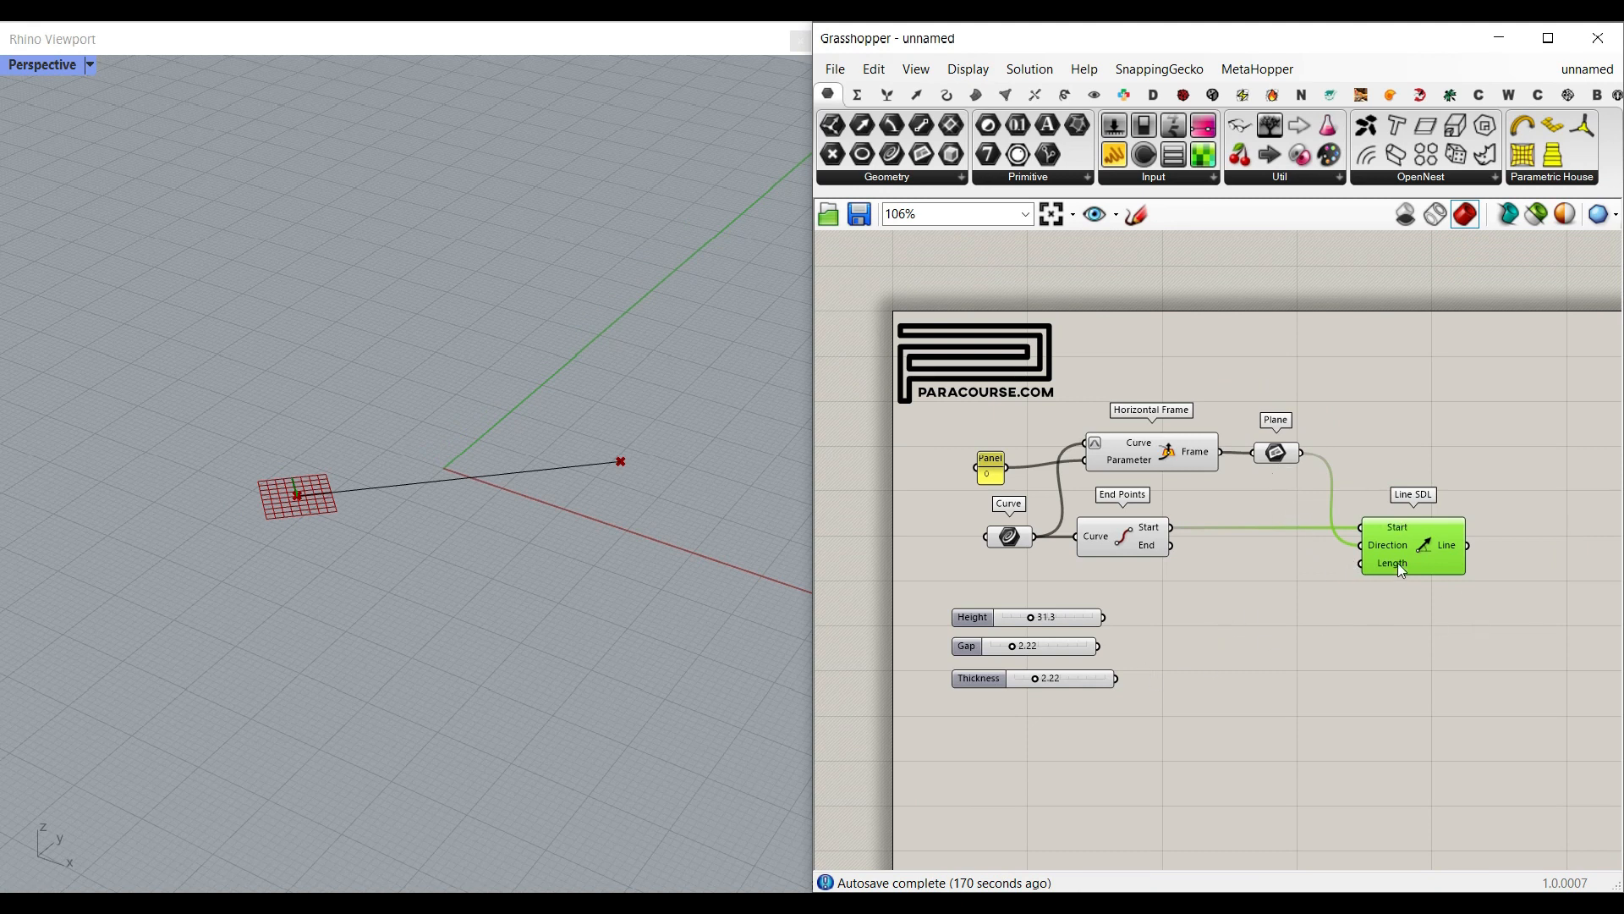
# Step: Connect the Height slider to Line SDL's Length input and set the slider to 24.4
pyautogui.scroll(4, 1397, 563)
pyautogui.moveTo(1130, 621); pyautogui.dragTo(1362, 590, button='right')
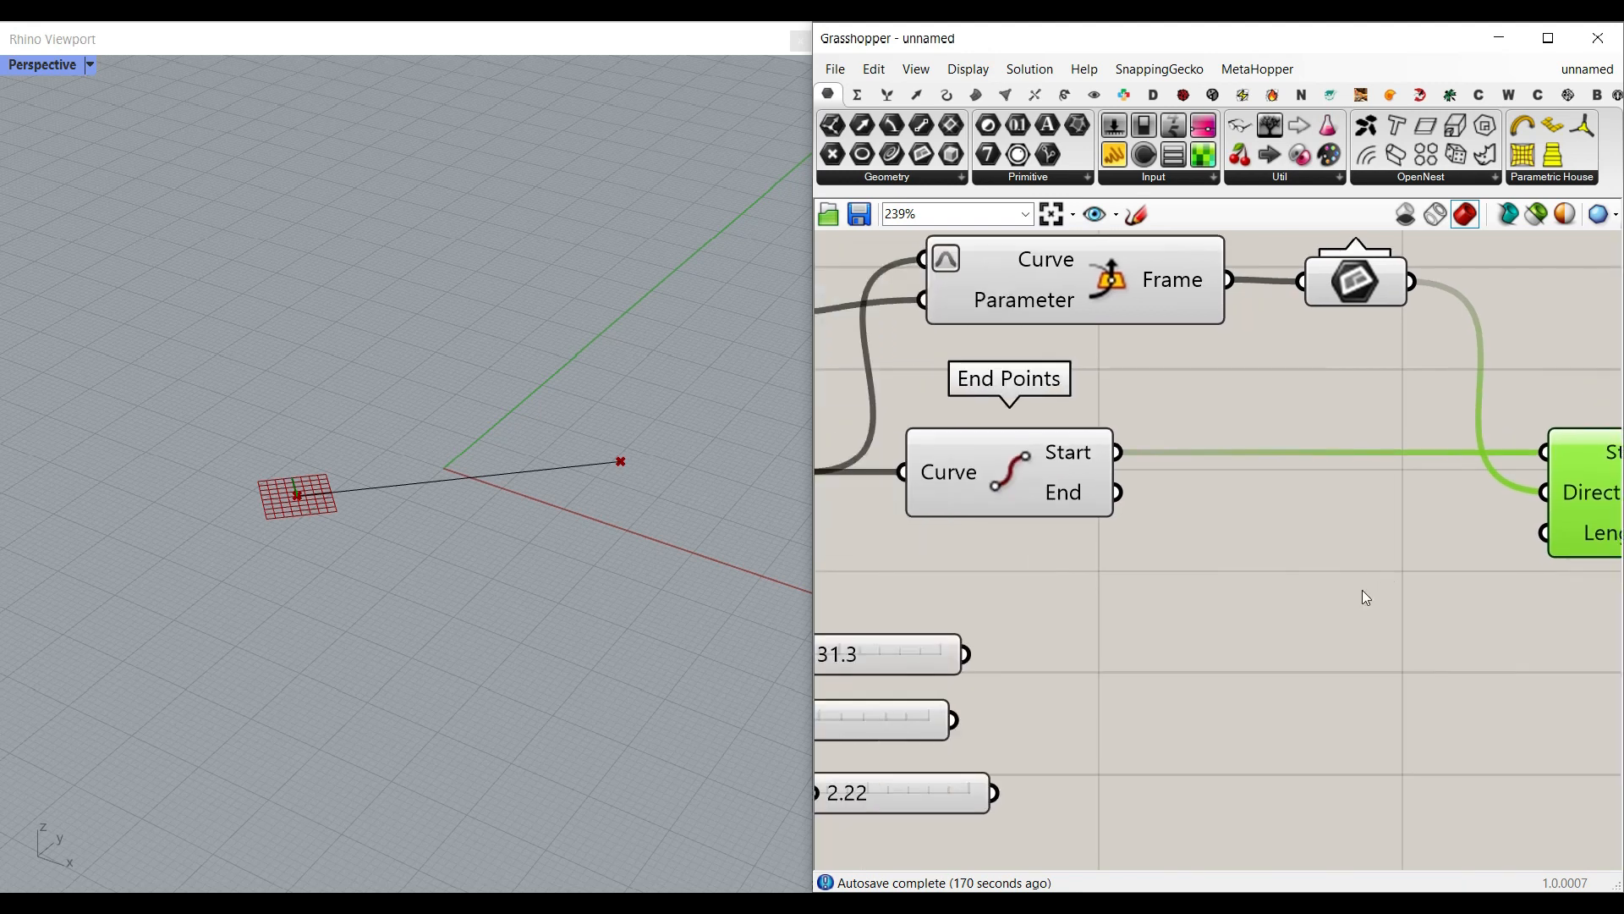
pyautogui.scroll(-2, 1367, 597)
pyautogui.moveTo(1082, 640); pyautogui.dragTo(1463, 560)
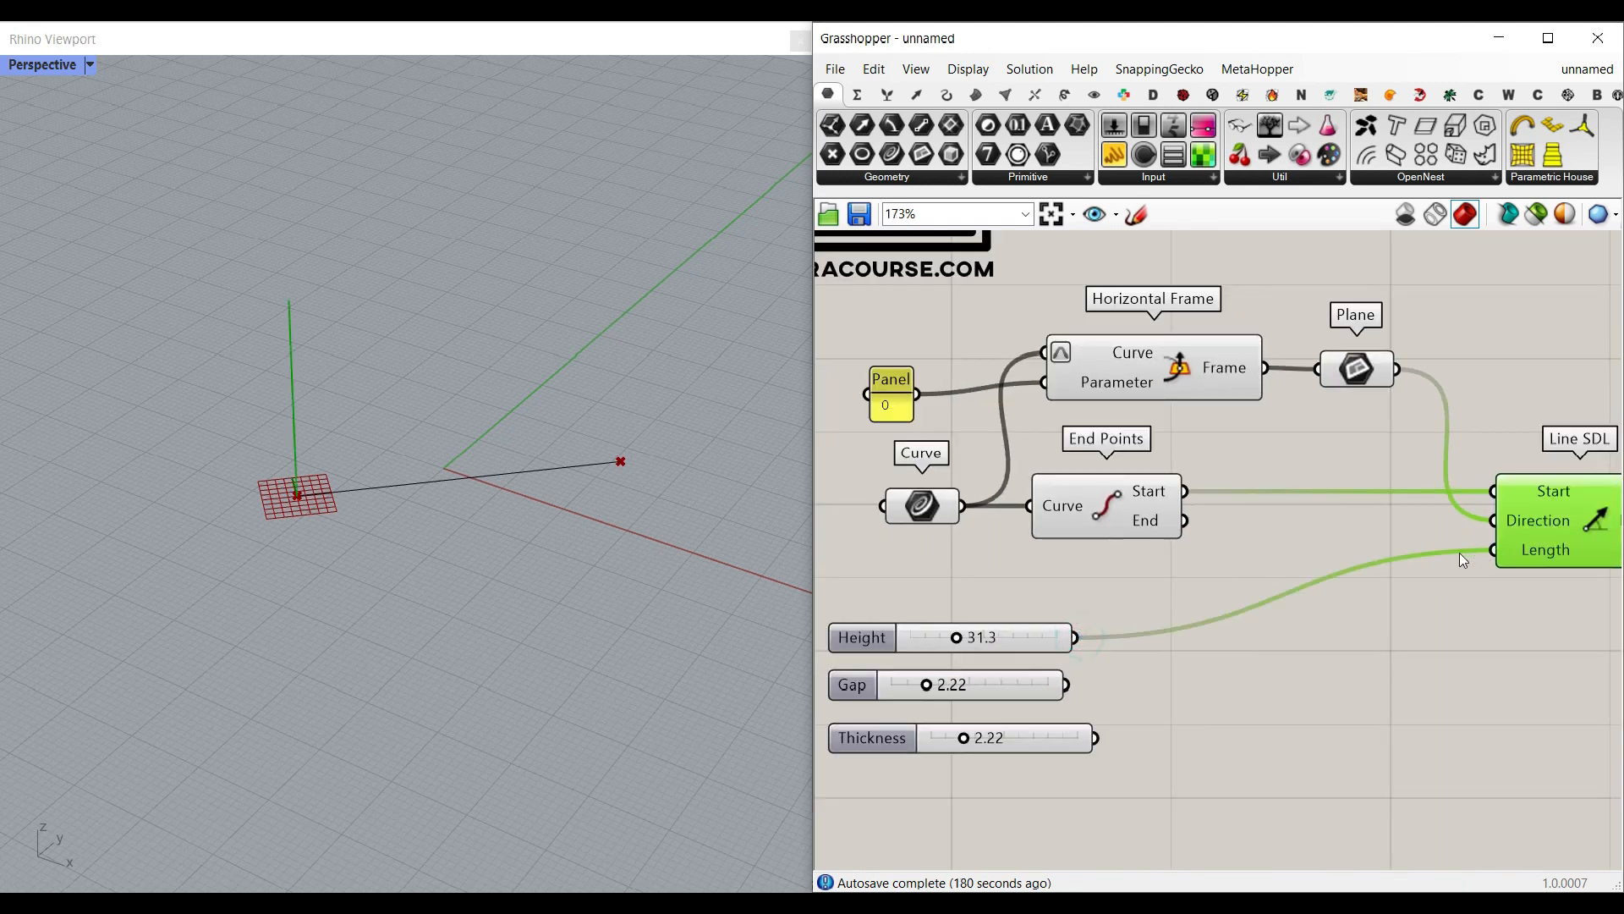
pyautogui.moveTo(956, 637)
pyautogui.mouseDown()
pyautogui.moveTo(936, 638)
pyautogui.moveTo(952, 637)
pyautogui.mouseUp()
# Step: Move Line SDL closer to its inputs and connect its Line output to a second End Points component
pyautogui.scroll(-2, 1088, 572)
pyautogui.moveTo(1389, 532); pyautogui.dragTo(1290, 531, button='right')
pyautogui.moveTo(1302, 525)
pyautogui.mouseDown()
pyautogui.moveTo(1139, 528)
pyautogui.moveTo(1274, 517)
pyautogui.mouseUp()
pyautogui.click(1175, 623)
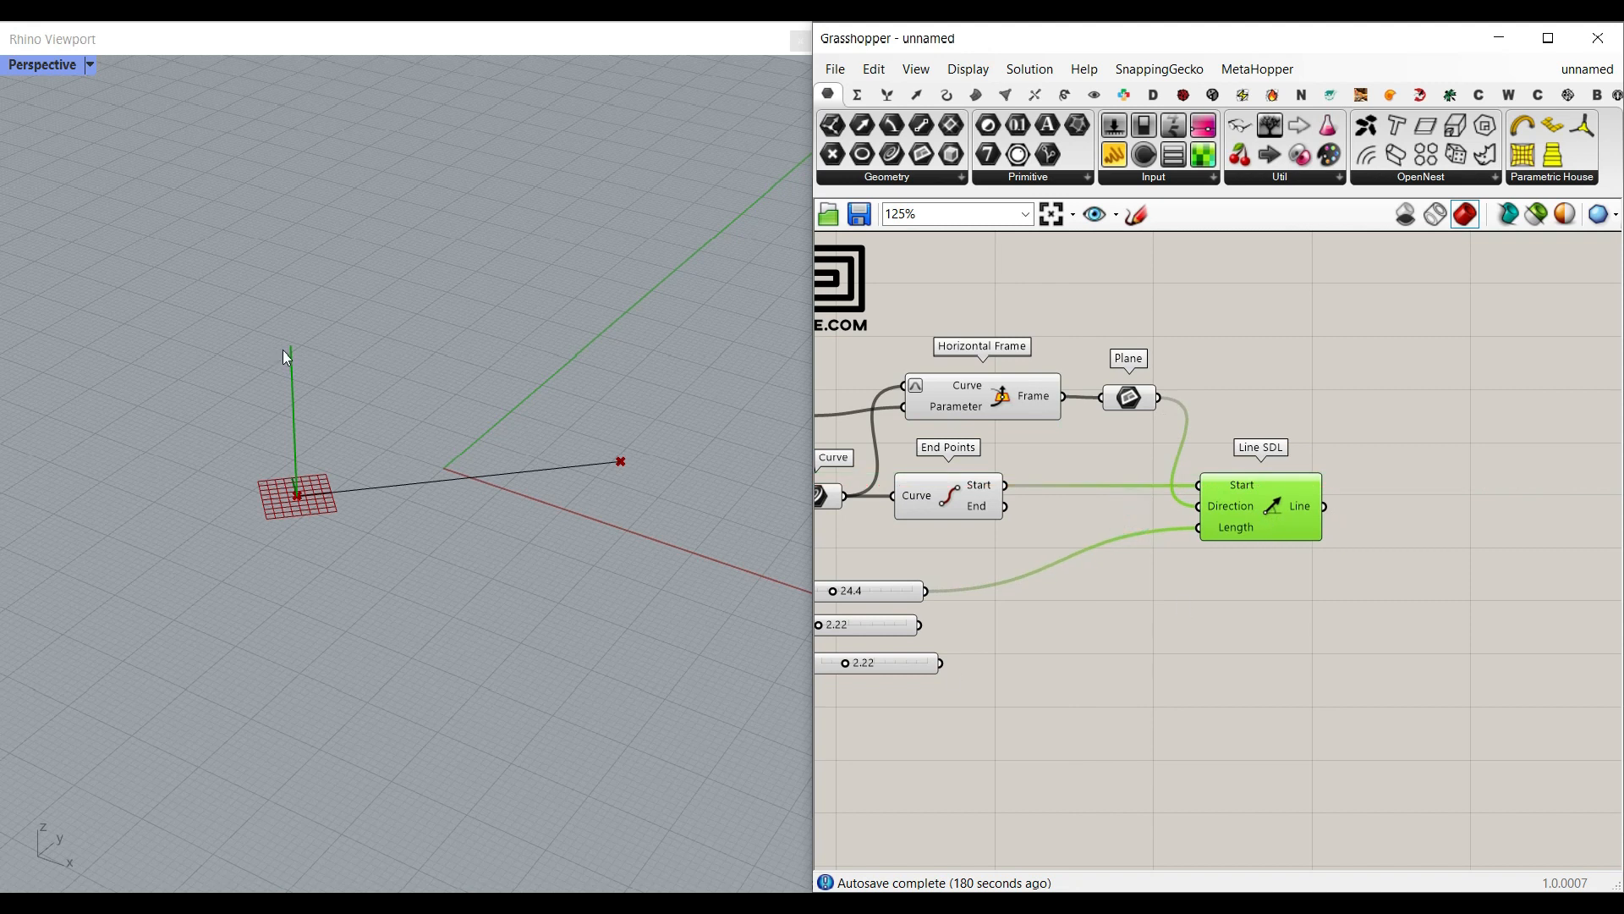
pyautogui.click(944, 98)
pyautogui.moveTo(925, 125); pyautogui.dragTo(1366, 498)
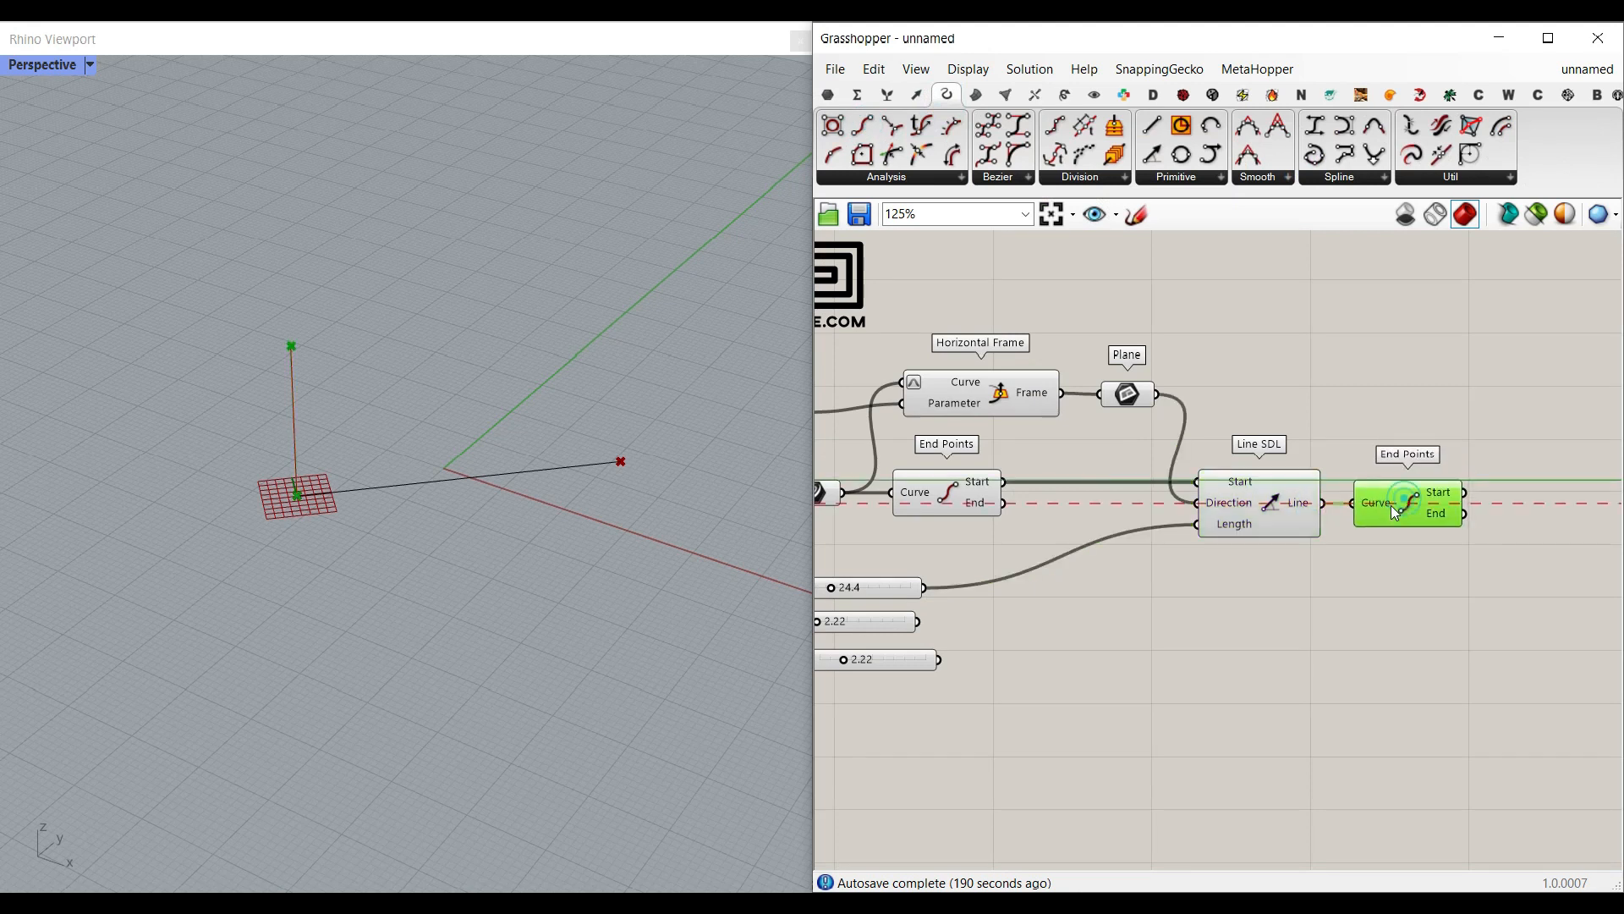
pyautogui.click(1338, 623)
# Step: Add a Deconstruct Plane component and connect the Plane parameter to its Plane input
pyautogui.moveTo(240, 631); pyautogui.dragTo(281, 547, button='right')
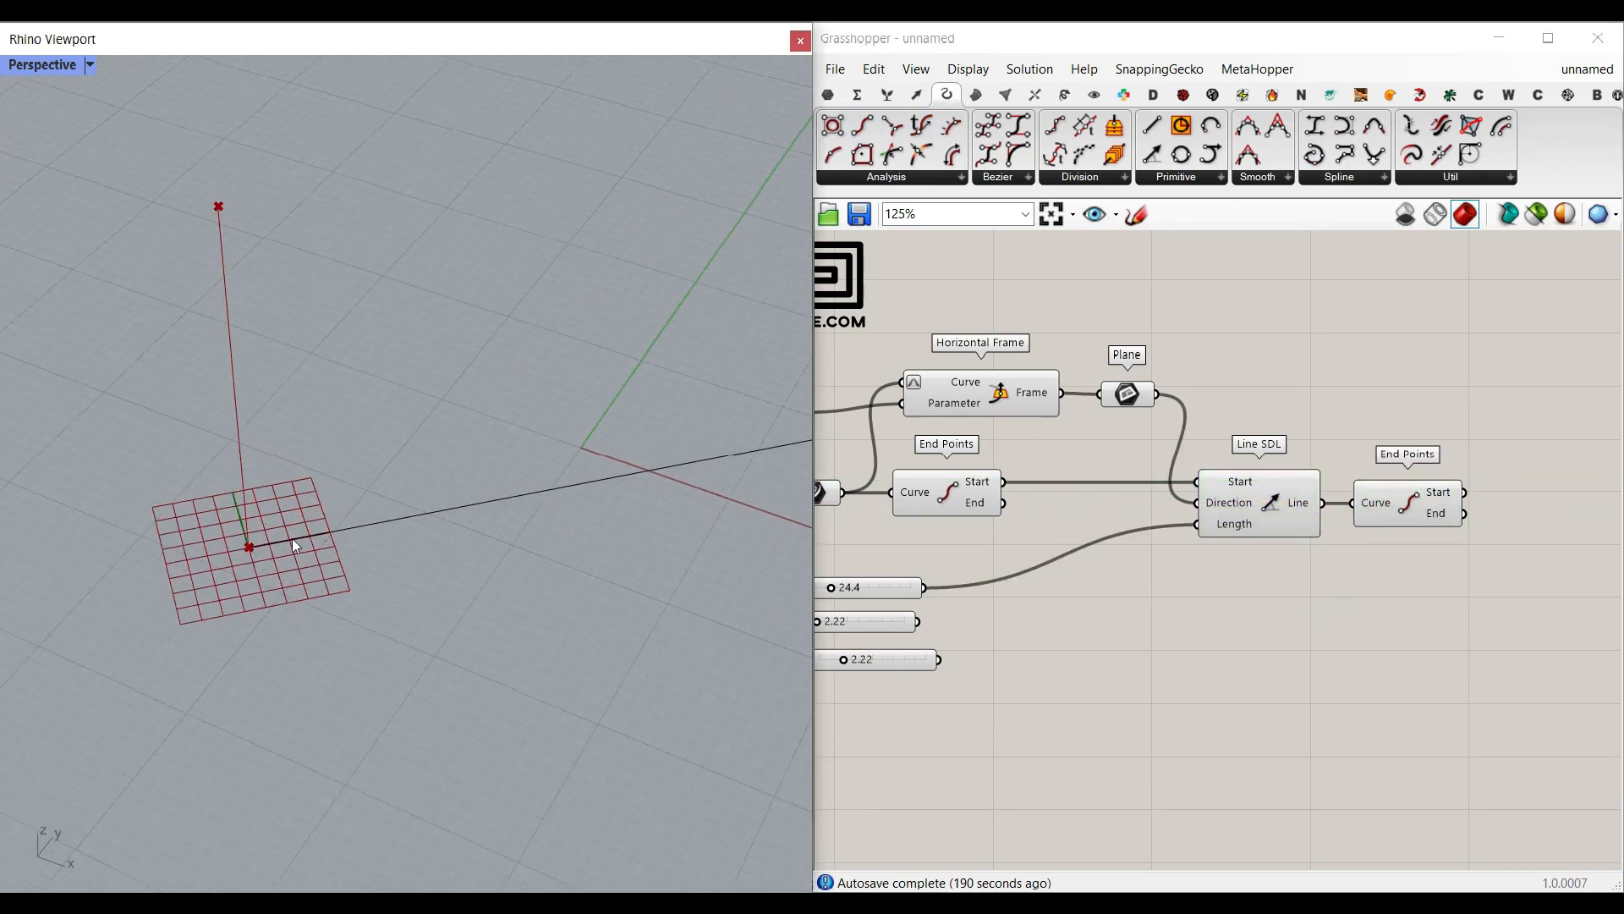
pyautogui.scroll(4, 1154, 418)
pyautogui.click(917, 94)
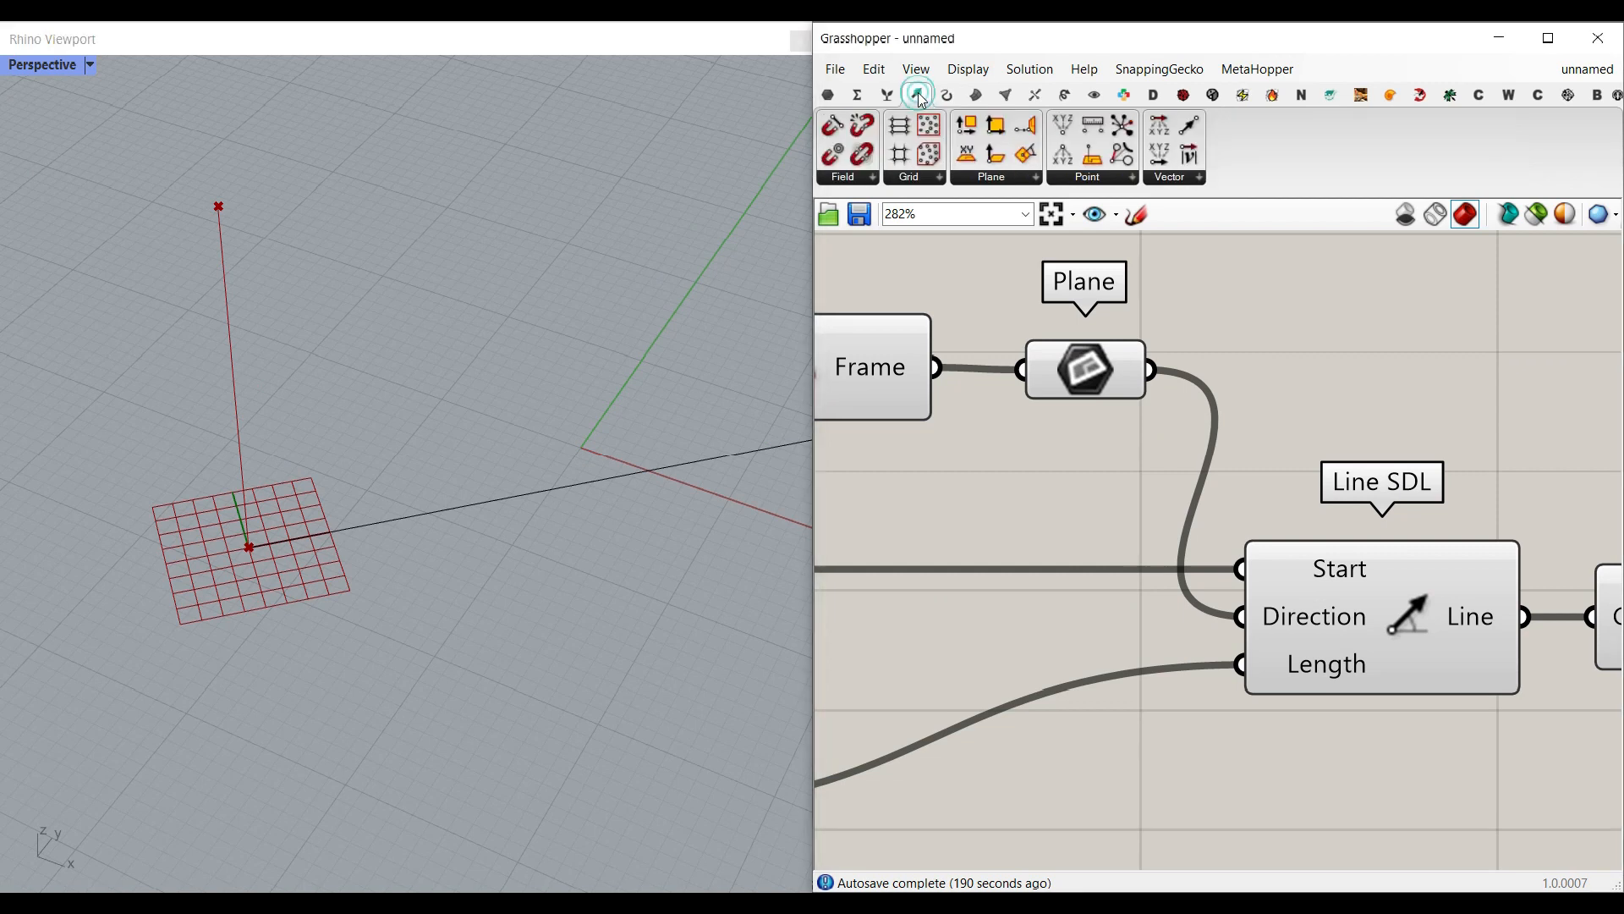
pyautogui.click(992, 184)
pyautogui.click(1028, 215)
pyautogui.click(1332, 378)
pyautogui.moveTo(1151, 370); pyautogui.dragTo(1200, 368)
pyautogui.moveTo(1440, 340); pyautogui.dragTo(1196, 369, button='right')
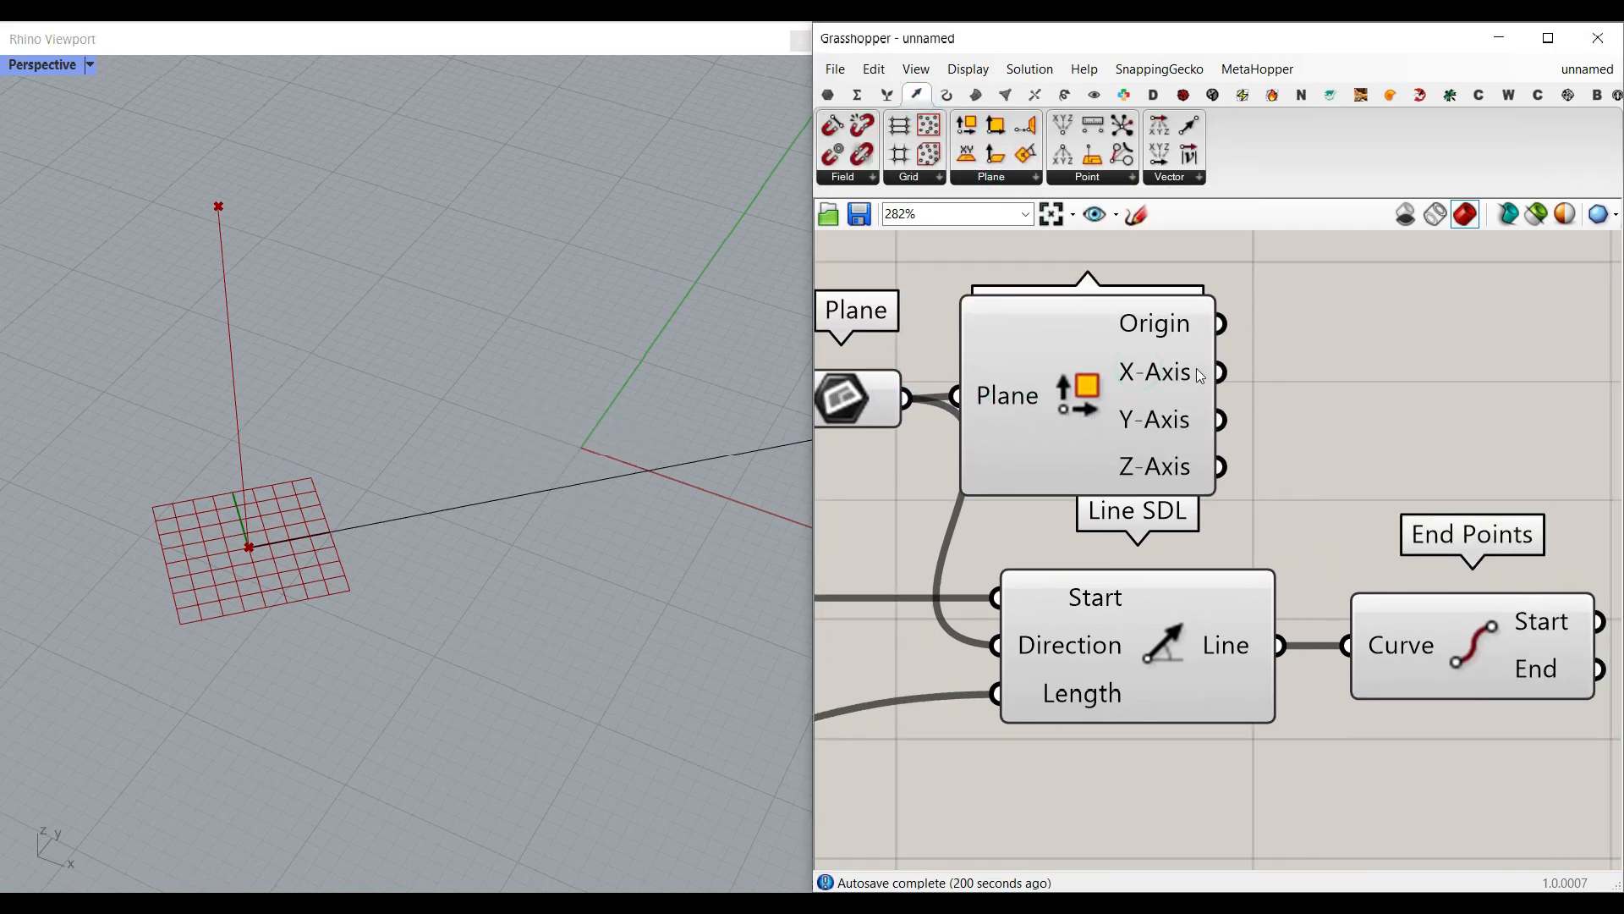
# Step: Add a Multiplication component below the second End Points and connect Deconstruct Plane's X-Axis output to its A input
pyautogui.click(858, 94)
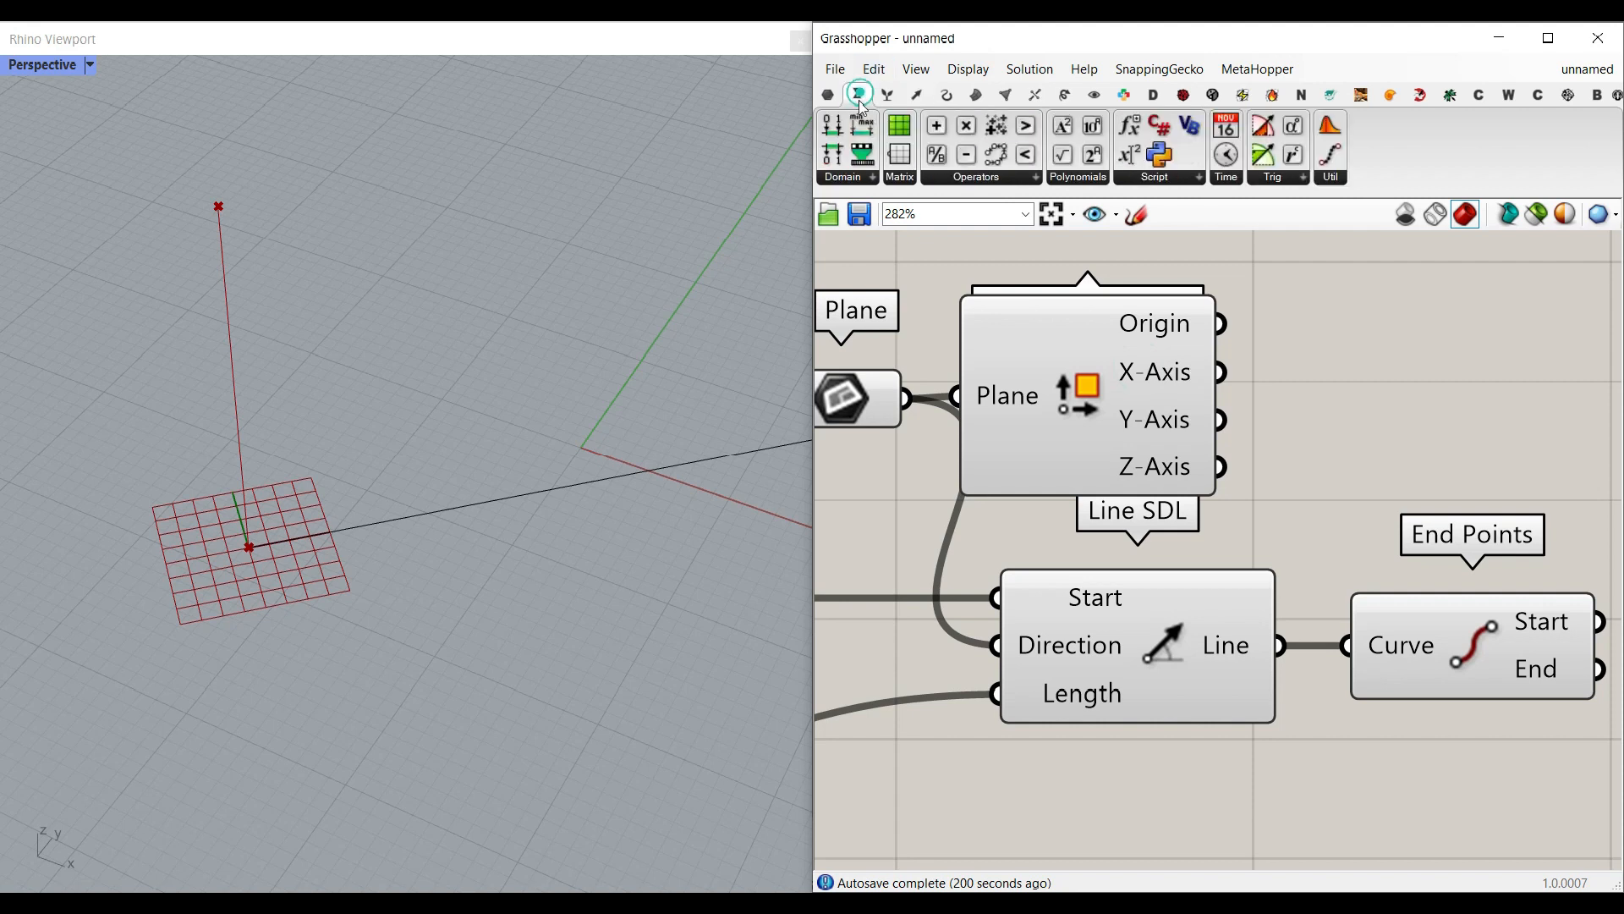
pyautogui.click(966, 127)
pyautogui.scroll(-2, 1097, 465)
pyautogui.click(1382, 455)
pyautogui.moveTo(1247, 457); pyautogui.dragTo(1156, 414, button='right')
pyautogui.moveTo(1088, 360); pyautogui.dragTo(1201, 385)
pyautogui.moveTo(1272, 421); pyautogui.dragTo(1218, 337, button='right')
pyautogui.moveTo(1215, 337); pyautogui.dragTo(1221, 601)
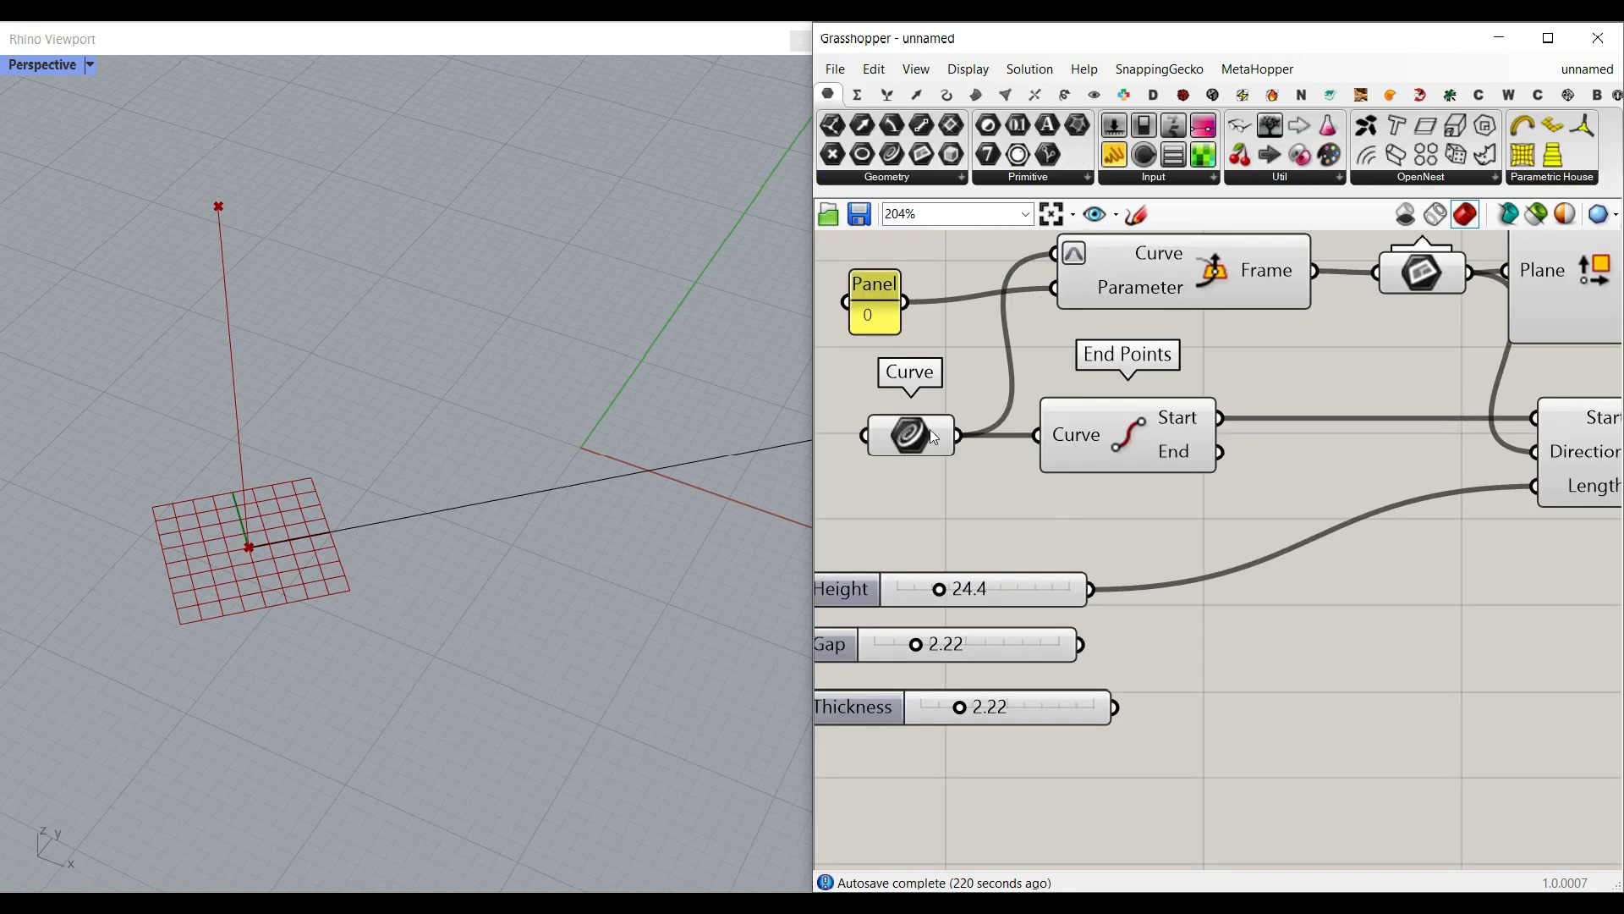
# Step: Add a Number parameter, feed it from the Curve parameter, and connect it to Multiplication's B input
pyautogui.click(1018, 126)
pyautogui.click(1085, 517)
pyautogui.moveTo(956, 435); pyautogui.dragTo(1047, 526)
pyautogui.moveTo(1086, 525); pyautogui.dragTo(964, 472, button='right')
pyautogui.moveTo(966, 472); pyautogui.dragTo(1571, 595)
pyautogui.moveTo(1572, 596); pyautogui.dragTo(1054, 569, button='right')
pyautogui.moveTo(1252, 593); pyautogui.dragTo(1160, 639, button='right')
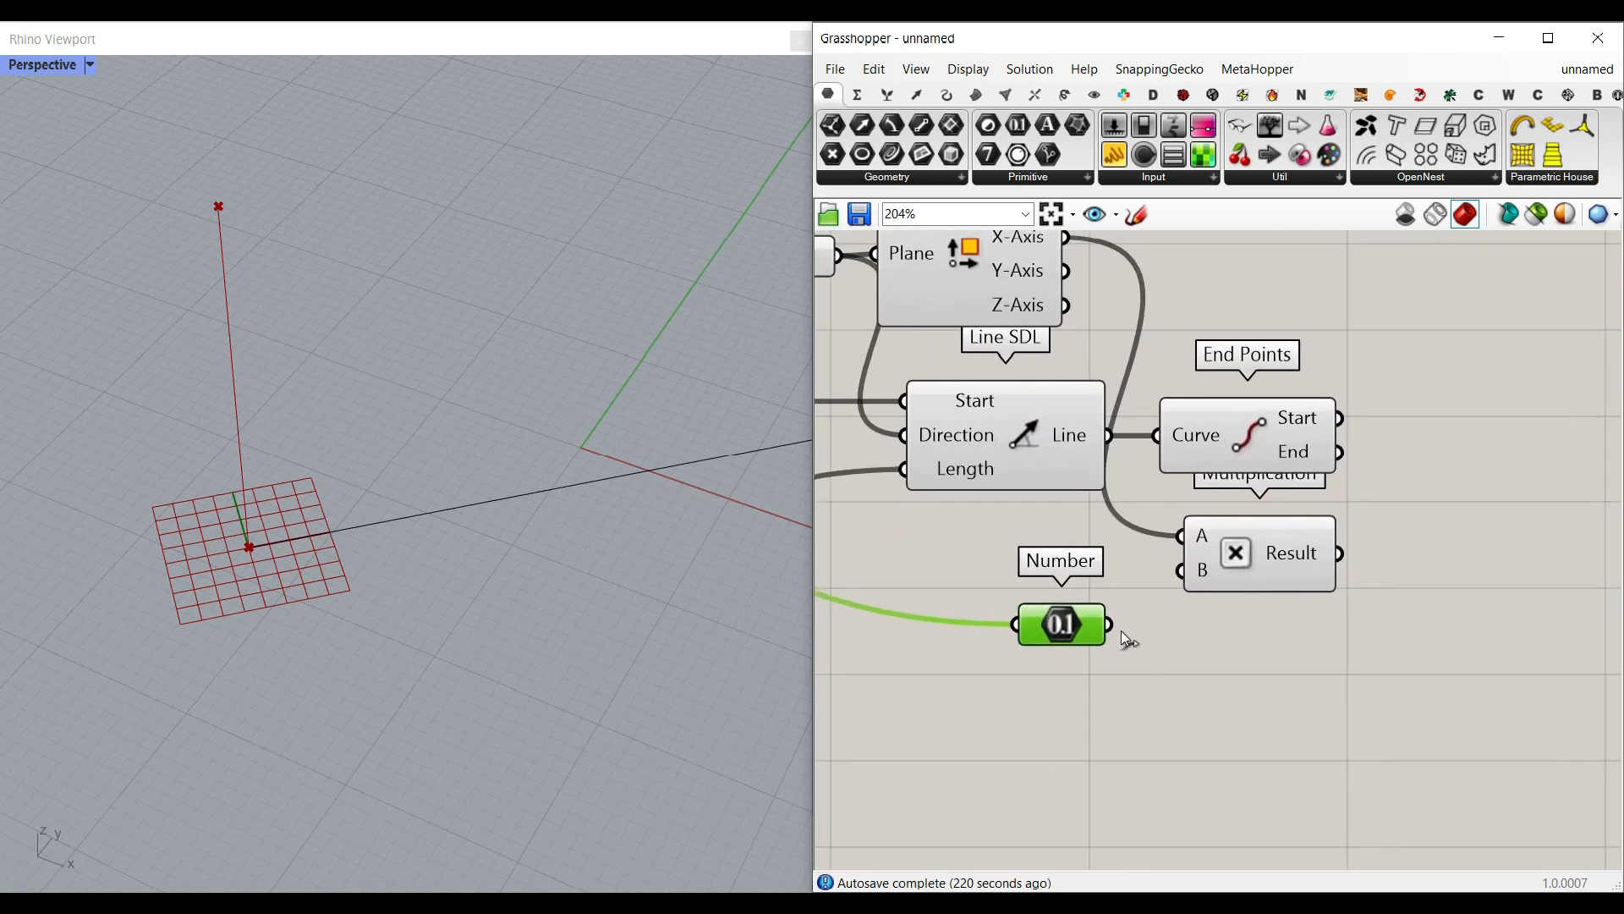
pyautogui.moveTo(1123, 620); pyautogui.dragTo(1176, 575)
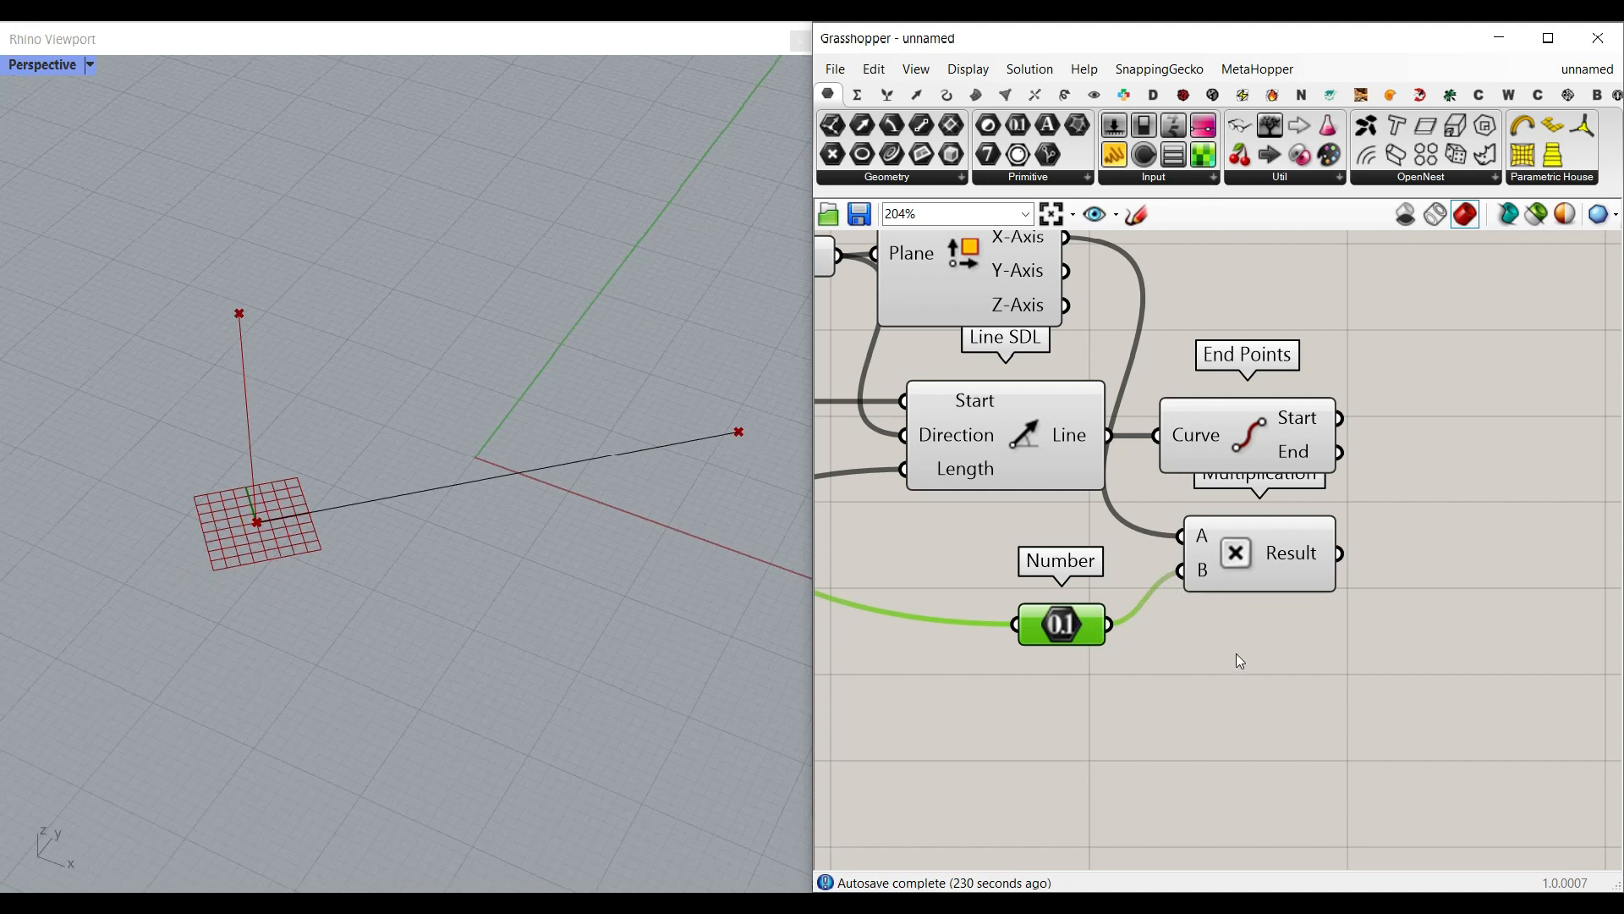
# Step: Add a third input, C, to the Multiplication component and move the Number parameter up beside it
pyautogui.scroll(3, 1236, 601)
pyautogui.click(1201, 575)
pyautogui.scroll(-3, 1171, 668)
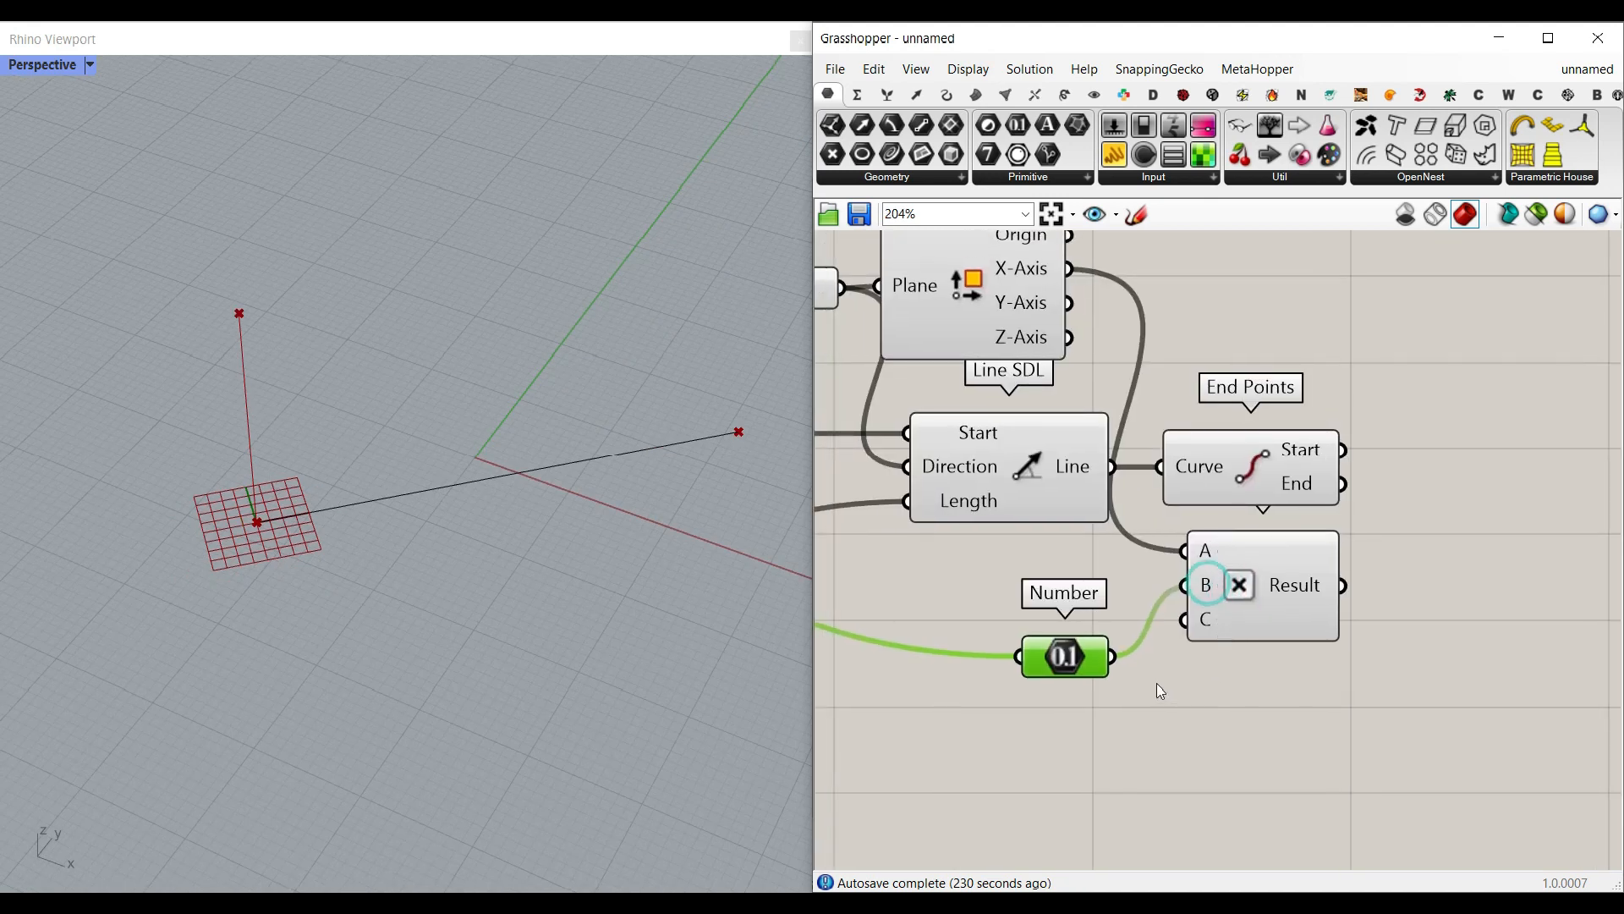
pyautogui.moveTo(1160, 692); pyautogui.dragTo(1160, 639, button='right')
# Step: Create a number slider ranging from 0.1 to 1.00 and connect it to Multiplication's C input
pyautogui.doubleClick(1014, 701)
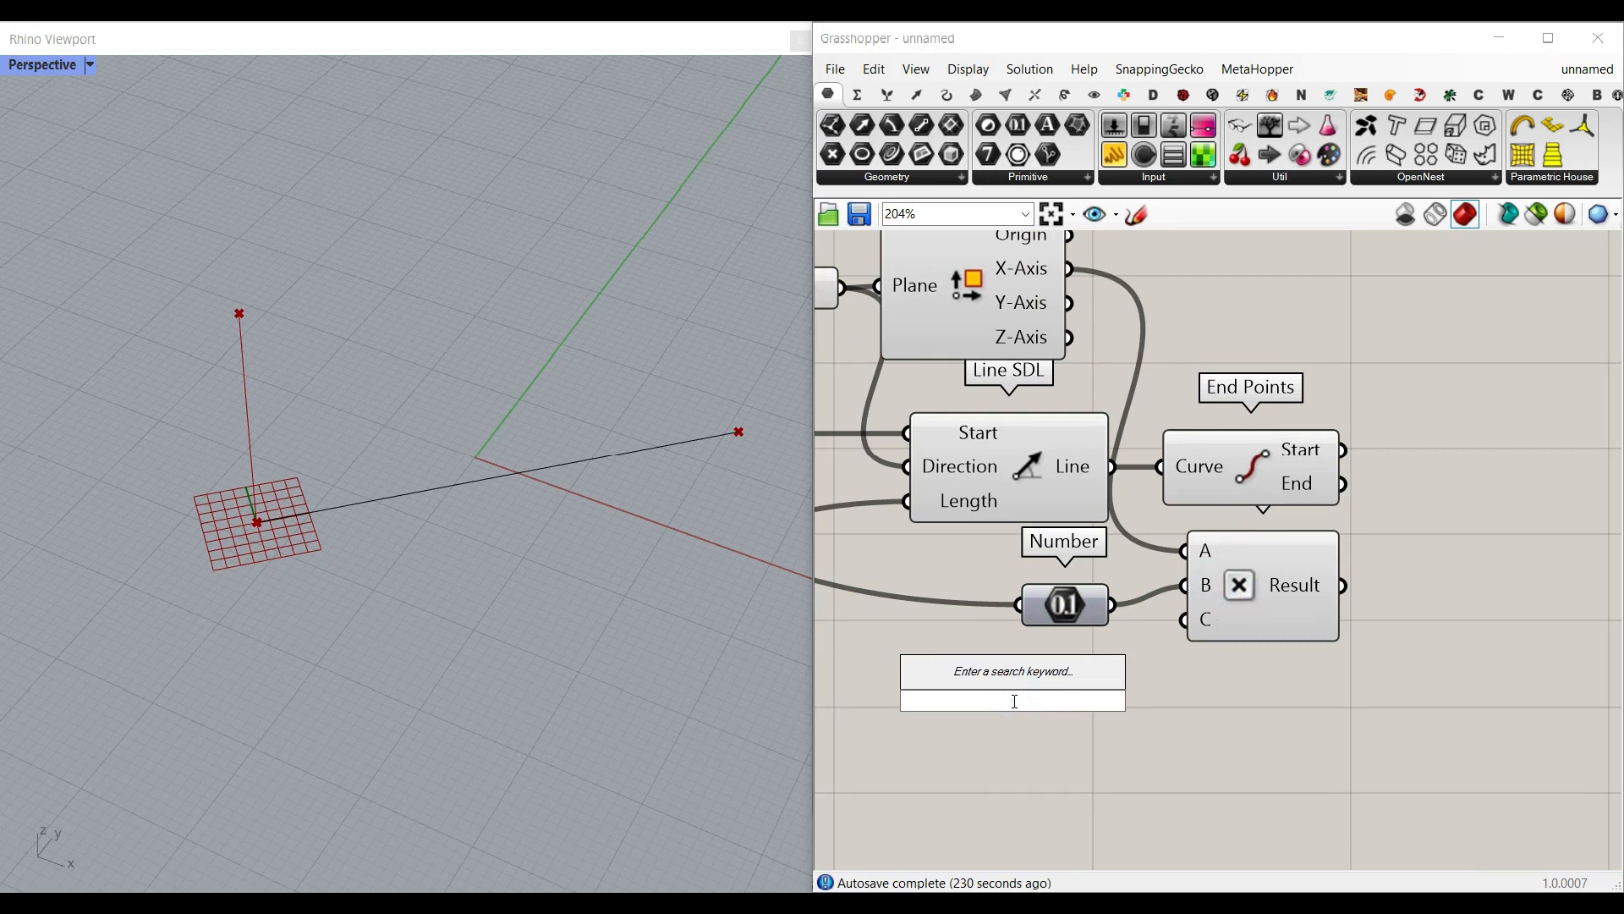
pyautogui.write('9')
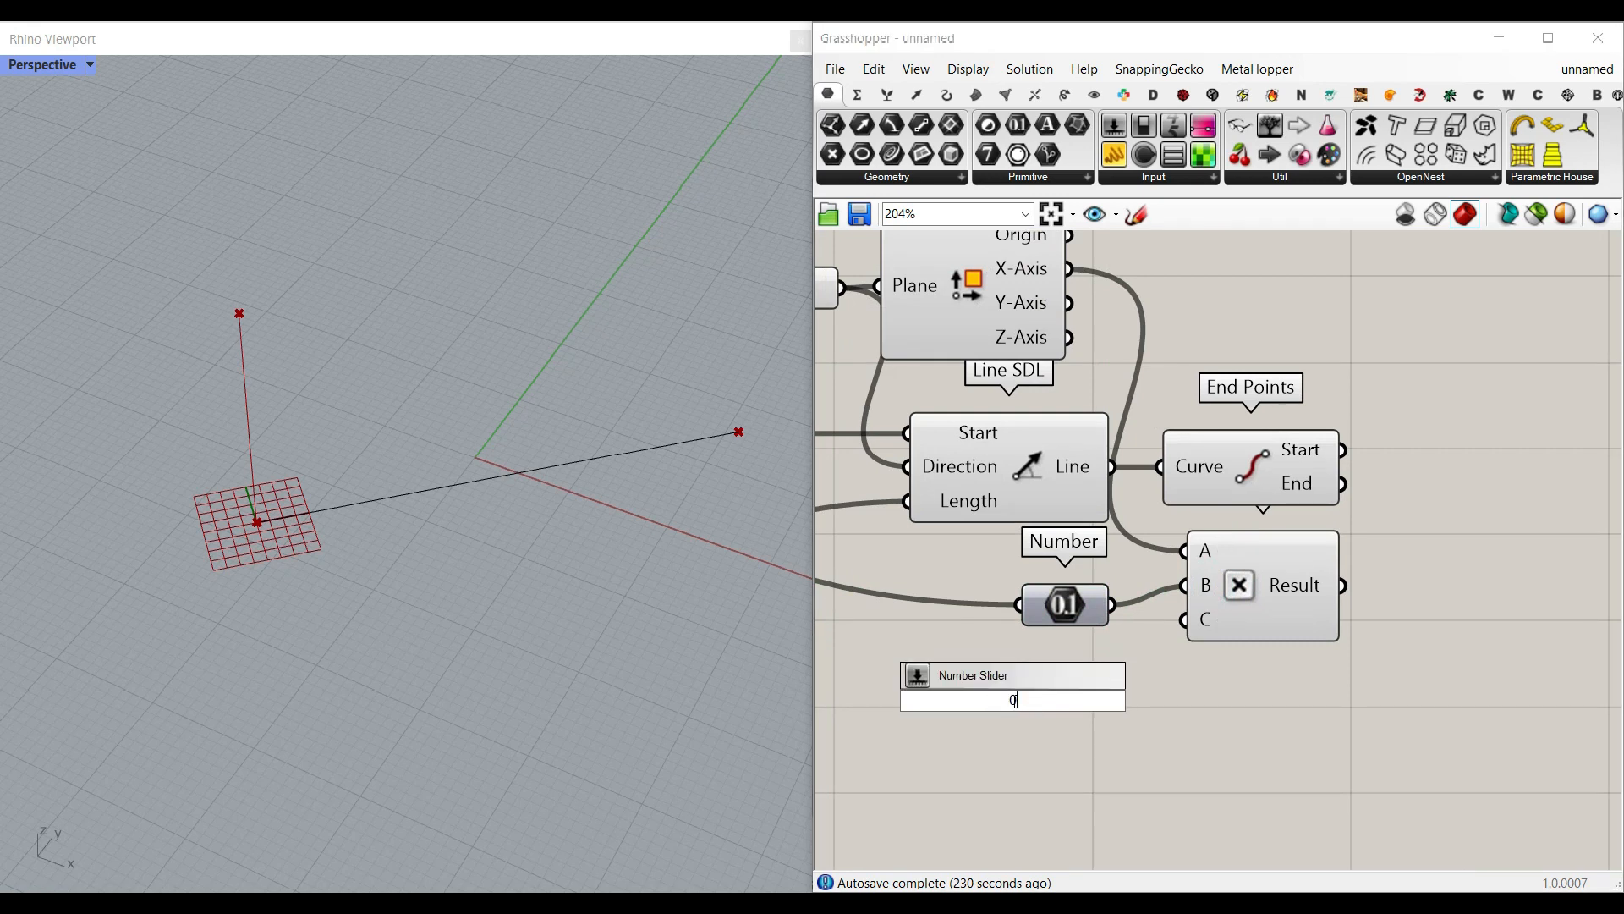
pyautogui.write('.1..1.00')
pyautogui.press('Return')
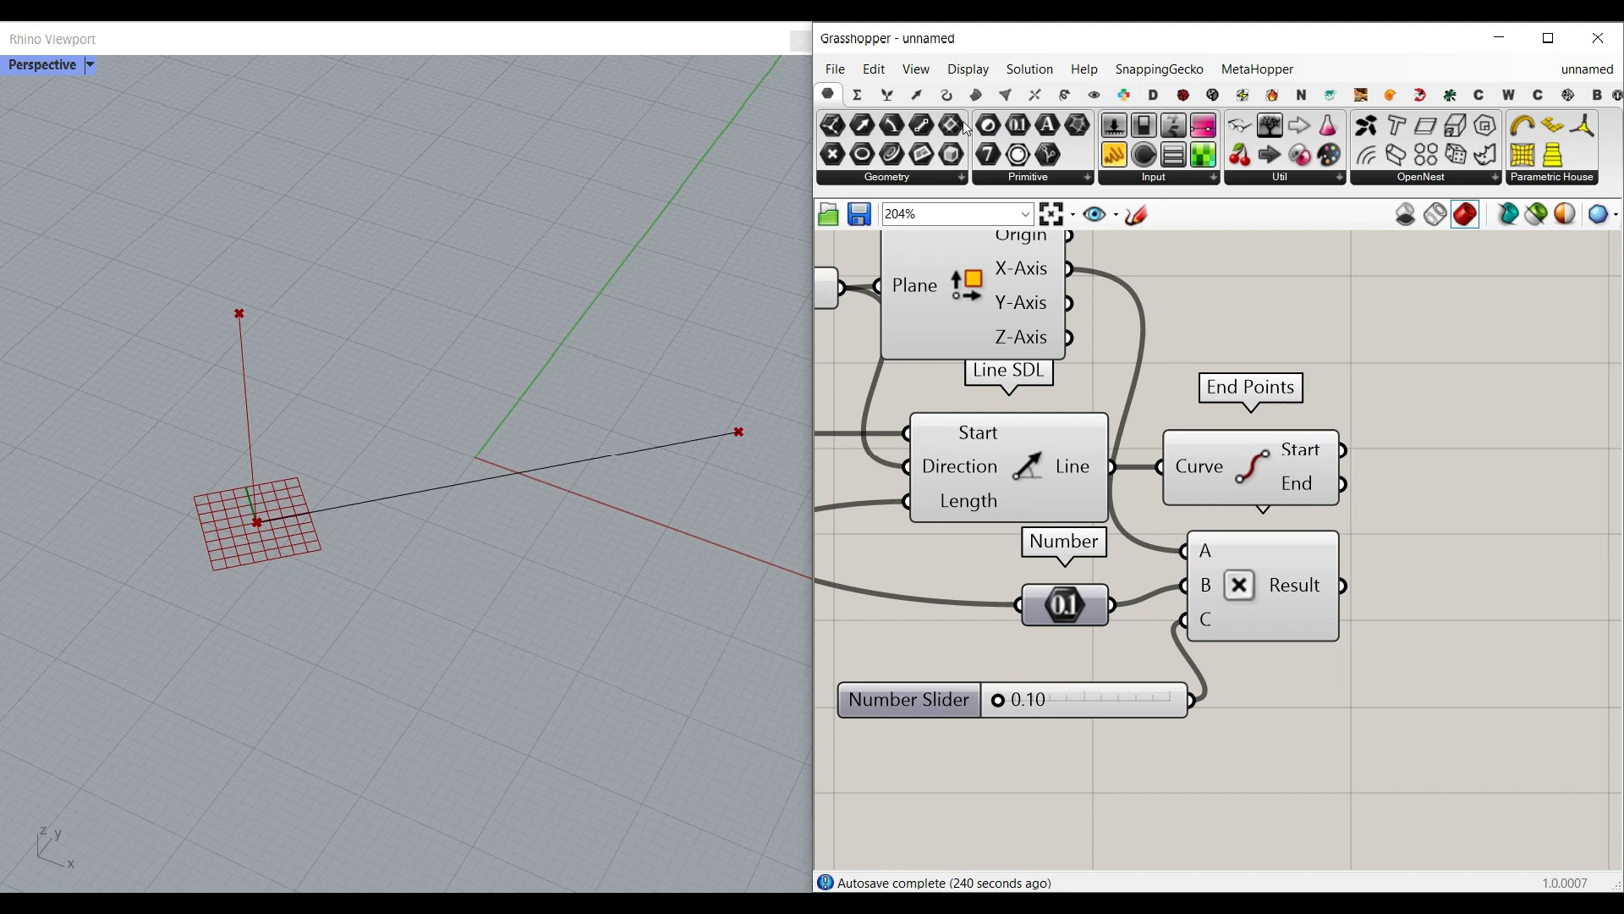
# Step: Add another Line SDL component, connect the second End Points' End output to its Start input, and align the two
pyautogui.click(946, 95)
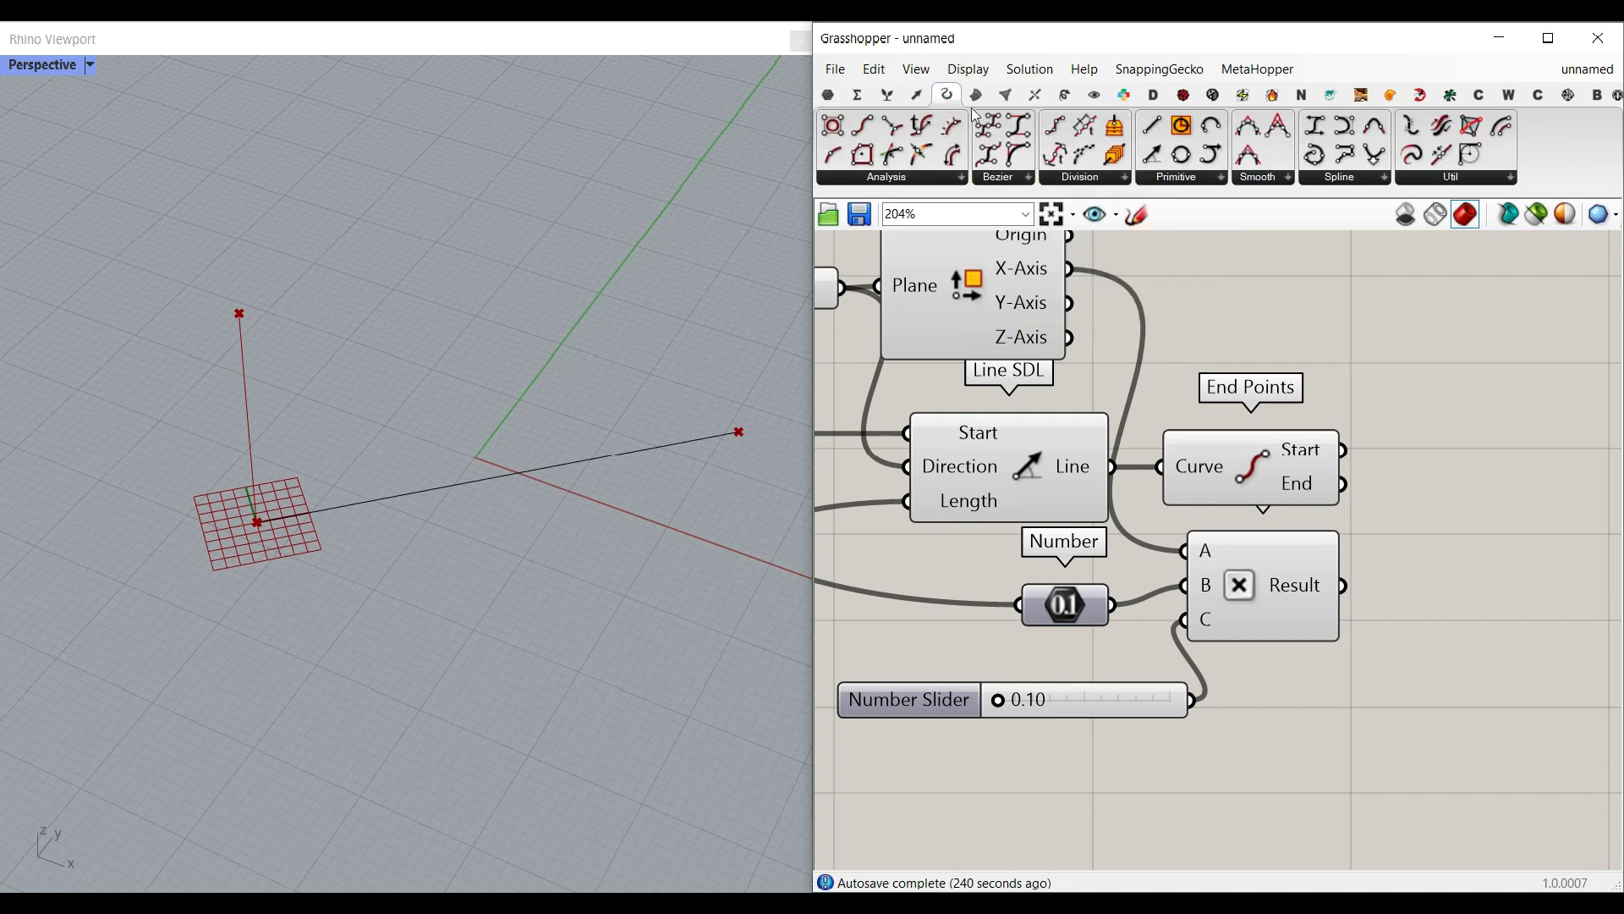
pyautogui.moveTo(1152, 155); pyautogui.dragTo(1506, 506)
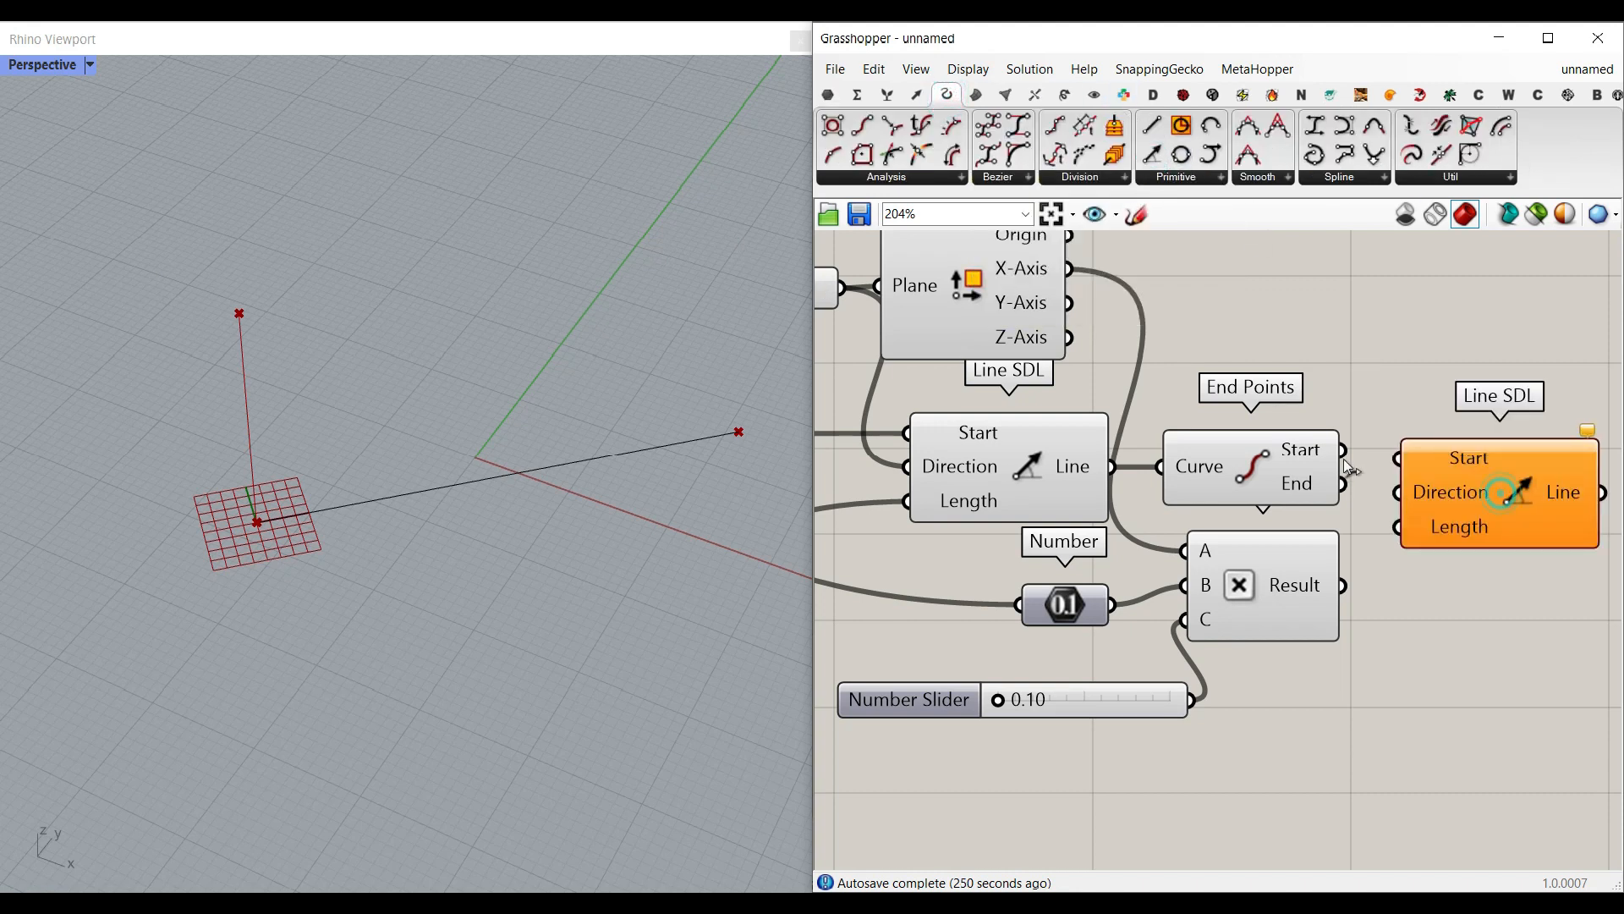
pyautogui.click(1270, 453)
pyautogui.moveTo(1343, 483); pyautogui.dragTo(1399, 464)
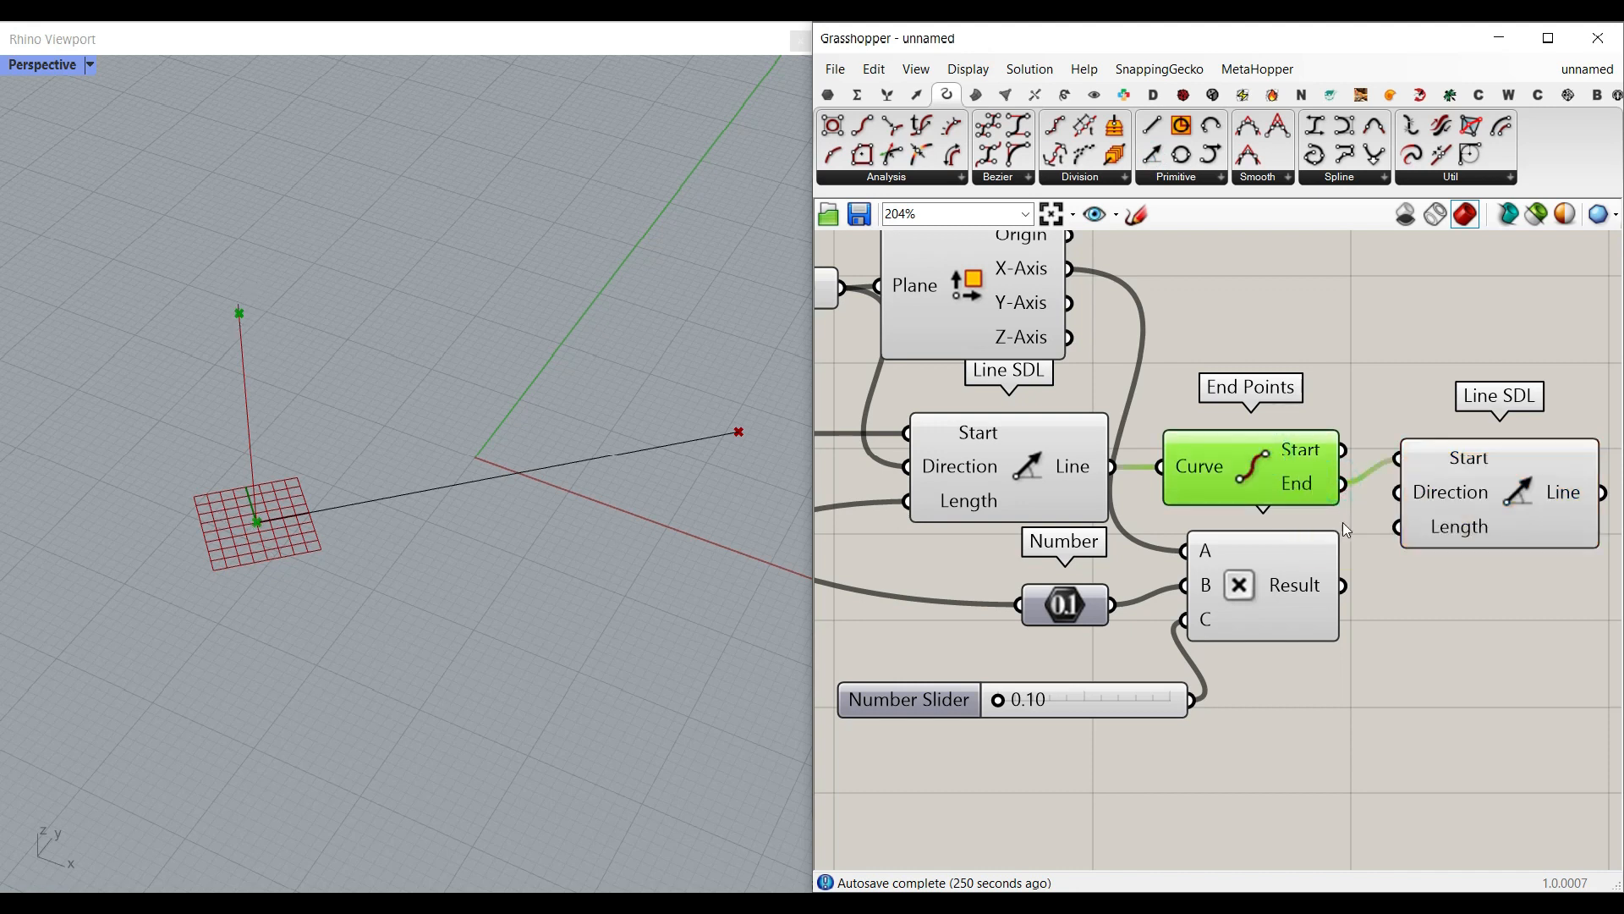
pyautogui.scroll(4, 233, 326)
pyautogui.moveTo(1373, 520); pyautogui.dragTo(1231, 462, button='right')
pyautogui.moveTo(1285, 411); pyautogui.dragTo(1352, 437)
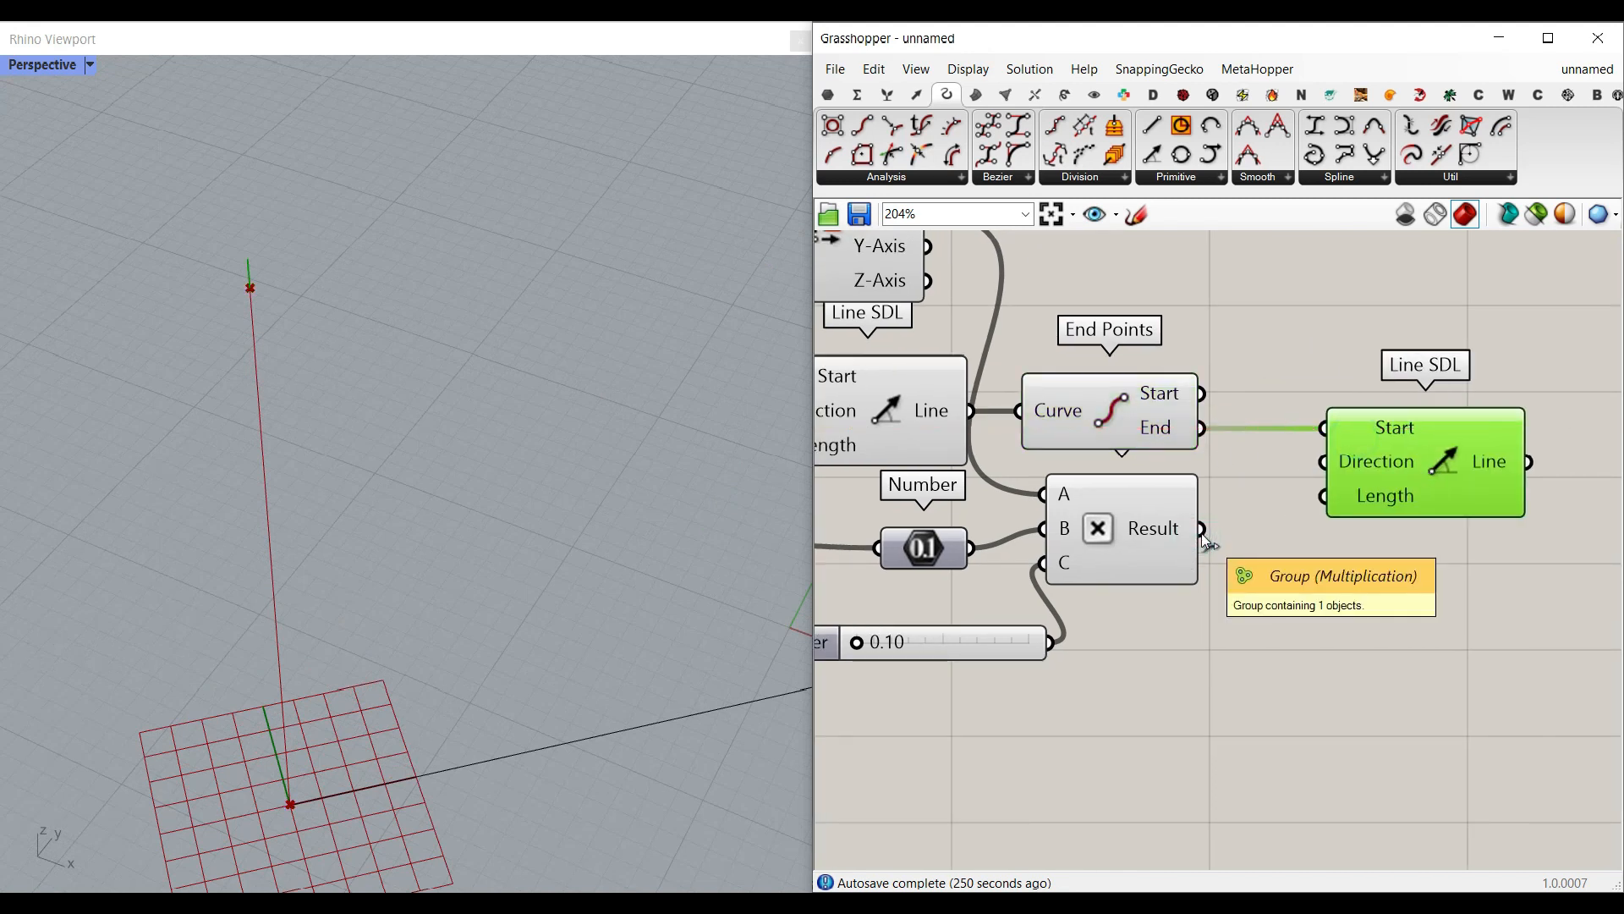
# Step: Connect X-Axis and the Multiplication Result to the new Line SDL's Direction and Length, and set the factor slider to 0.52
pyautogui.moveTo(1202, 533); pyautogui.dragTo(1261, 610, button='right')
pyautogui.moveTo(990, 288); pyautogui.dragTo(1380, 538)
pyautogui.click(1338, 669)
pyautogui.moveTo(1246, 697); pyautogui.dragTo(1301, 662, button='right')
pyautogui.moveTo(1383, 558); pyautogui.dragTo(1411, 550)
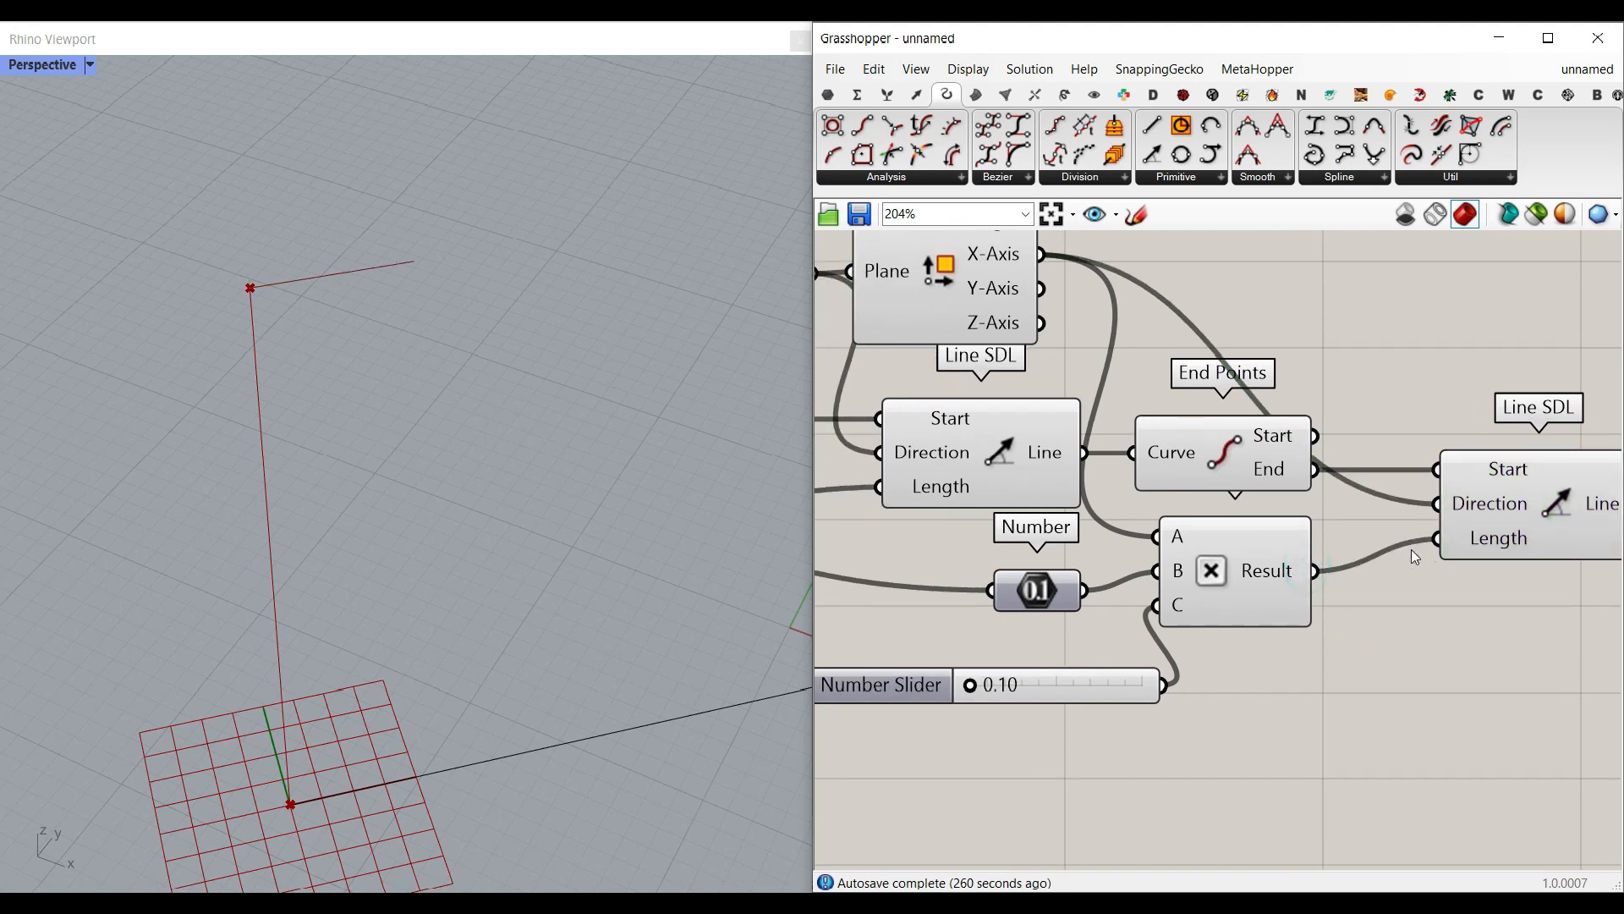
pyautogui.moveTo(973, 684); pyautogui.dragTo(1050, 683)
pyautogui.scroll(-4, 333, 566)
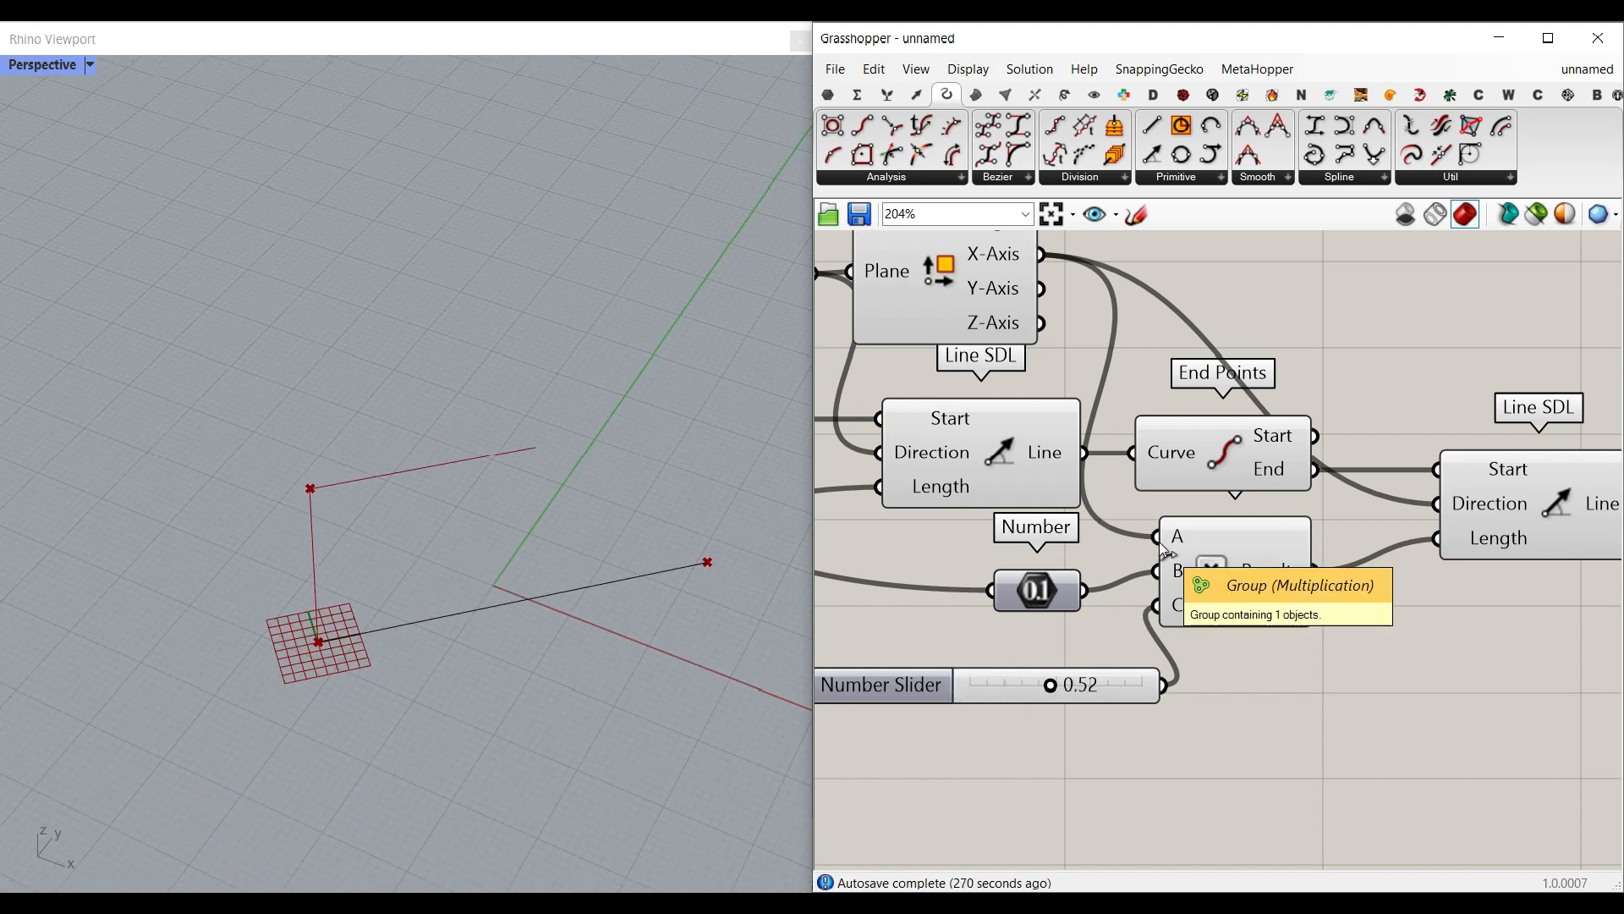
# Step: Remove the A input carrying the X-Axis vector from the Multiplication component
pyautogui.scroll(1, 1159, 596)
pyautogui.scroll(-6, 1163, 600)
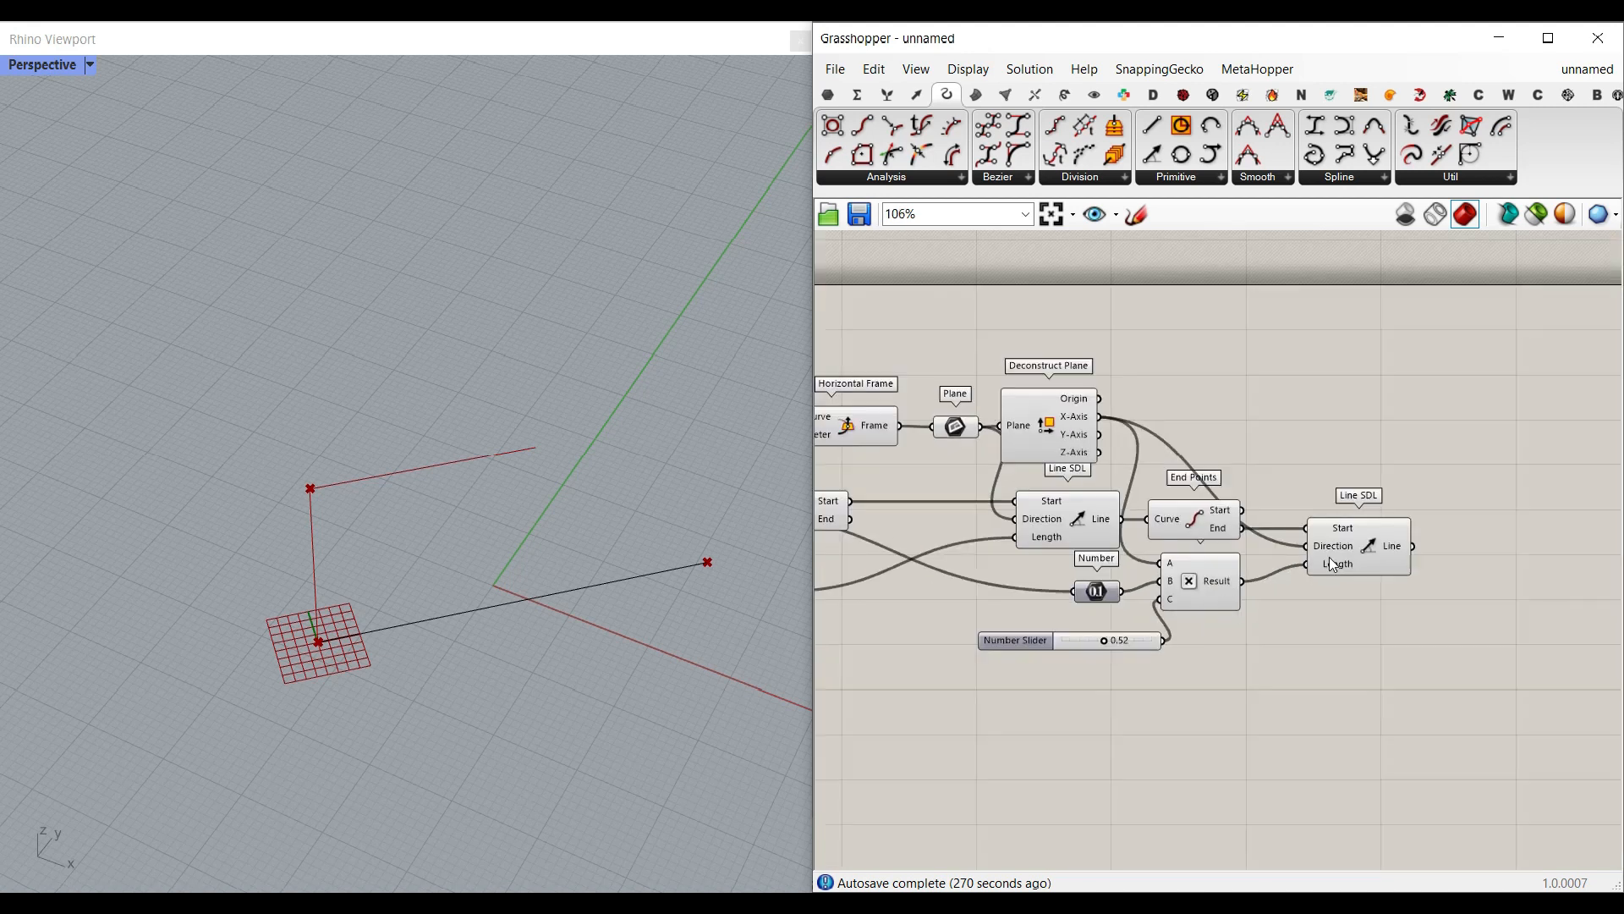
pyautogui.scroll(8, 1303, 559)
pyautogui.moveTo(1110, 635); pyautogui.dragTo(1403, 647, button='right')
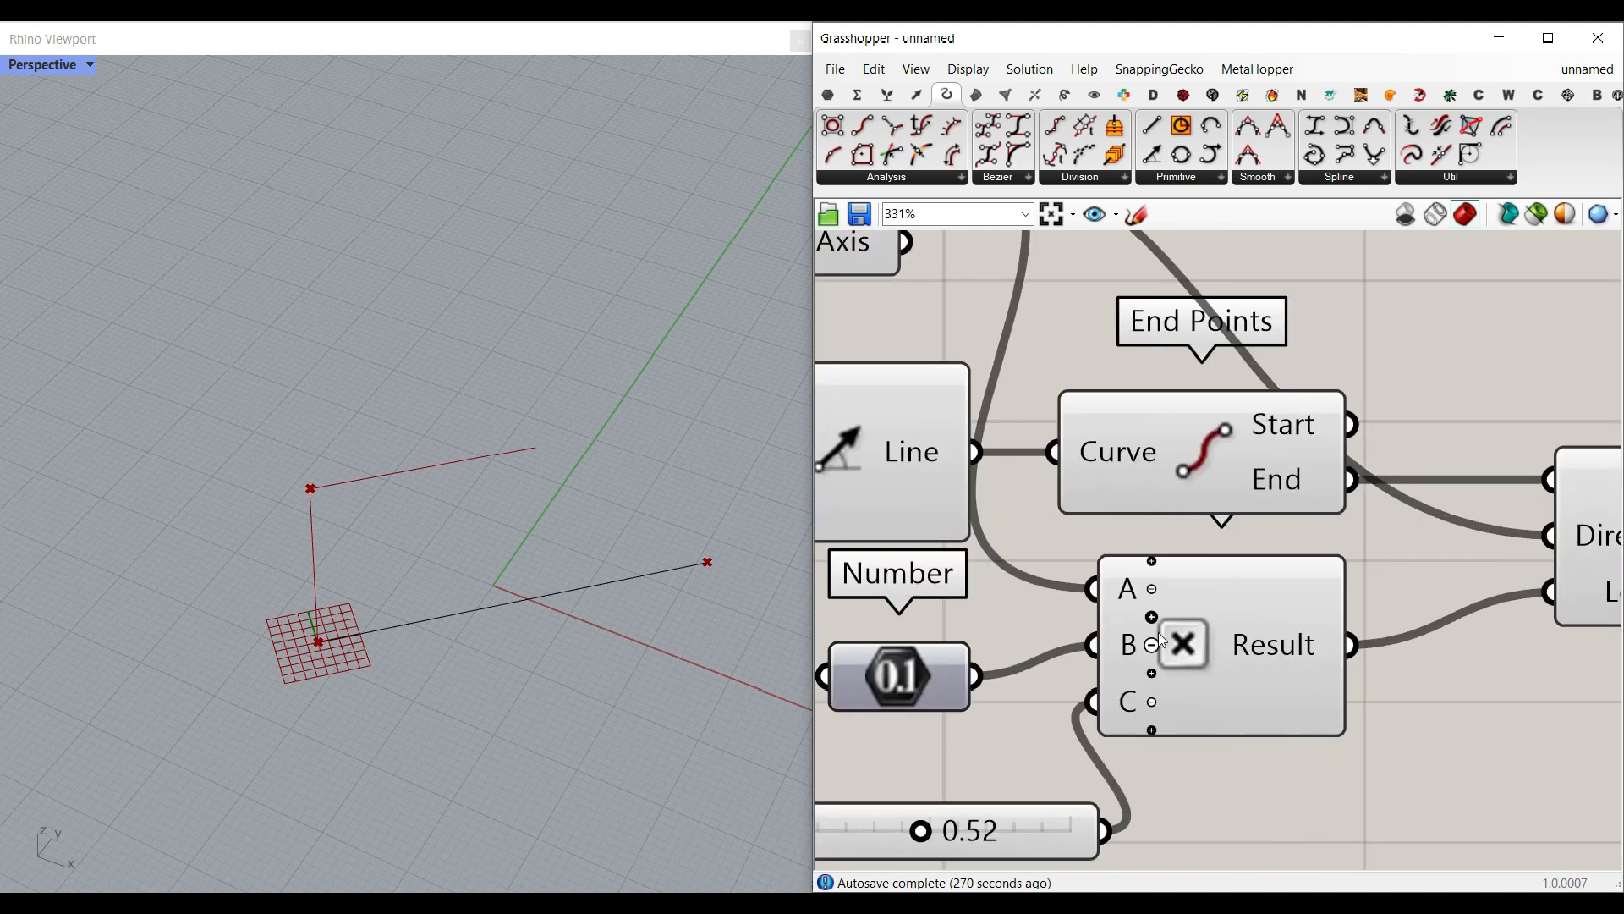
pyautogui.click(1151, 588)
pyautogui.scroll(-3, 1219, 692)
# Step: Align the Multiplication component with the Number parameter and set its factor slider to 0.63
pyautogui.click(1245, 668)
pyautogui.moveTo(1270, 704); pyautogui.dragTo(1544, 685, button='right')
pyautogui.moveTo(1286, 771)
pyautogui.mouseDown()
pyautogui.moveTo(1265, 771)
pyautogui.moveTo(1313, 776)
pyautogui.moveTo(1156, 774)
pyautogui.moveTo(1302, 781)
pyautogui.mouseUp()
pyautogui.moveTo(643, 685); pyautogui.dragTo(630, 643, button='right')
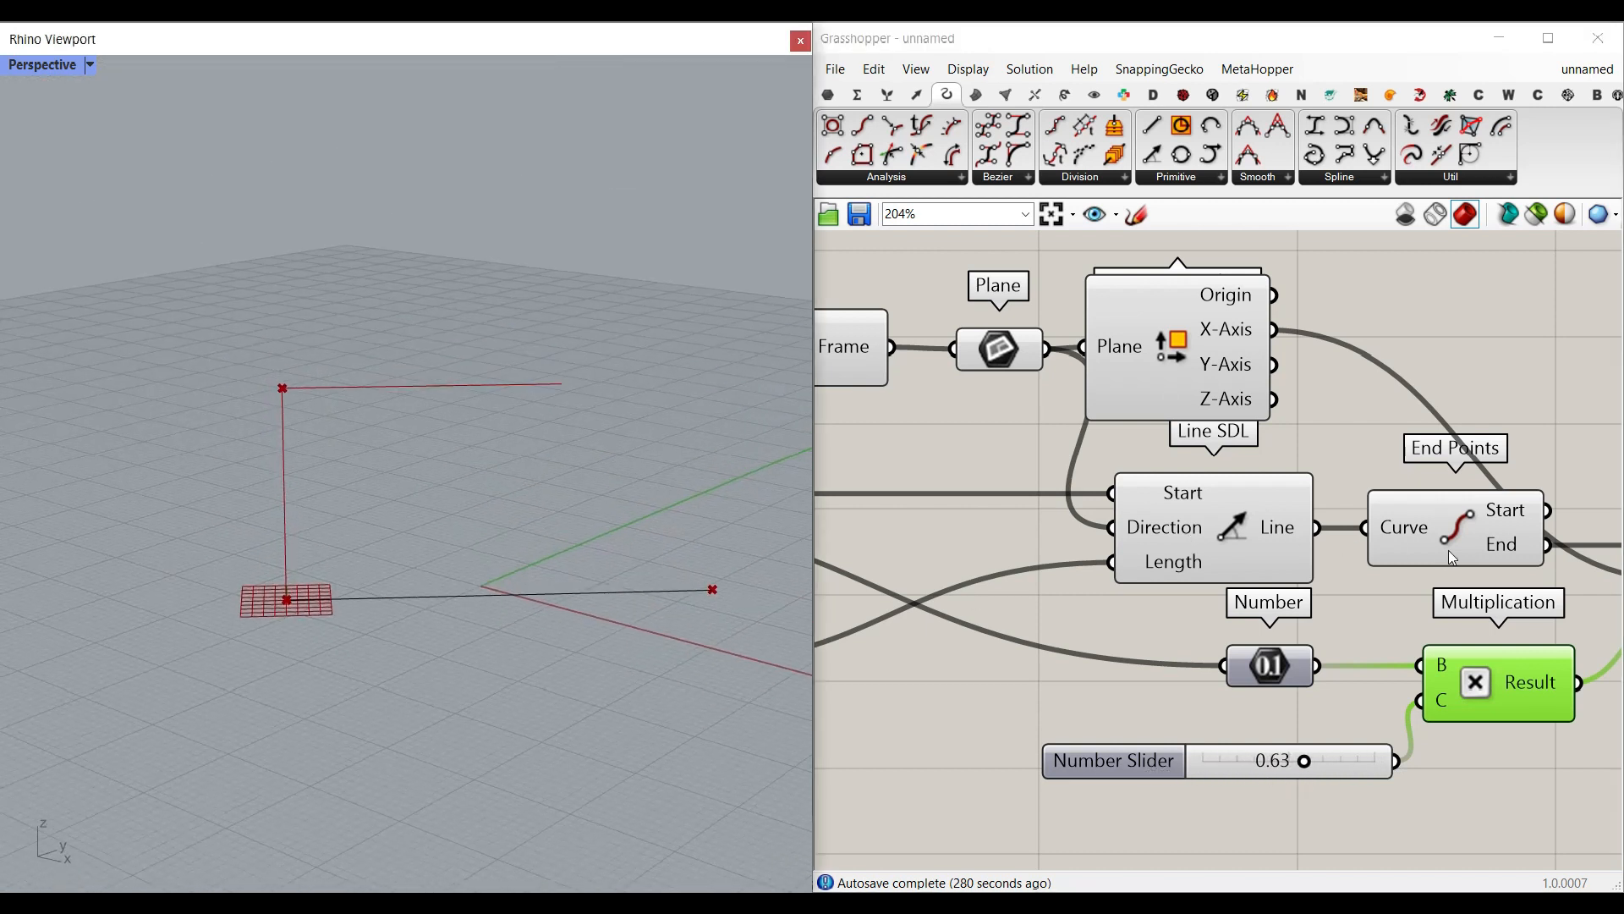
pyautogui.moveTo(1448, 552); pyautogui.dragTo(1076, 577, button='right')
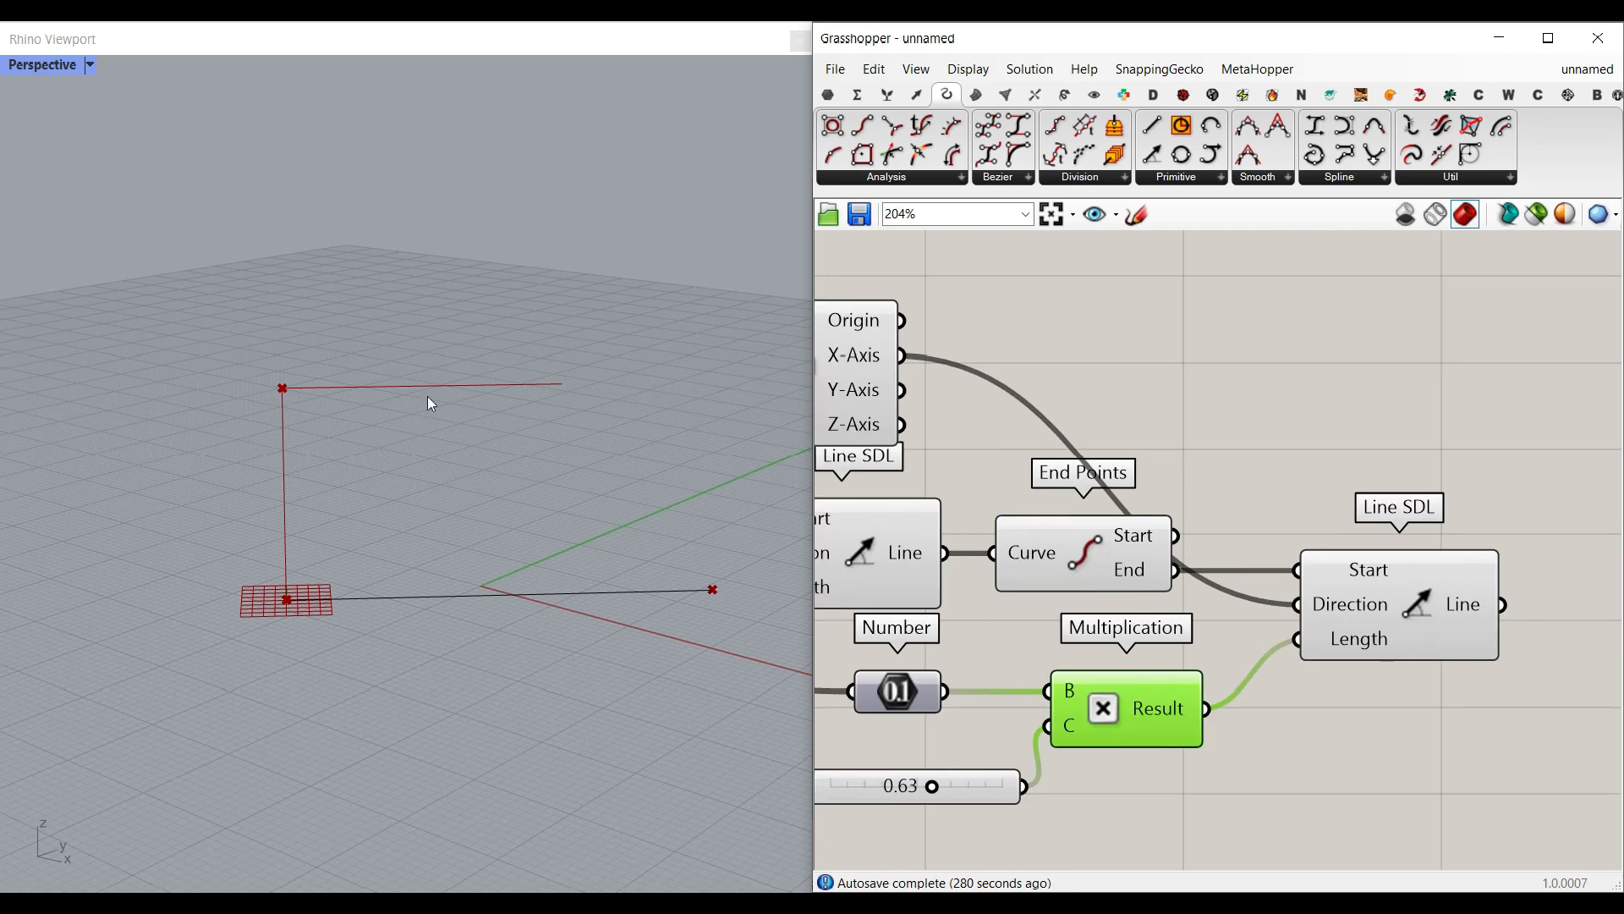